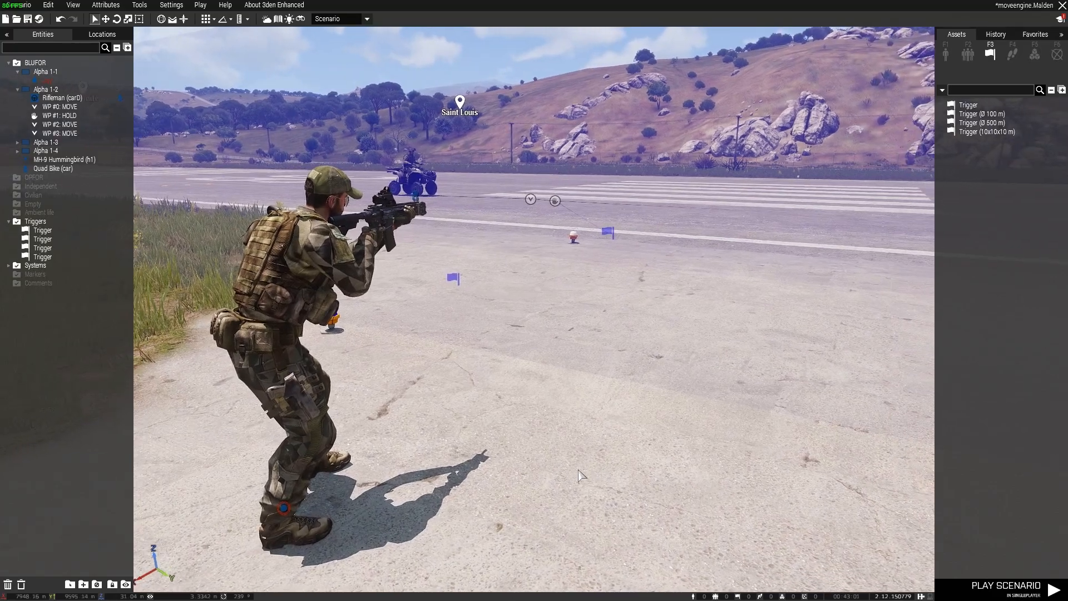
Examine the quad bike and its waypoints on the runway, selecting the vehicle together with its driver.
key("q")
key("d")
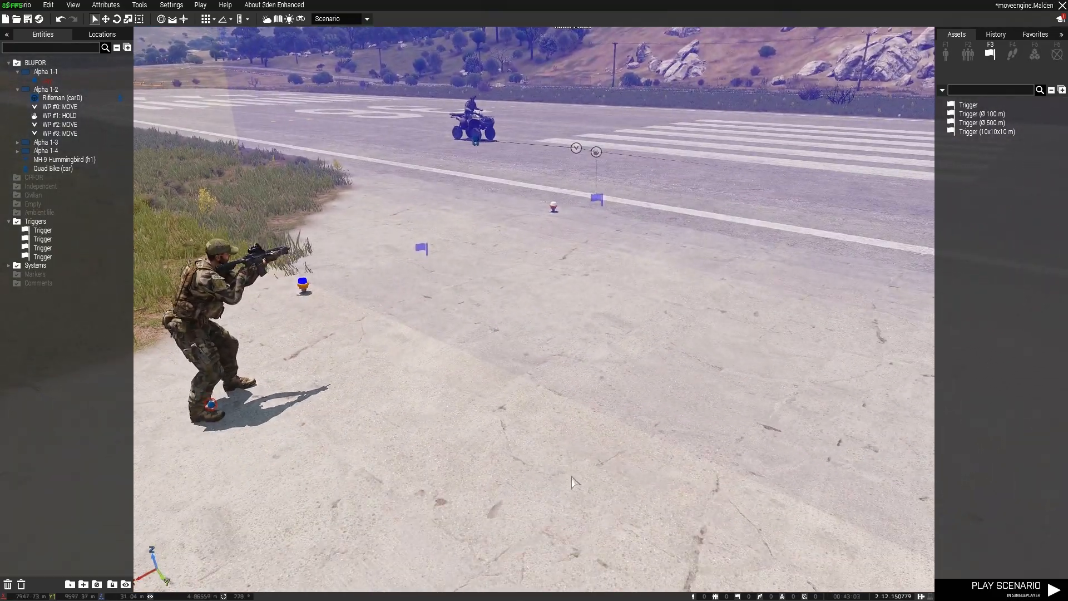
key("s")
key("q")
right_click_drag(575, 482, 451, 400)
key("a")
key("w")
key("d")
left_click_drag(523, 323, 737, 466)
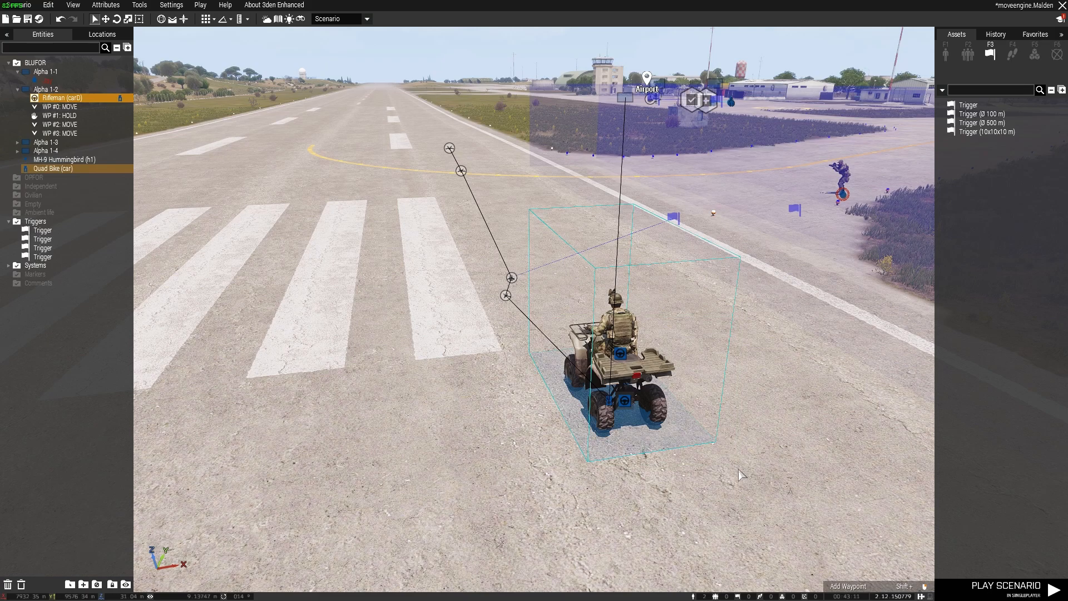
Examine the player soldier's starting area and the triggers between the soldier and the runway.
right_click_drag(745, 491, 608, 483)
key("w")
key("d")
key("s")
key("w")
key("z")
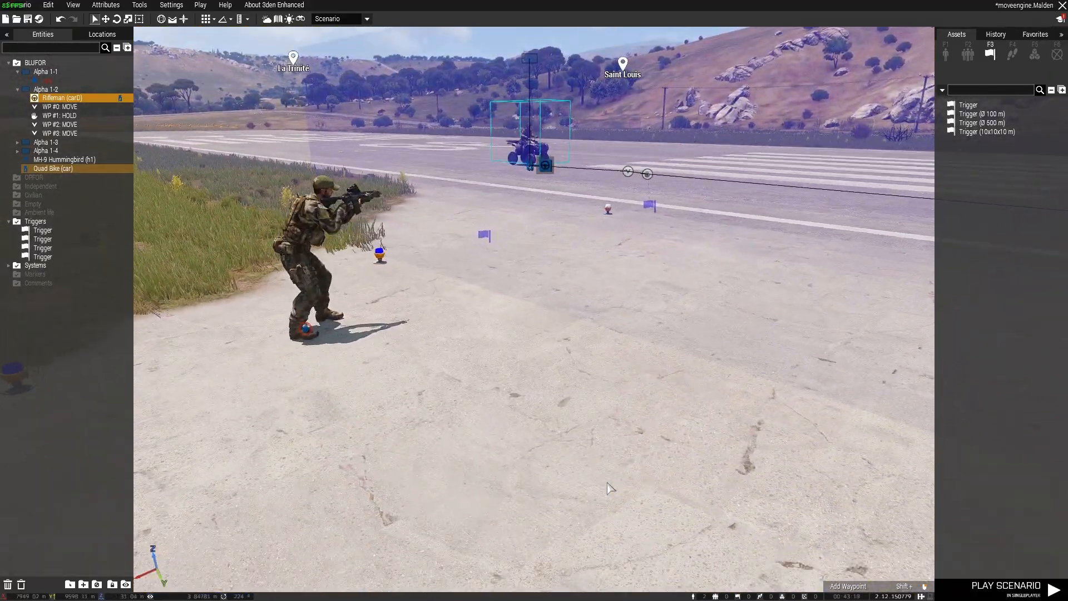
key("w")
key("a")
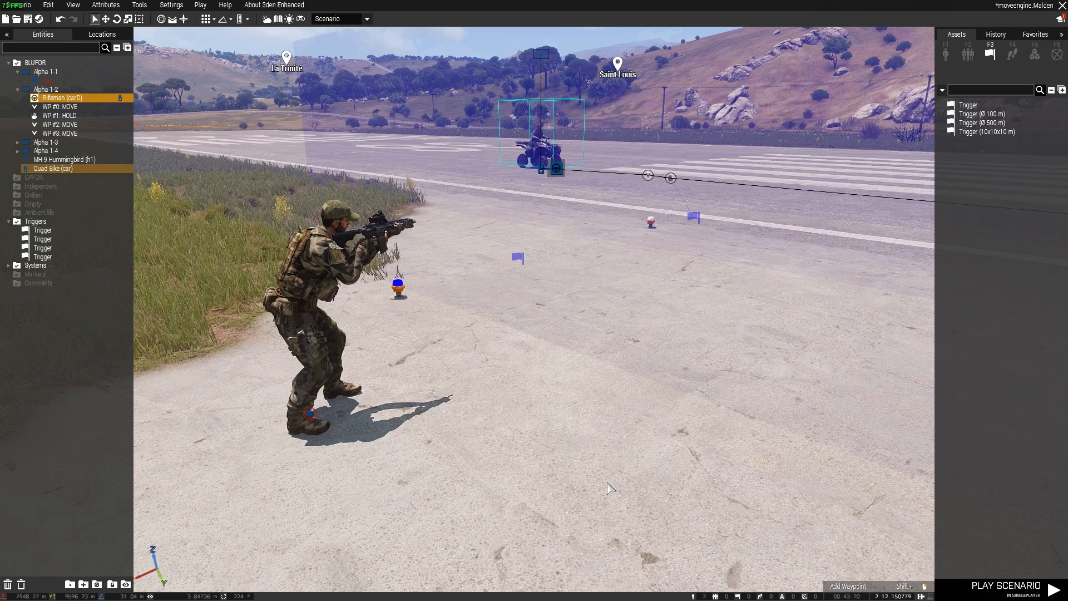
right_click_drag(607, 483, 607, 482)
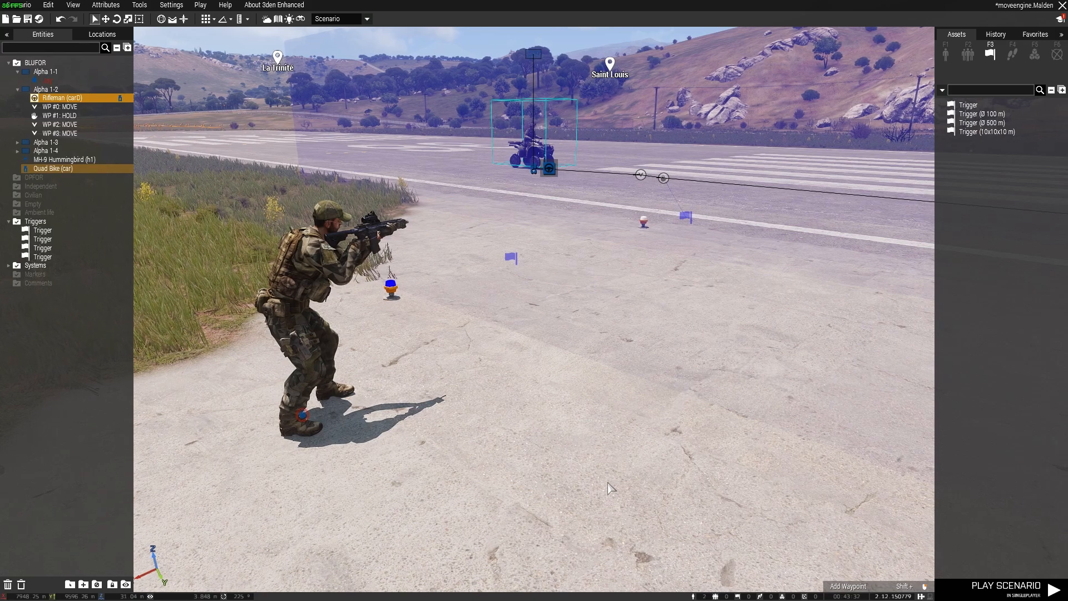
key("a")
right_click_drag(607, 489, 609, 487)
key("s")
key("q")
key("d")
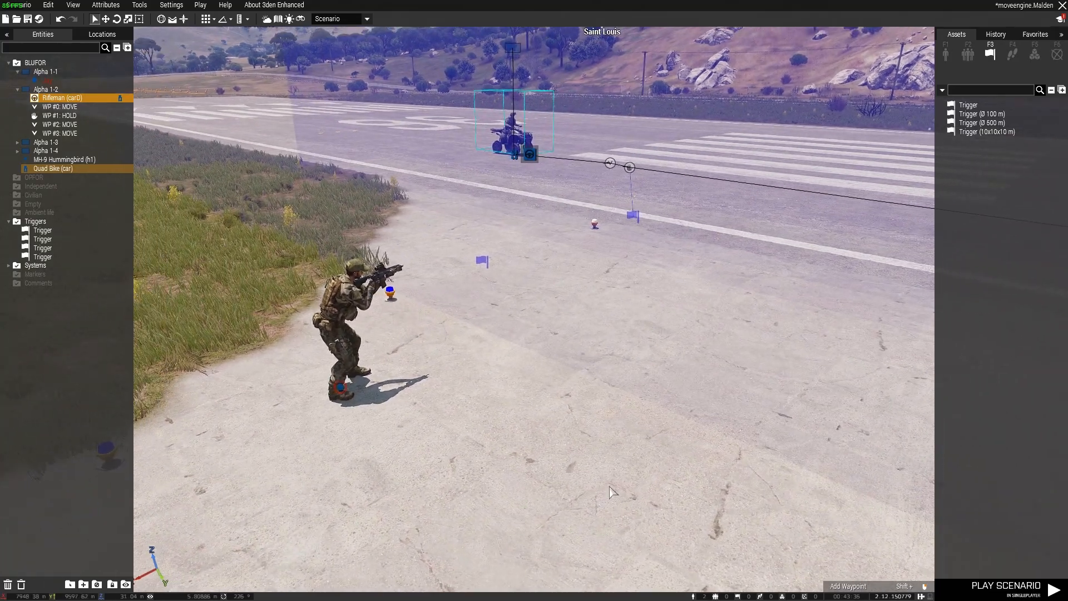
Shift the player soldier slightly on the tarmac beside the grass edge.
key("w")
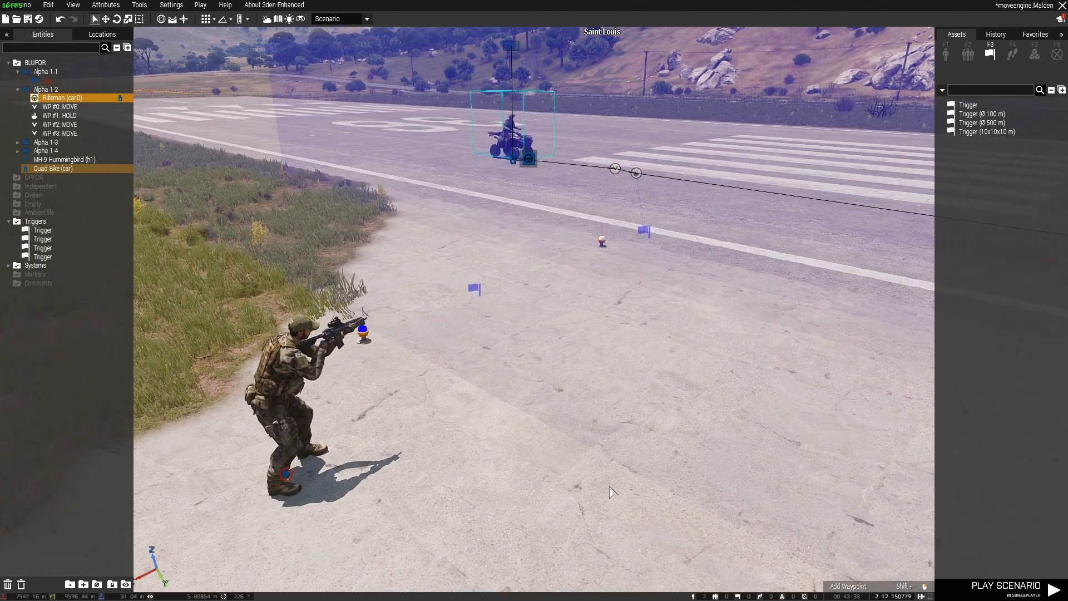
key("a")
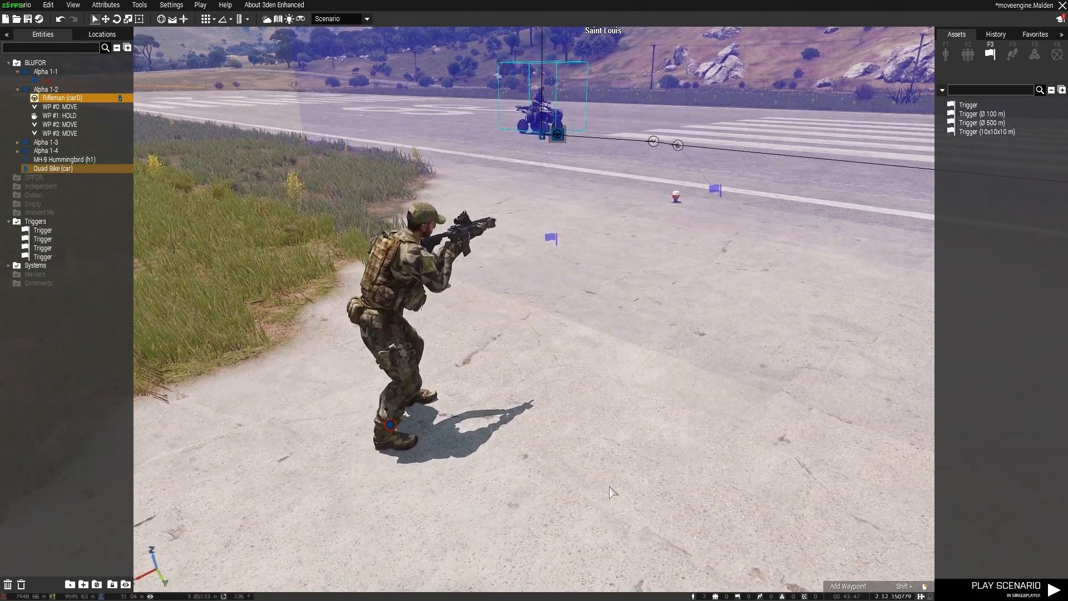
mouse_move(390, 425)
left_mouse_down()
mouse_move(384, 437)
mouse_move(385, 429)
left_mouse_up()
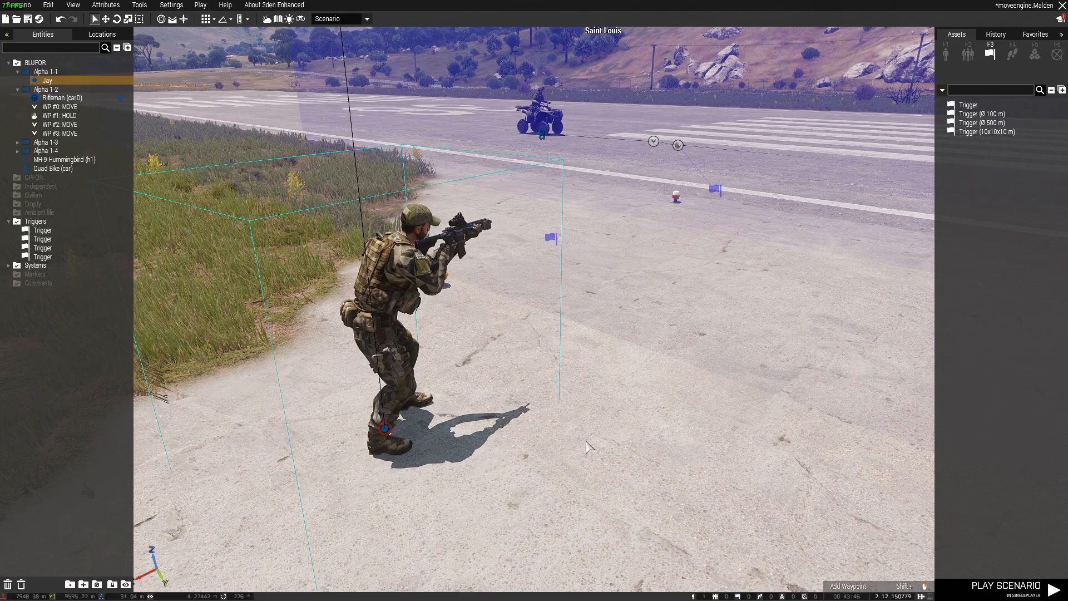
Inspect the quad bike and its driver up close, selecting both and clearing the selection.
key("d")
right_click_drag(606, 429, 534, 428)
key("w")
key("w")
key("d")
key("d")
key("q")
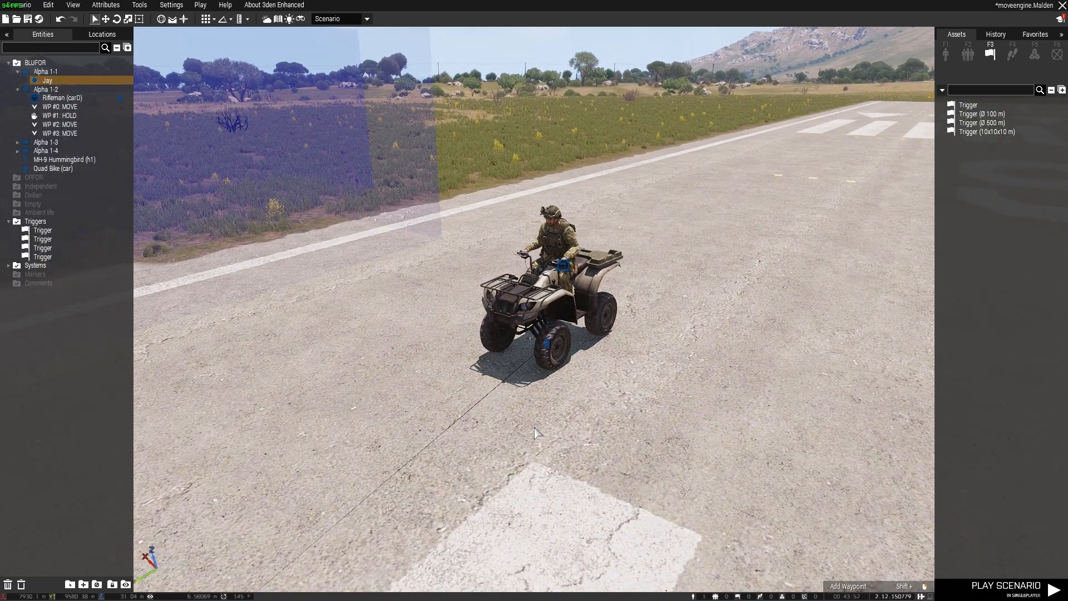
left_click_drag(451, 204, 689, 415)
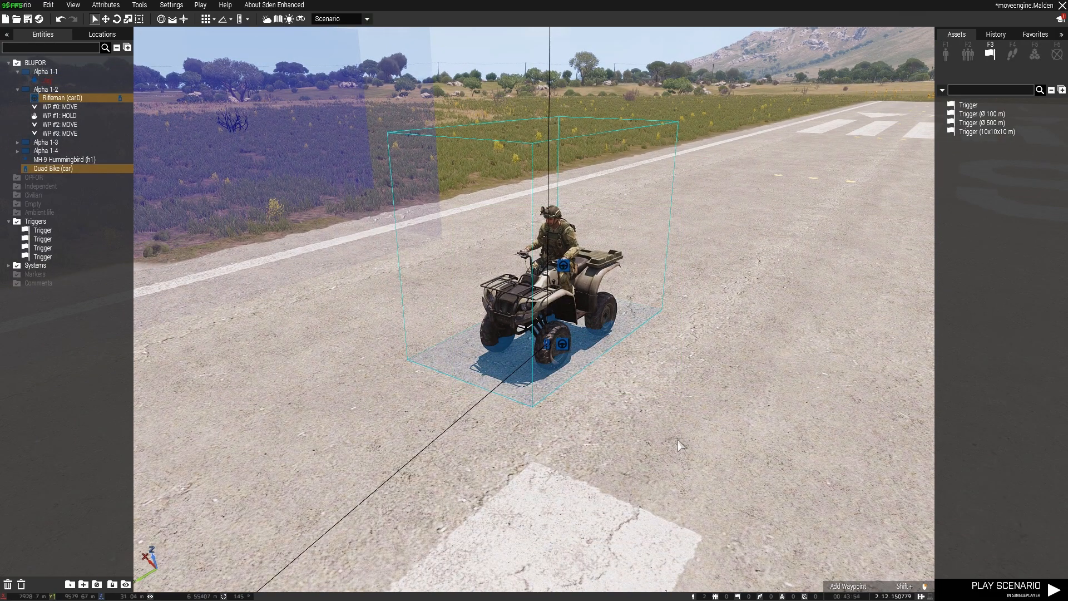
left_click(680, 445)
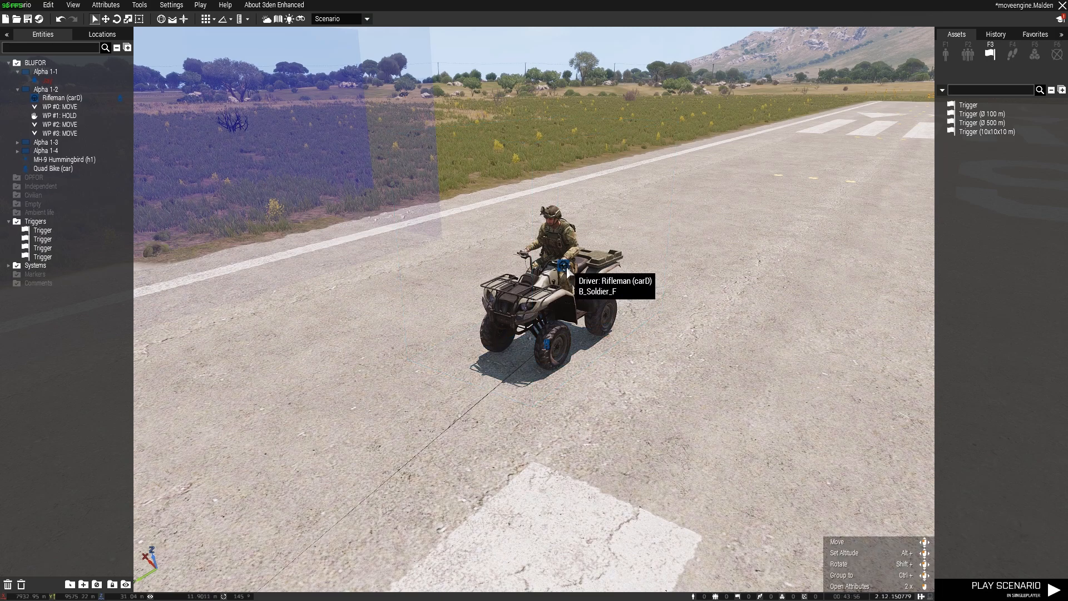
Check the quad bike's variable name in its attributes and close them.
key("s")
key("q")
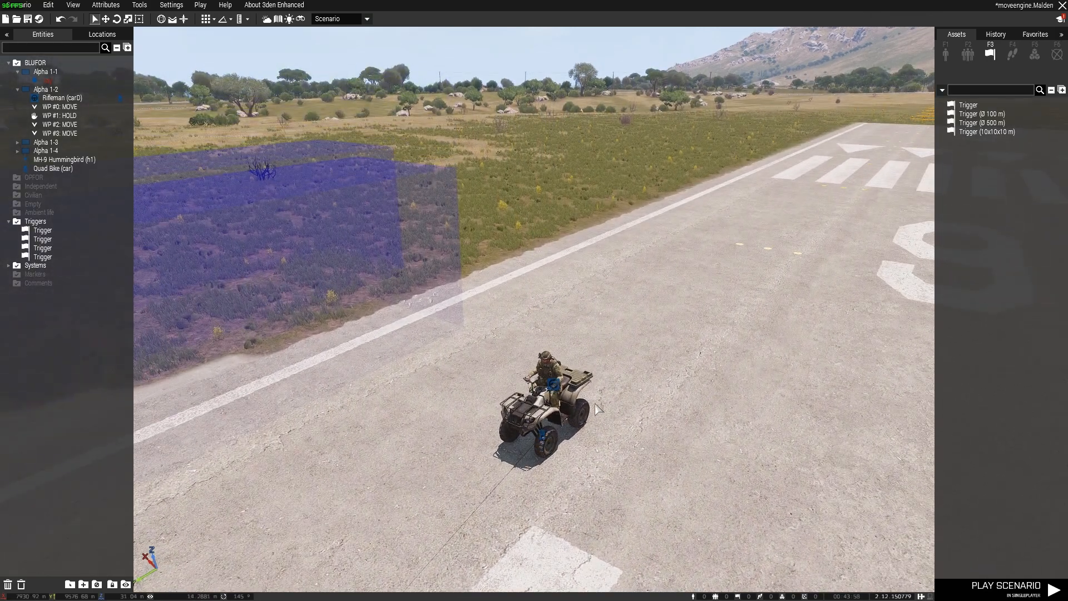
key("z")
key("z")
left_click_drag(495, 189, 645, 348)
double_click(545, 259)
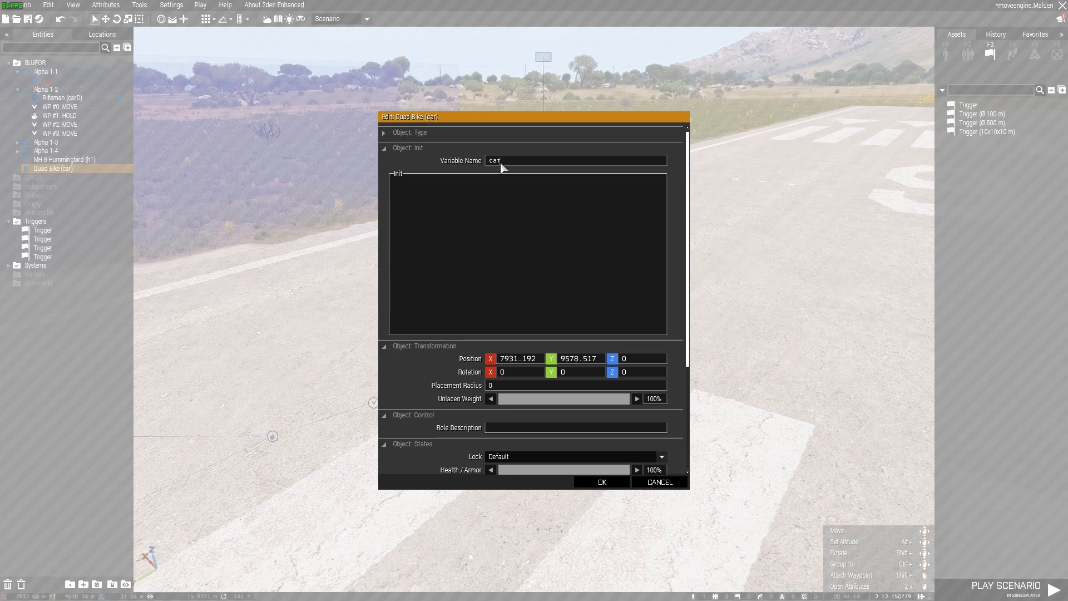
left_click(600, 482)
Select the trigger directly in front of the player soldier to examine its area.
right_click_drag(599, 481, 645, 486)
key("w")
key("a")
key("w")
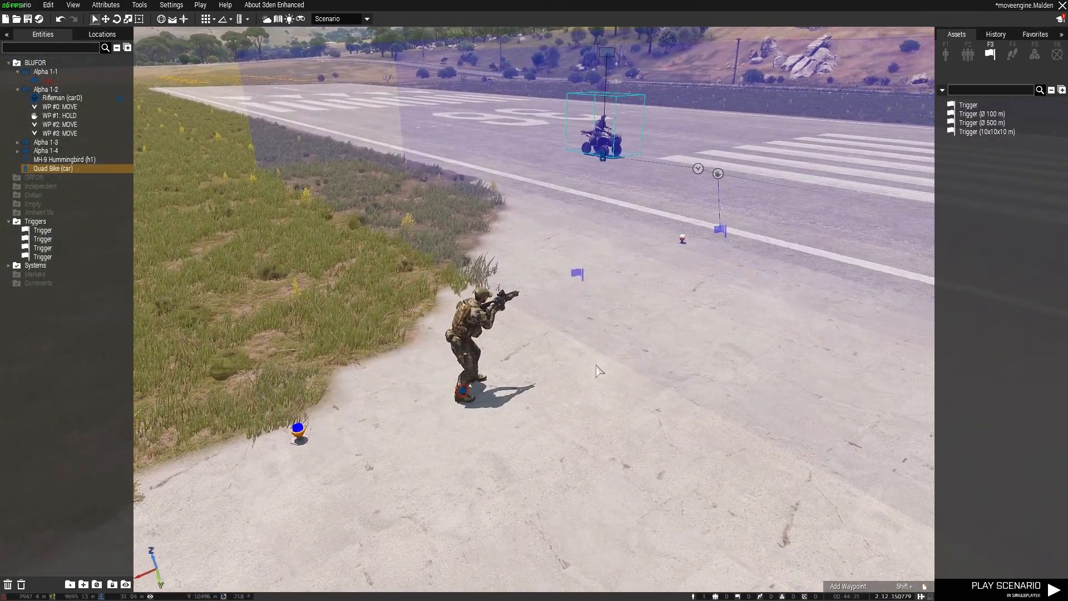
left_click(577, 274)
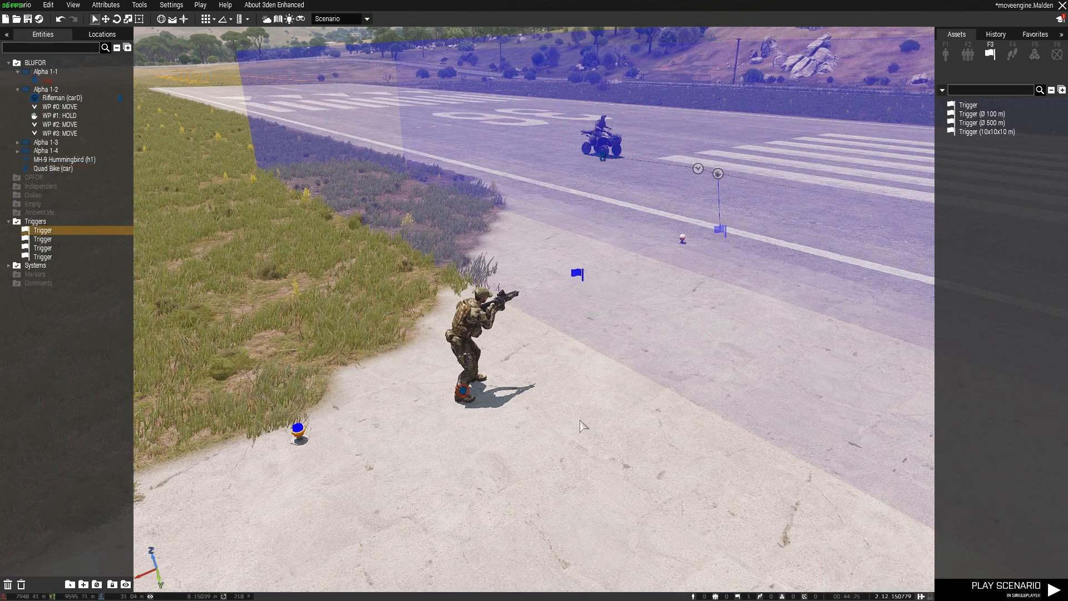
Examine the quad bike's Hold waypoint and its trigger link, selecting the waypoint and the vehicle.
key("w")
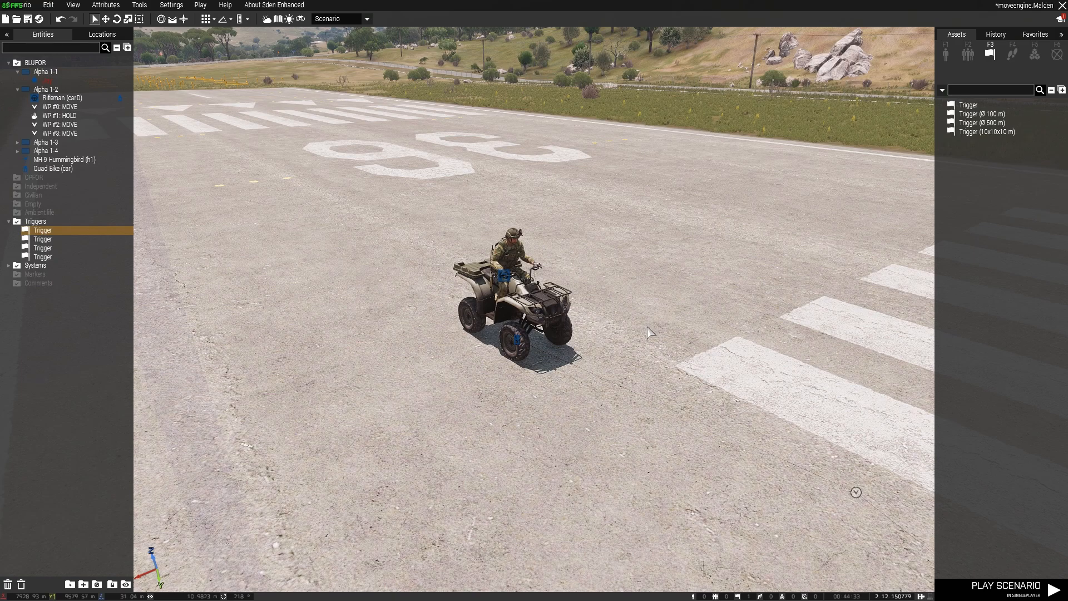
right_click_drag(647, 327, 672, 336)
key("s")
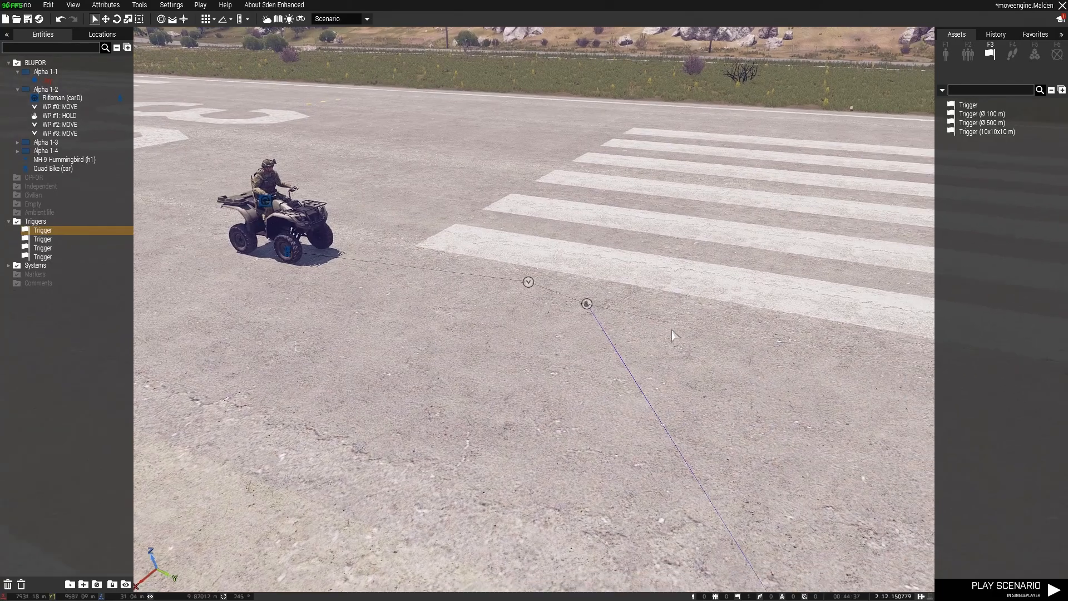
left_click(586, 303)
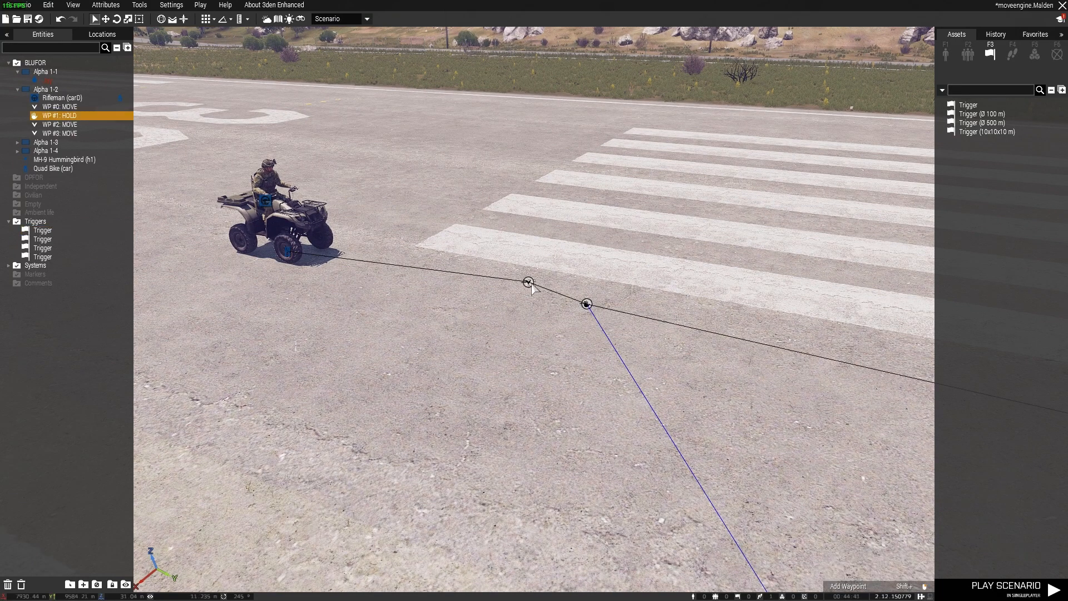
left_click(288, 219)
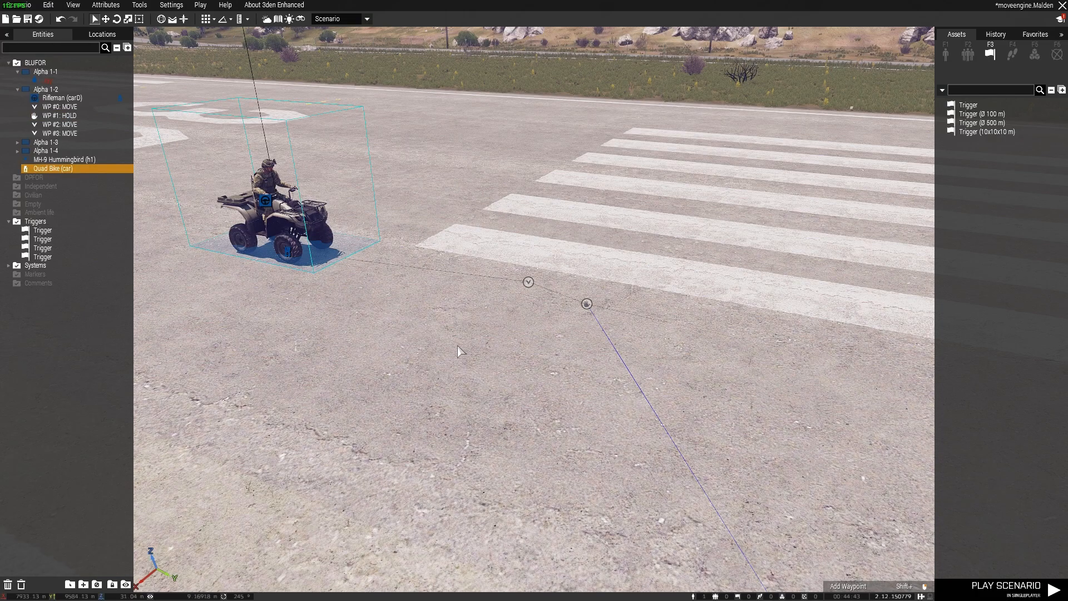
Compare the positions of the Hold waypoint and the quad bike with the soldier, then clear the selection.
key("s")
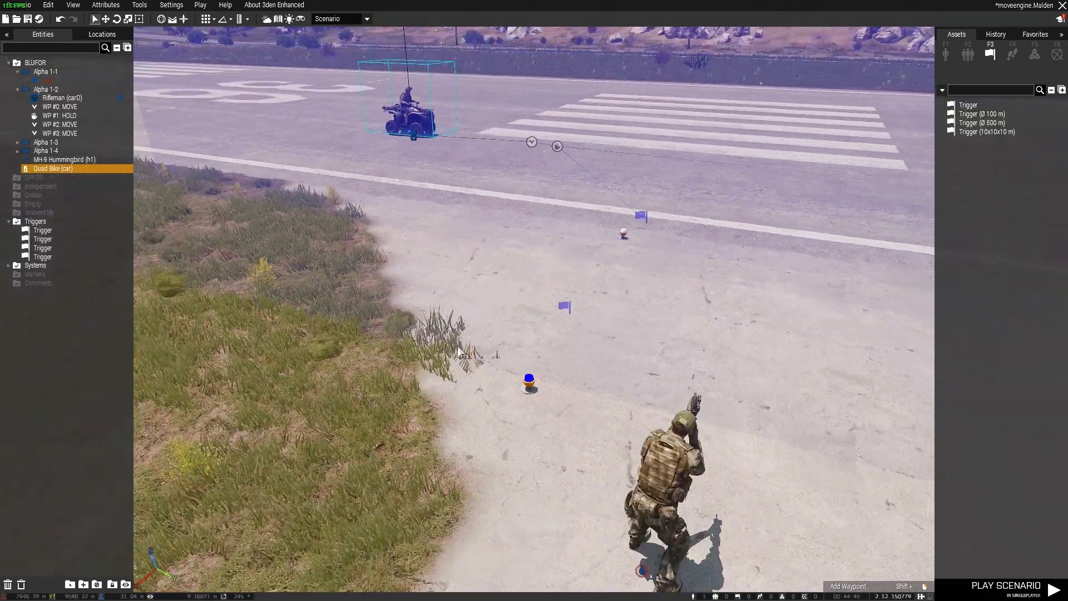
key("d")
key("d")
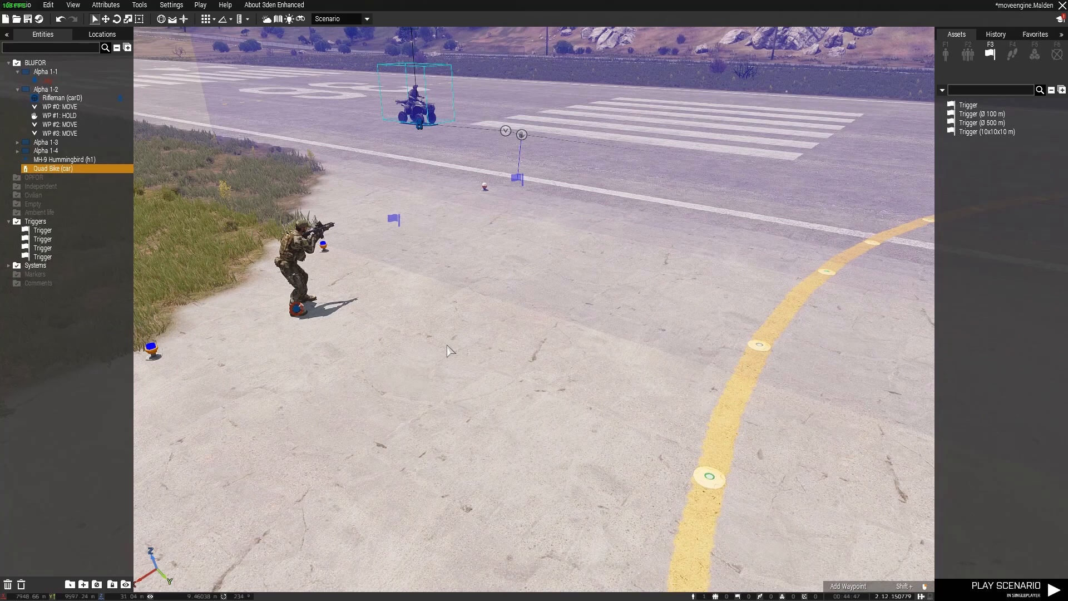
left_click(521, 135)
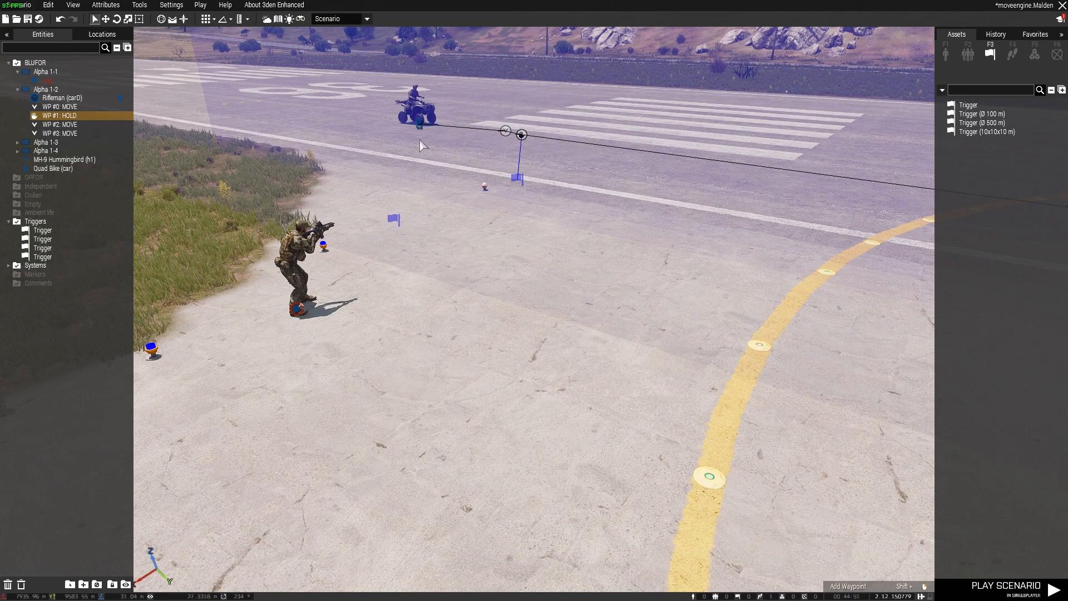
left_click(415, 110)
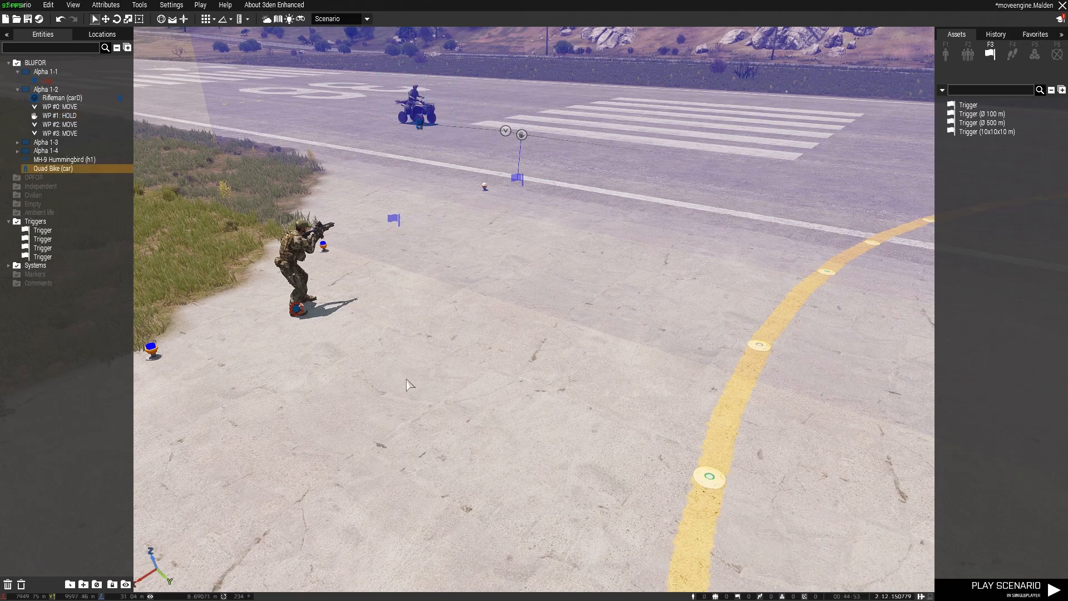
left_click(407, 380)
Review the activation settings and On Activation code of the trigger nearest the soldier, then close its attributes.
key("a")
key("w")
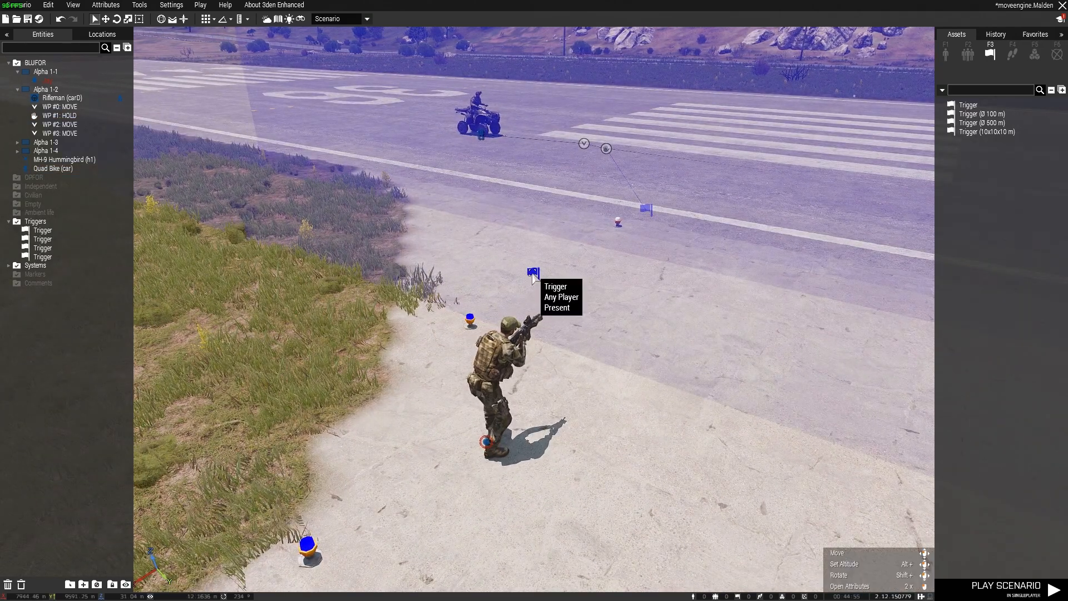
double_click(533, 273)
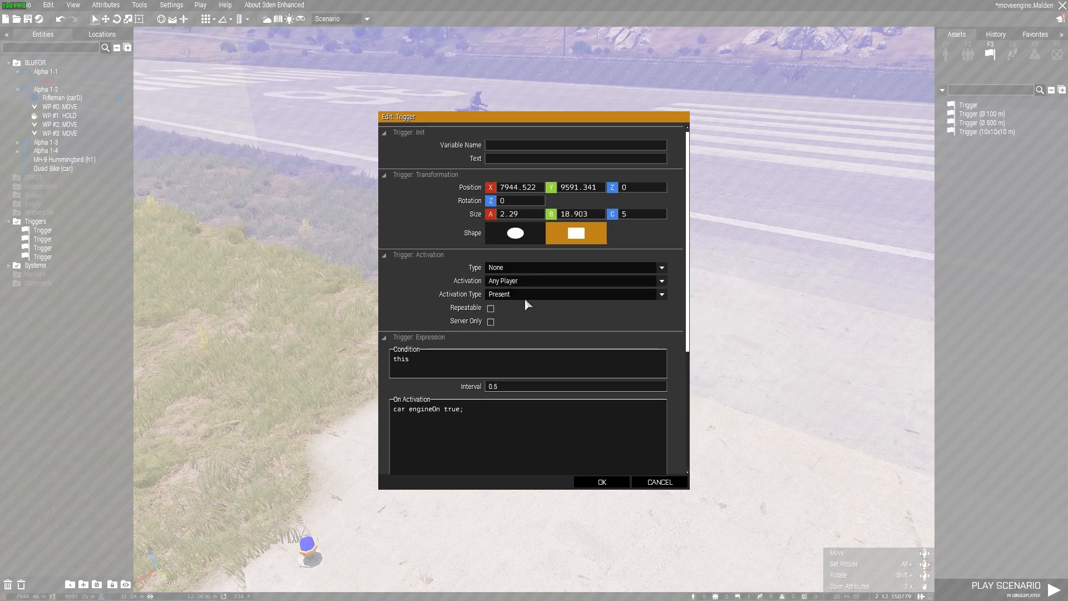
scroll(485, 398, "down", 2)
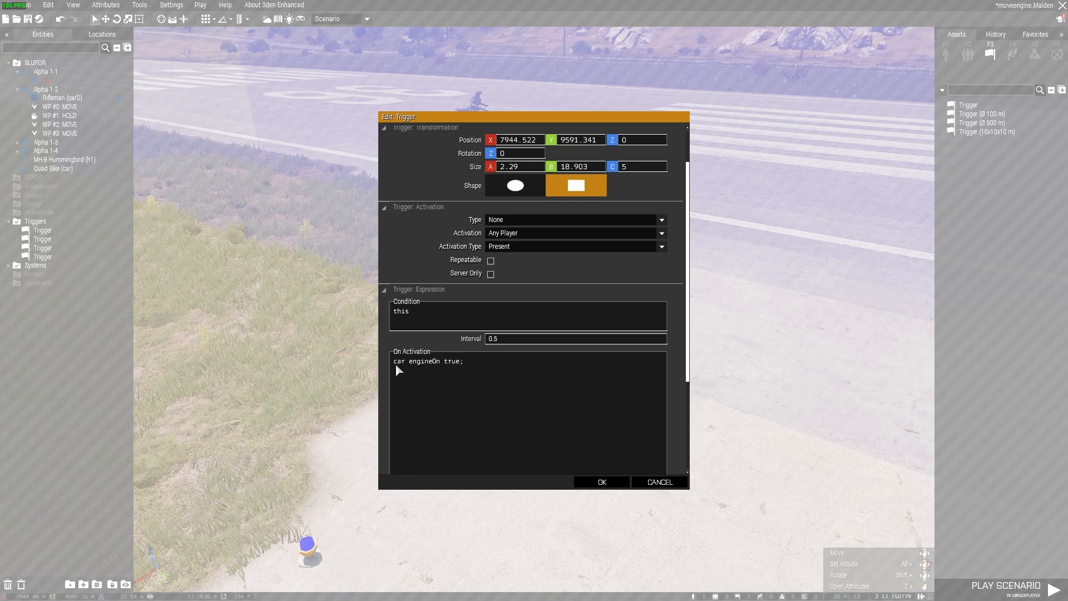
left_click_drag(409, 363, 462, 366)
left_click(599, 482)
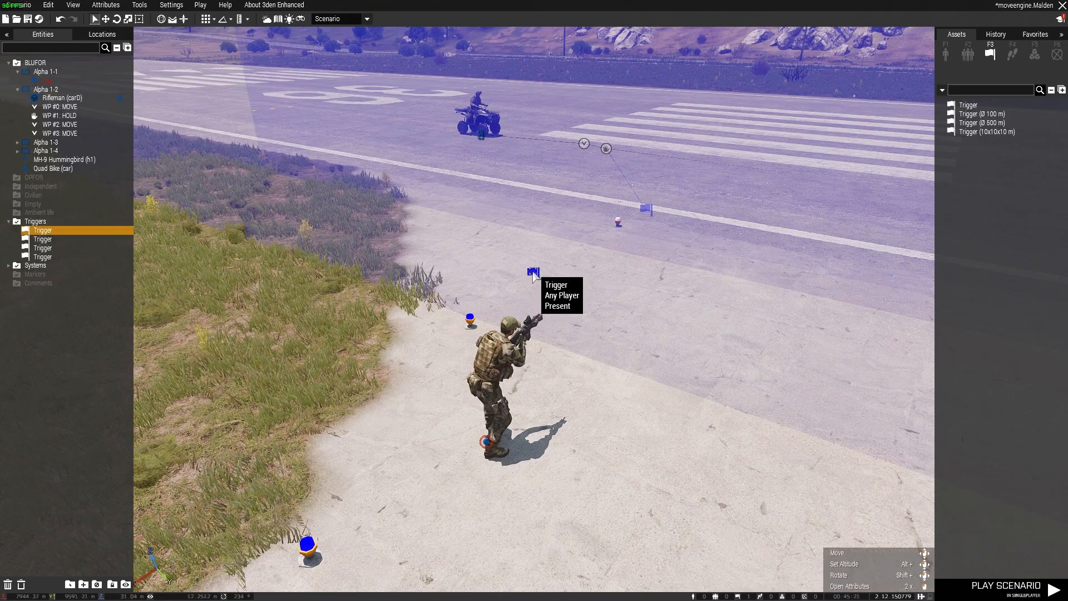
Examine the quad bike controlled by the engine trigger and clear its selection back at the soldier.
key("w")
key("a")
left_click(521, 315)
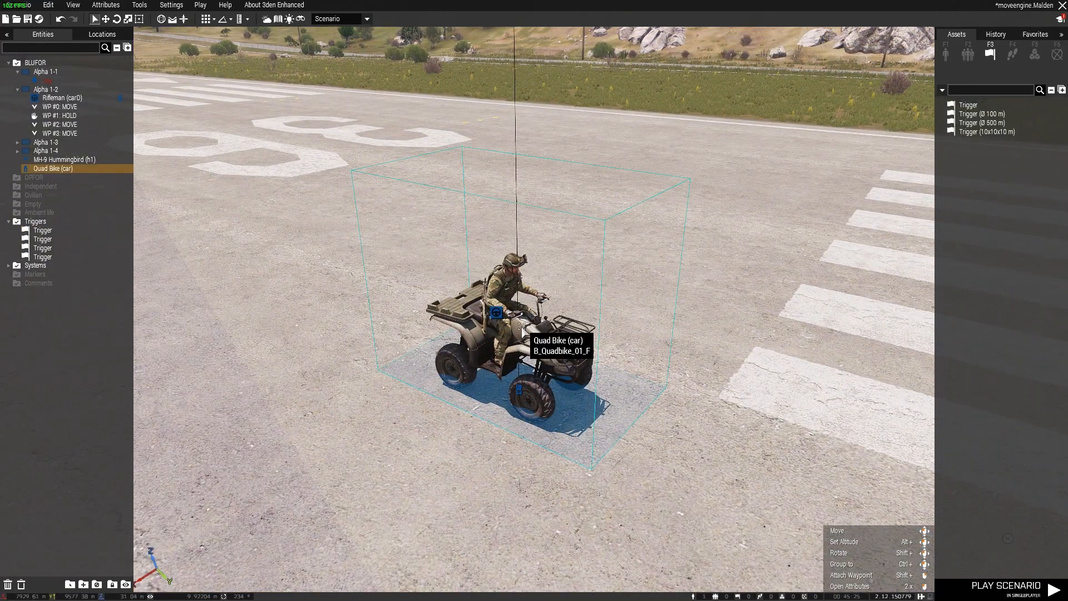
key("s")
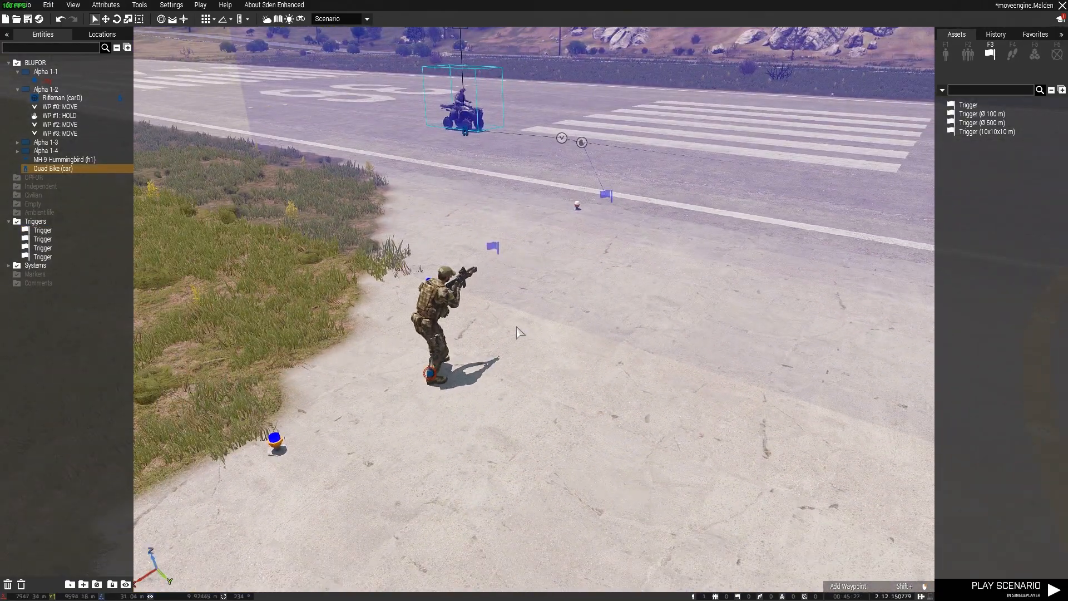
right_click(516, 327)
left_click(494, 329)
Select the Hold waypoint and examine its link to the trigger at the runway's edge line.
key("d")
right_click_drag(493, 328, 484, 328)
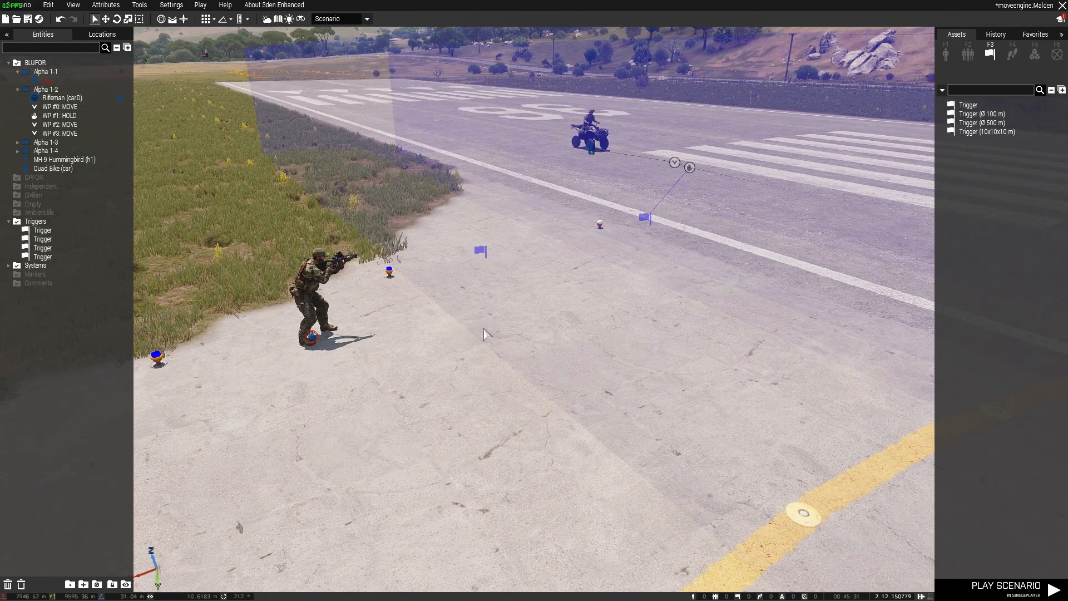
key("w")
key("d")
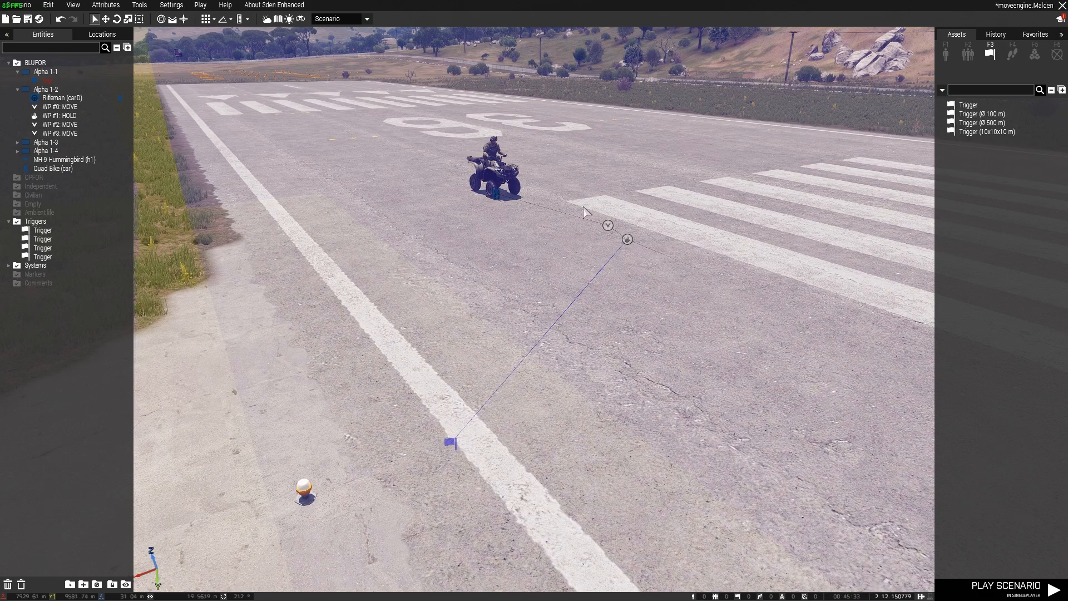
left_click(626, 240)
key("s")
key("a")
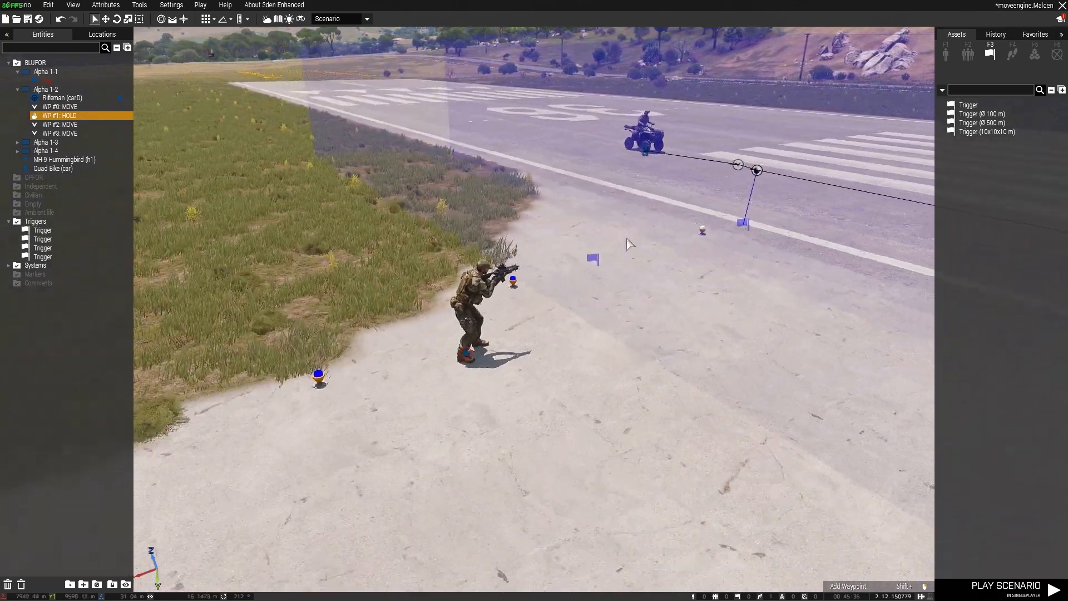
key("s")
Review the Skip Waypoint trigger at the runway's edge line, including its activation settings and On Activation code, then close its attributes.
left_click(531, 322)
key("w")
key("d")
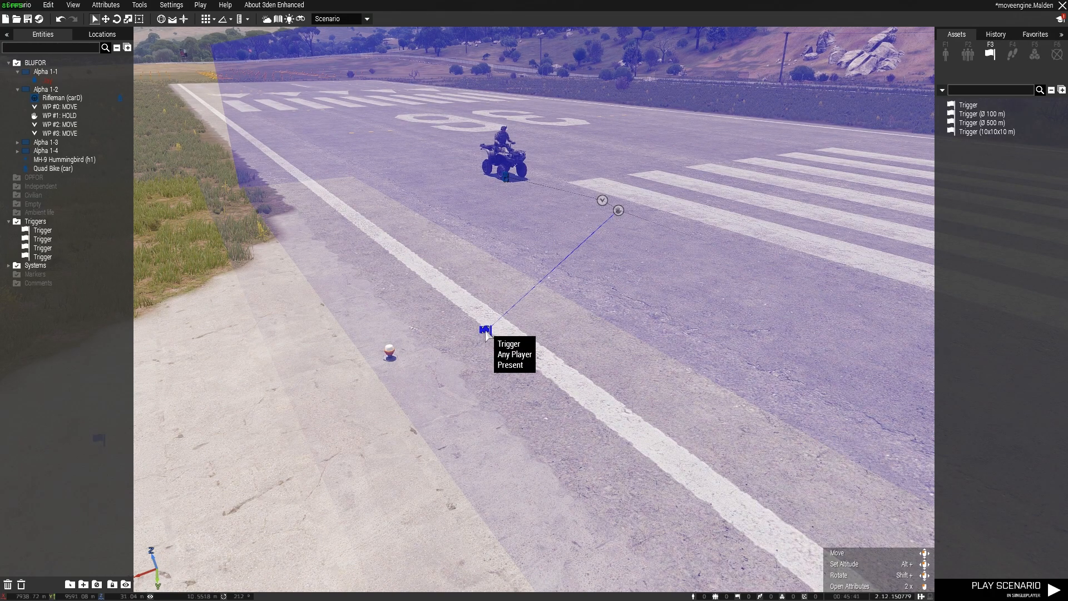
double_click(485, 330)
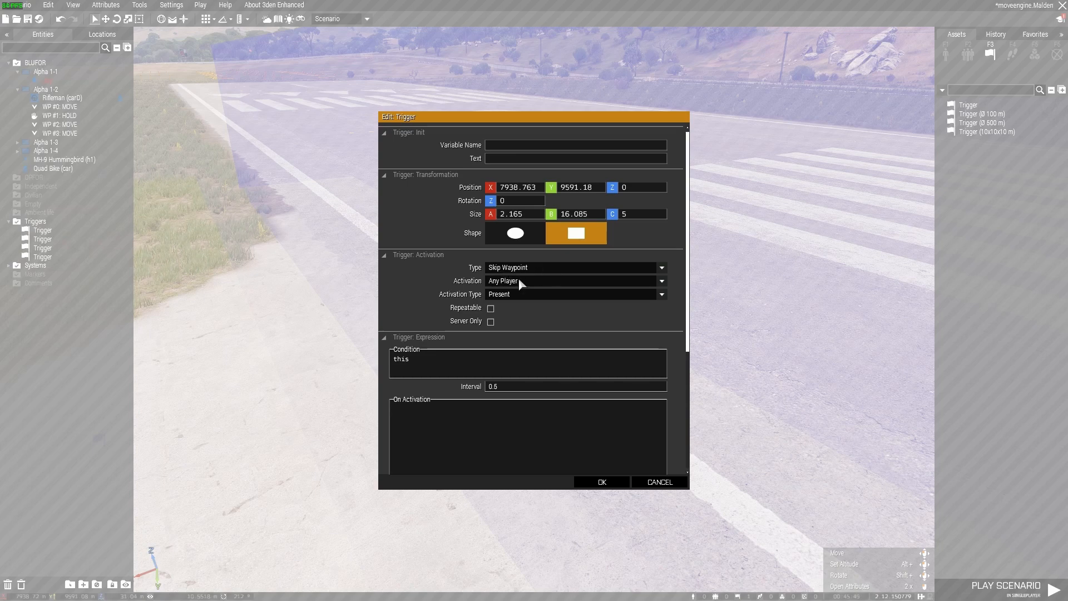
scroll(670, 348, "down", 5)
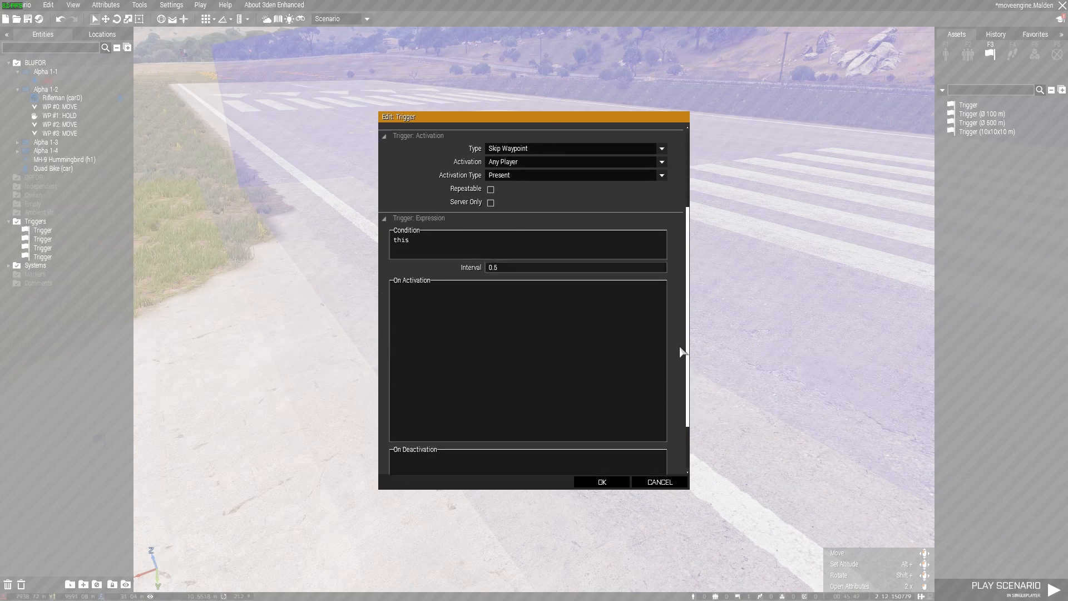
left_click(612, 484)
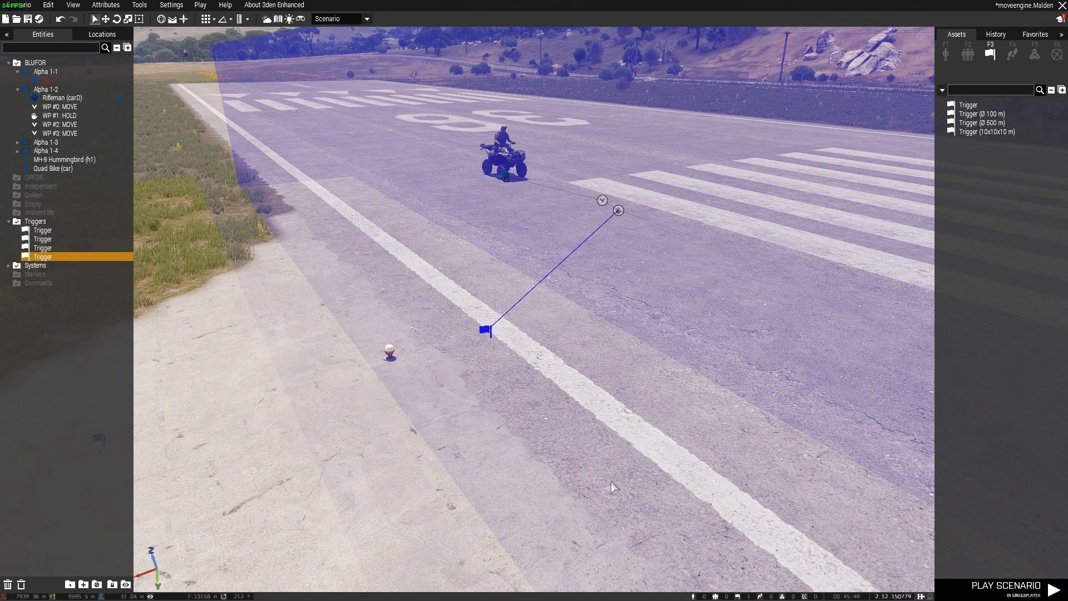
left_click(489, 352)
Shift the first Move waypoint and the Hold waypoint slightly to line them up in front of the quad bike.
key("d")
right_click_drag(588, 357, 557, 358)
key("w")
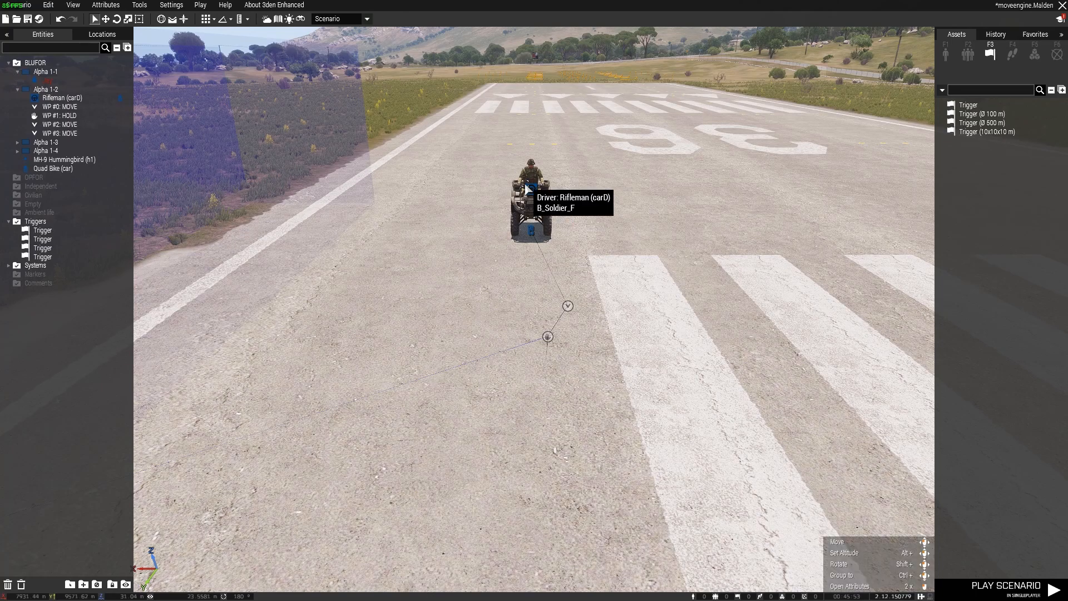
left_click(529, 215)
key("w")
right_click_drag(632, 282, 562, 298)
key("d")
left_click_drag(451, 223, 454, 201)
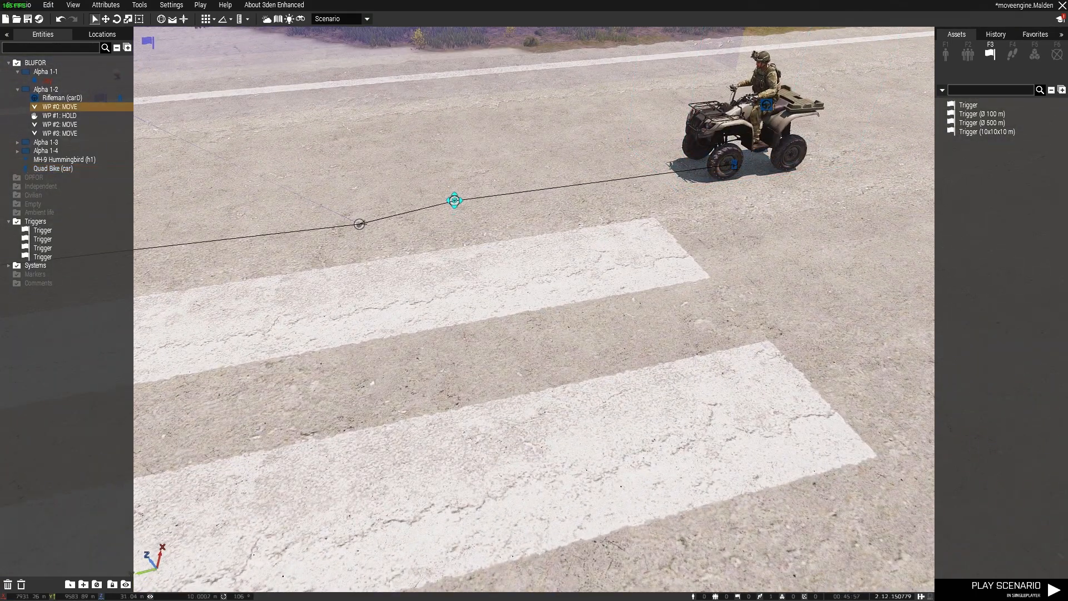
left_click_drag(360, 223, 359, 216)
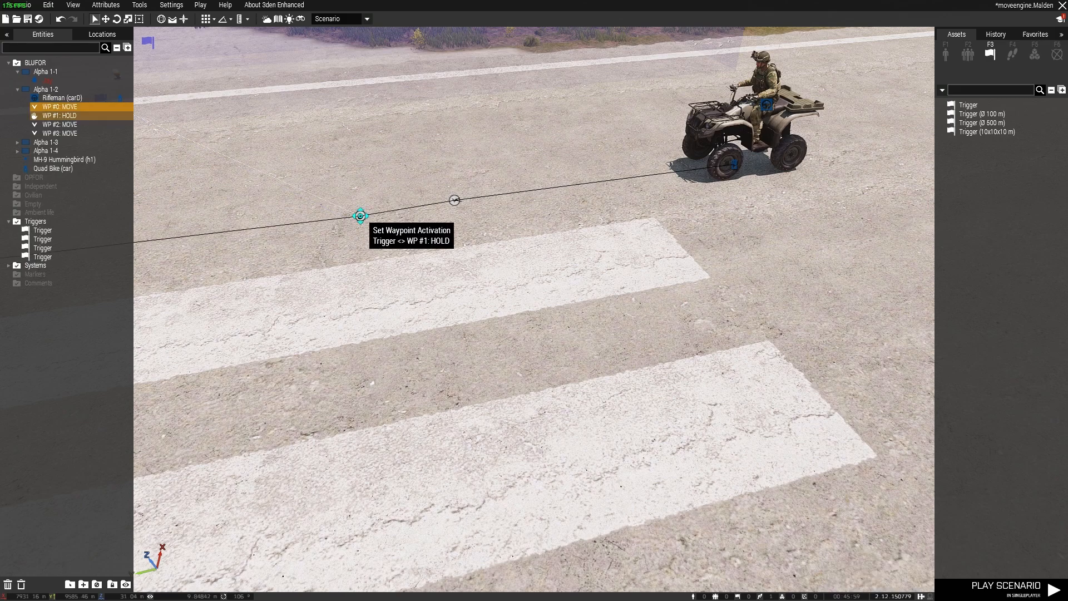
left_click(360, 216)
Delete the last Move waypoint at the far end of the quad bike's route.
key("a")
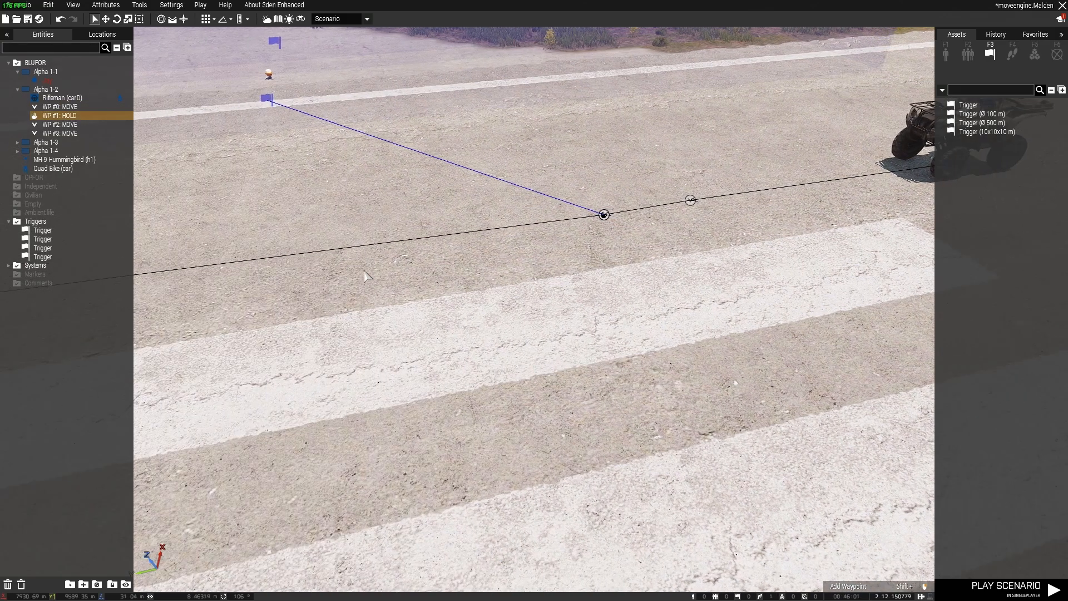
right_click_drag(362, 272, 327, 265)
key("w")
key("a")
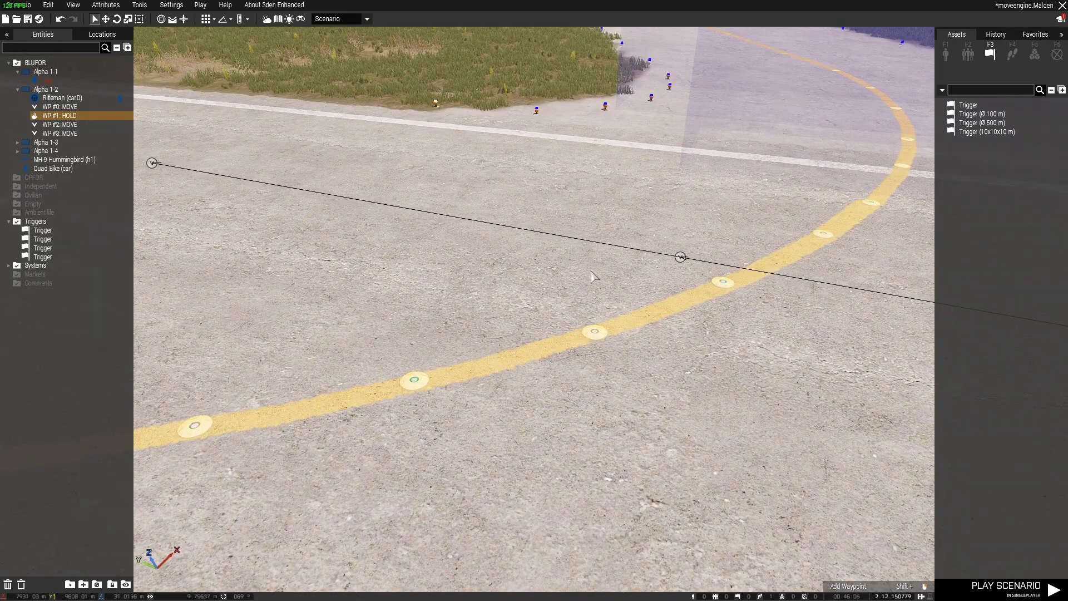
key("d")
key("s")
key("w")
key("a")
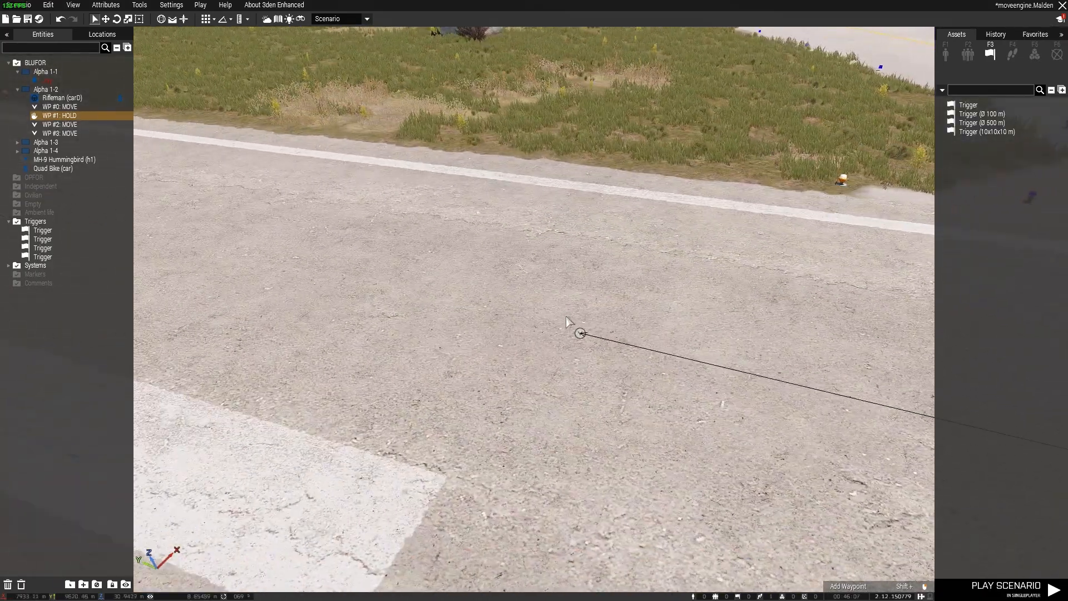
left_click(580, 334)
key("Delete")
Move the remaining Move waypoint after the Hold waypoint to a new place along the runway.
key("d")
right_click_drag(588, 371, 438, 304)
left_click_drag(363, 288, 165, 283)
Go back to the quad bike and select the first Move waypoint in front of it.
key("d")
right_click_drag(479, 396, 824, 401)
key("d")
key("w")
key("a")
key("z")
key("a")
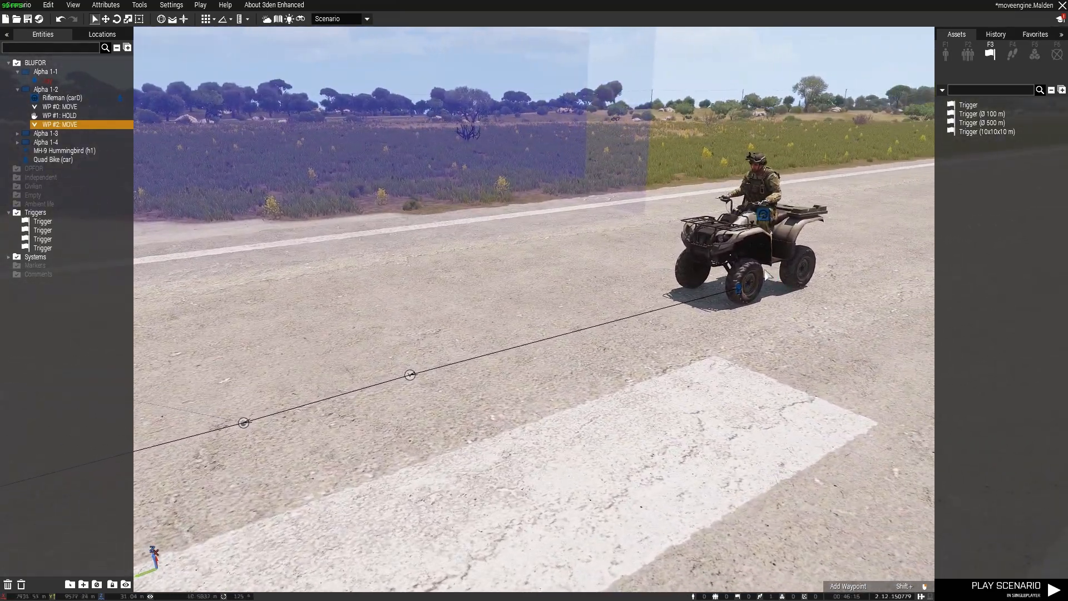
left_click(412, 376)
key("a")
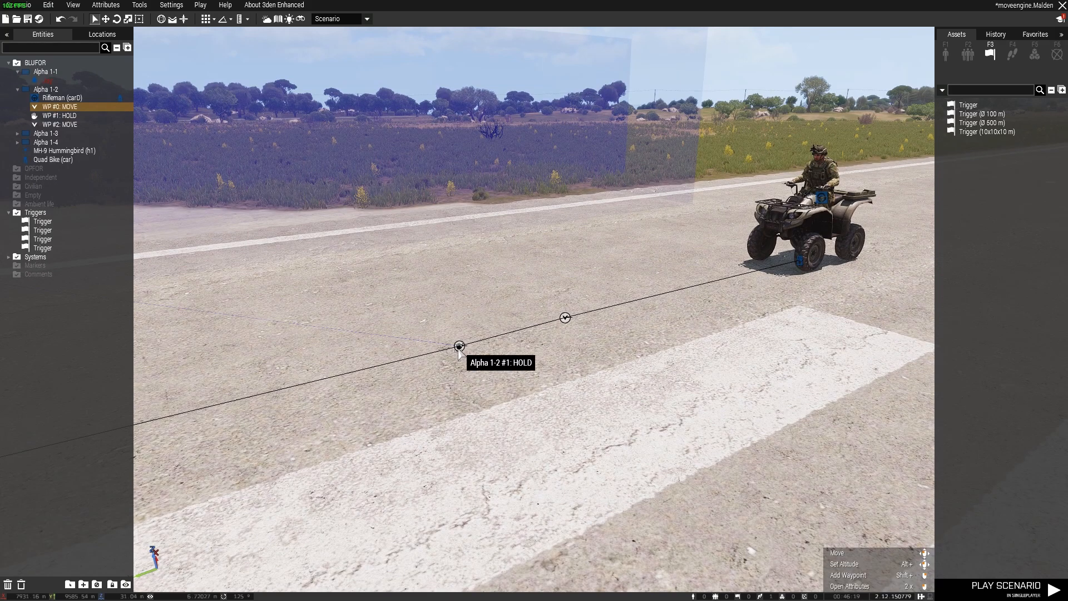
Review the Hold waypoint's attributes and the list of available waypoint types, then close the dialog with Hold kept.
double_click(459, 346)
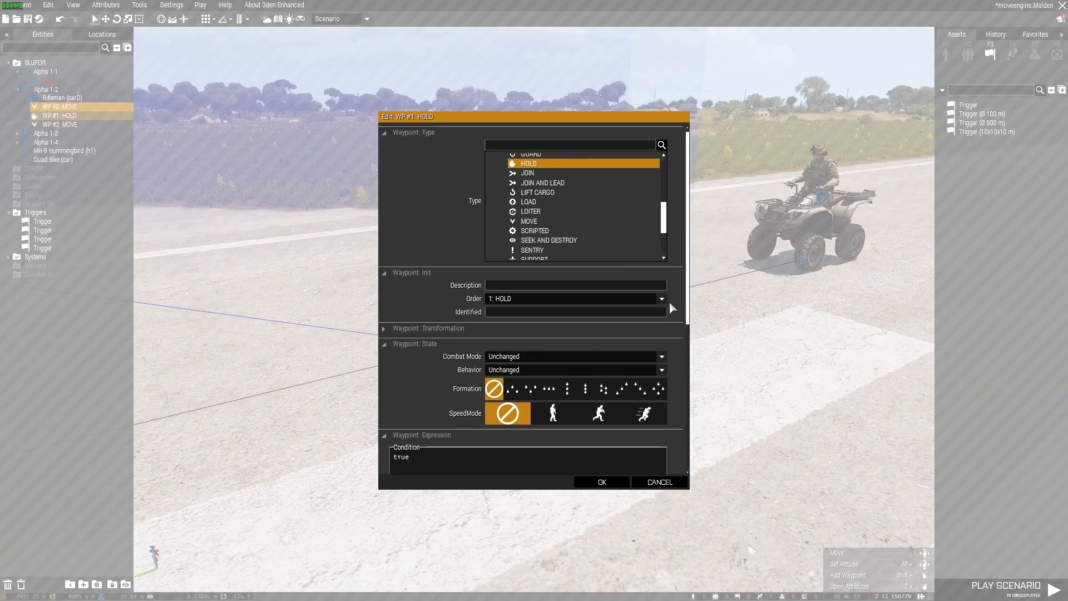
scroll(673, 355, "down", 5)
scroll(670, 422, "up", 2)
scroll(673, 404, "down", 2)
scroll(673, 404, "up", 5)
scroll(586, 221, "up", 5)
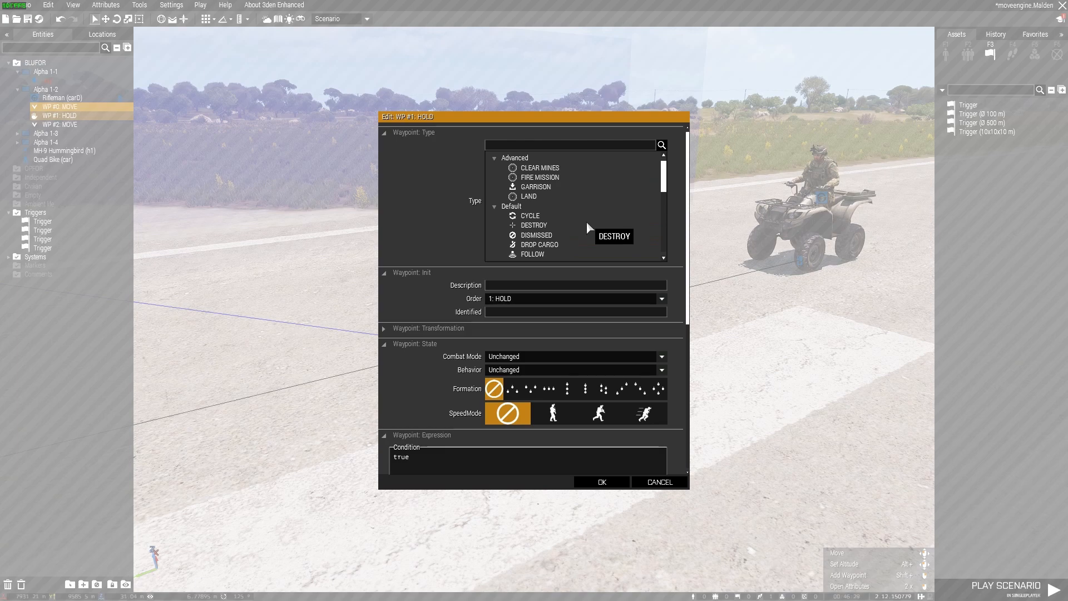
scroll(586, 221, "down", 2)
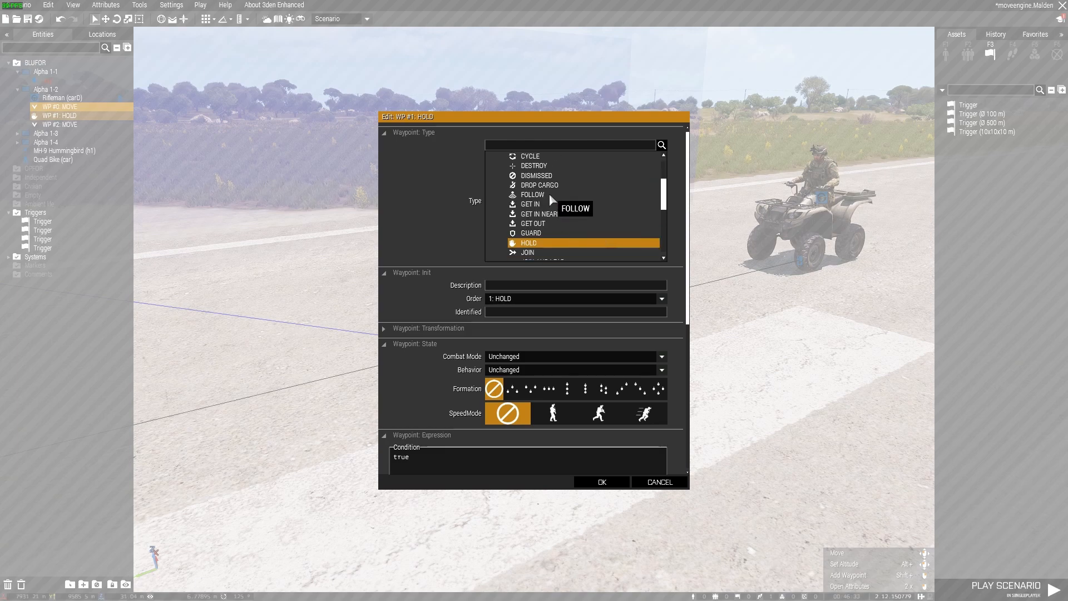
scroll(557, 222, "down", 2)
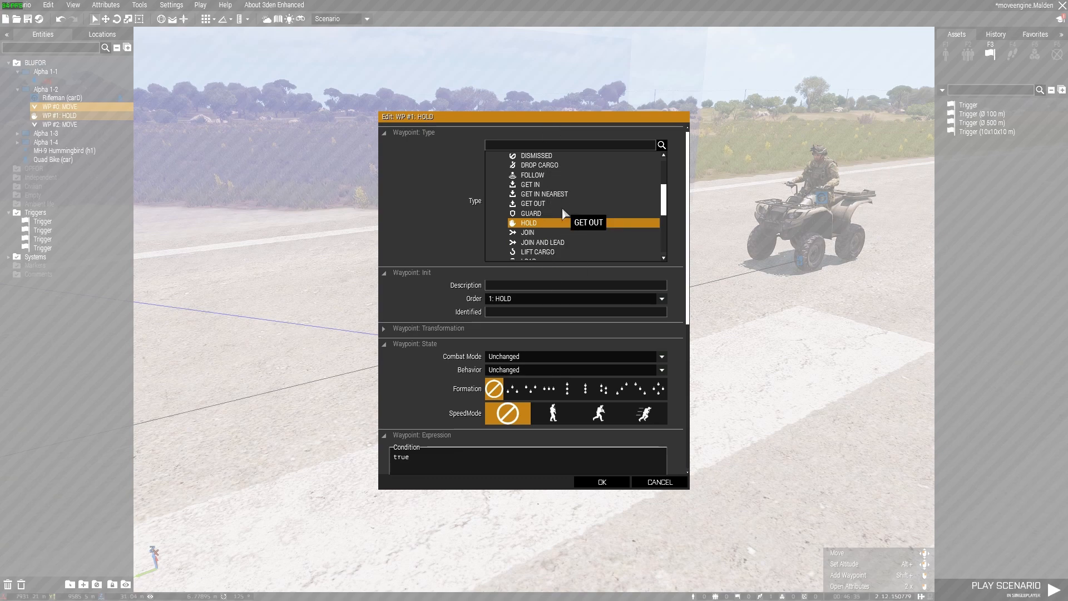
left_click(602, 481)
Return to the soldier and review the engine trigger's activation settings and On Activation code, then close its attributes.
right_click_drag(602, 481, 679, 492)
key("d")
key("s")
key("a")
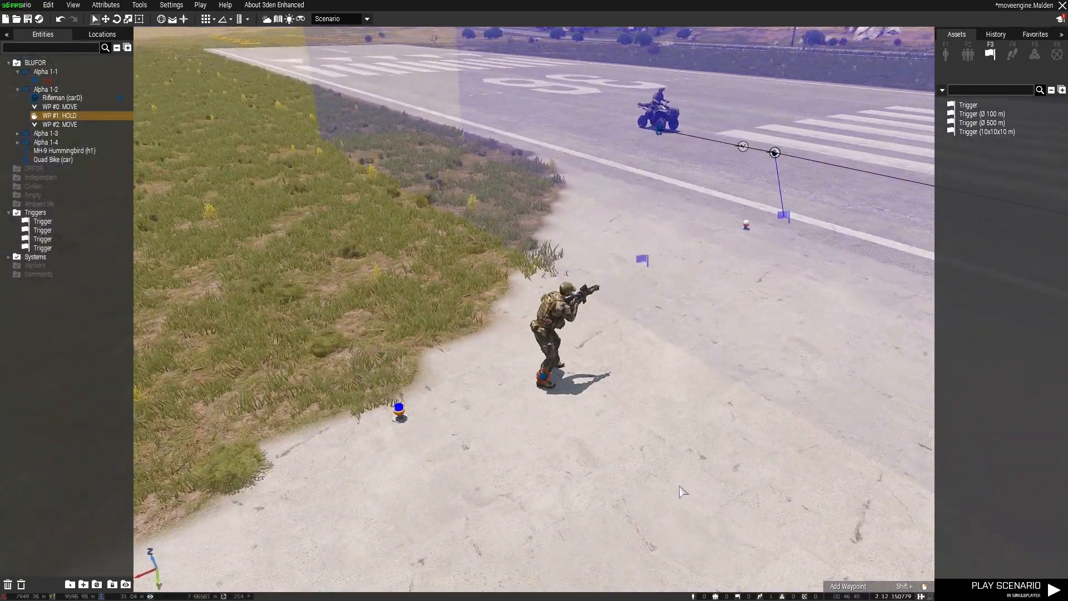
left_click(555, 378)
key("w")
key("d")
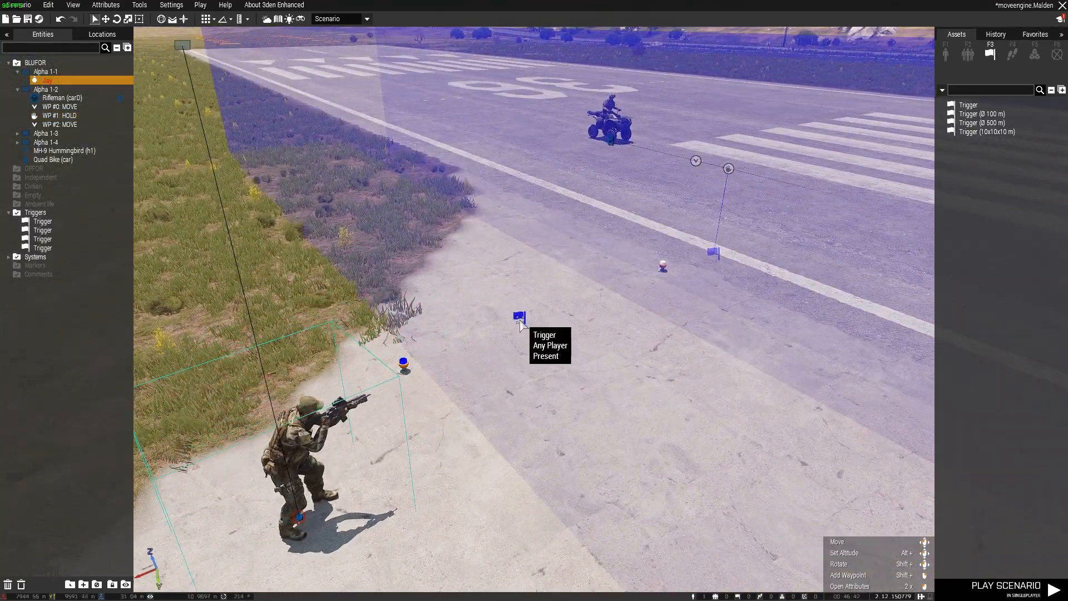
double_click(518, 316)
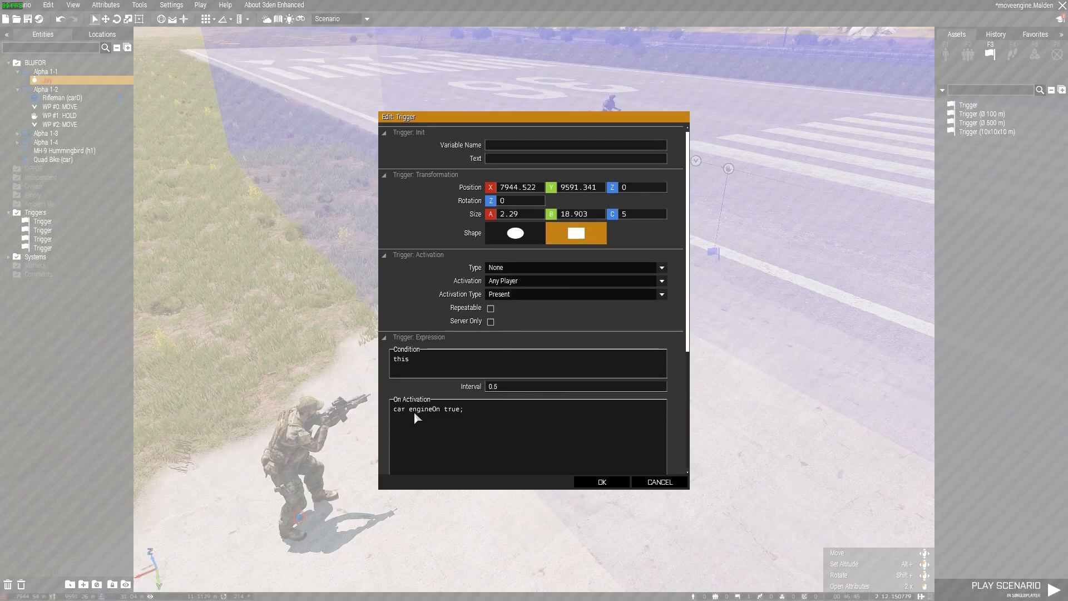
left_click(602, 482)
Check the trigger type and activation of the trigger linked to the Hold waypoint, then close its attributes.
key("w")
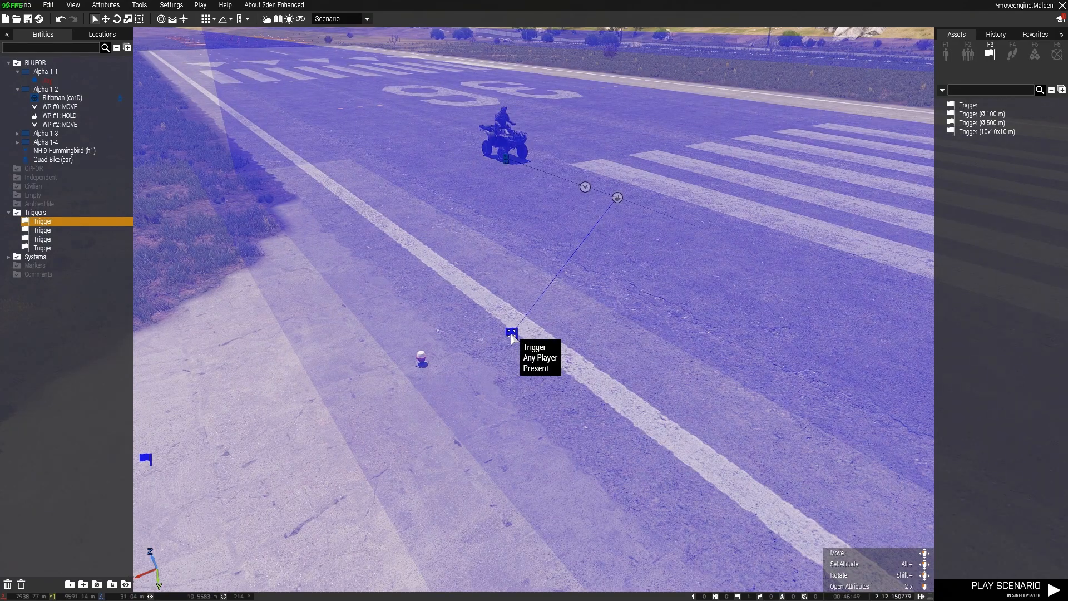
double_click(511, 333)
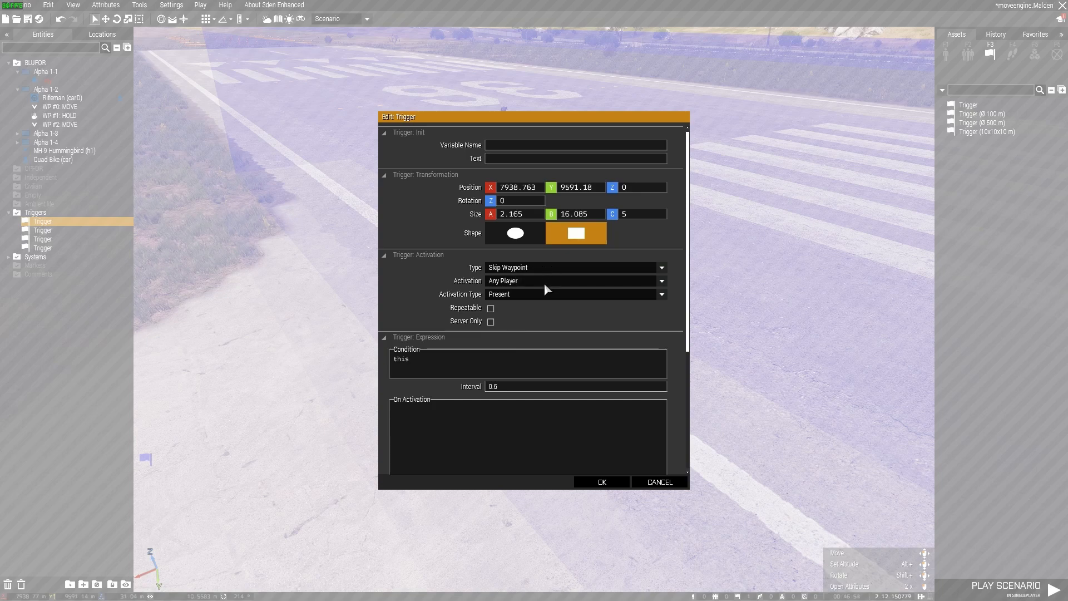
left_click(599, 482)
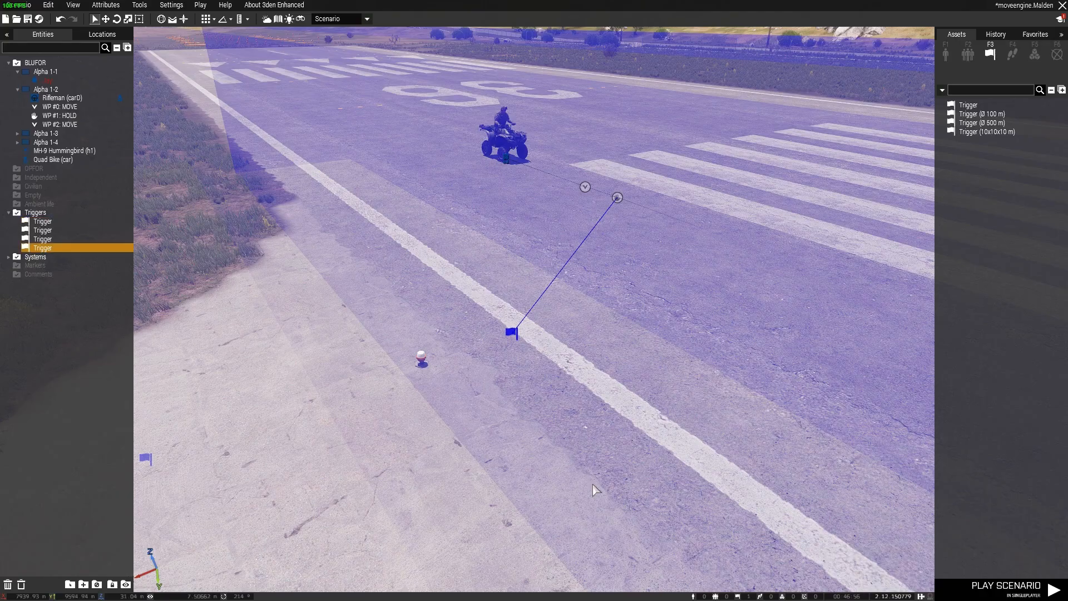
Connect the trigger at the runway's edge line to the Hold waypoint with Set Waypoint Activation.
right_click(511, 333)
mouse_move(538, 337)
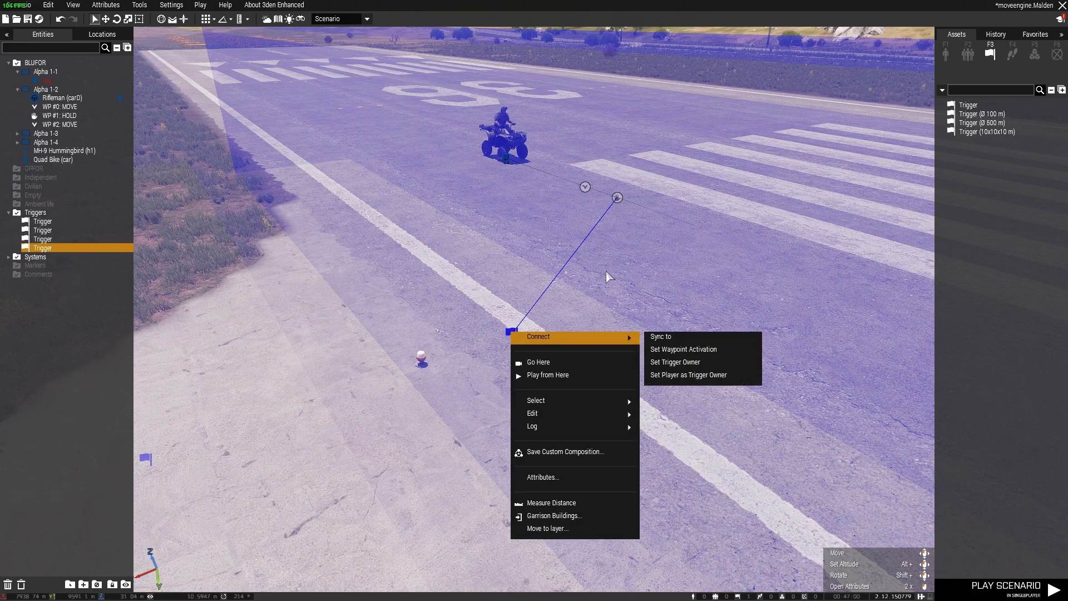
left_click(675, 350)
left_click(616, 197)
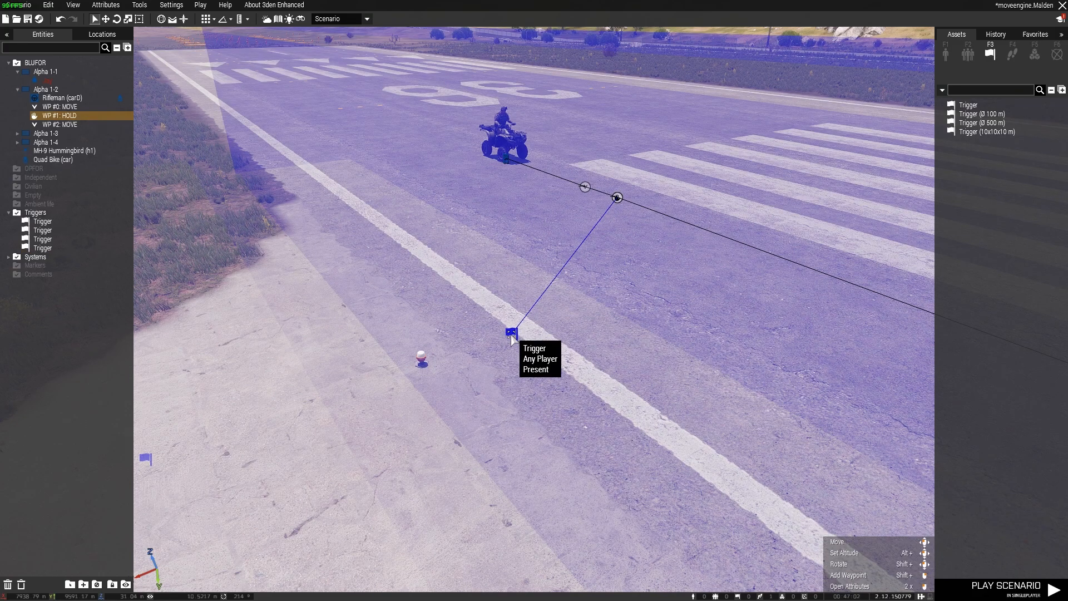
left_click(512, 332)
right_click(512, 331)
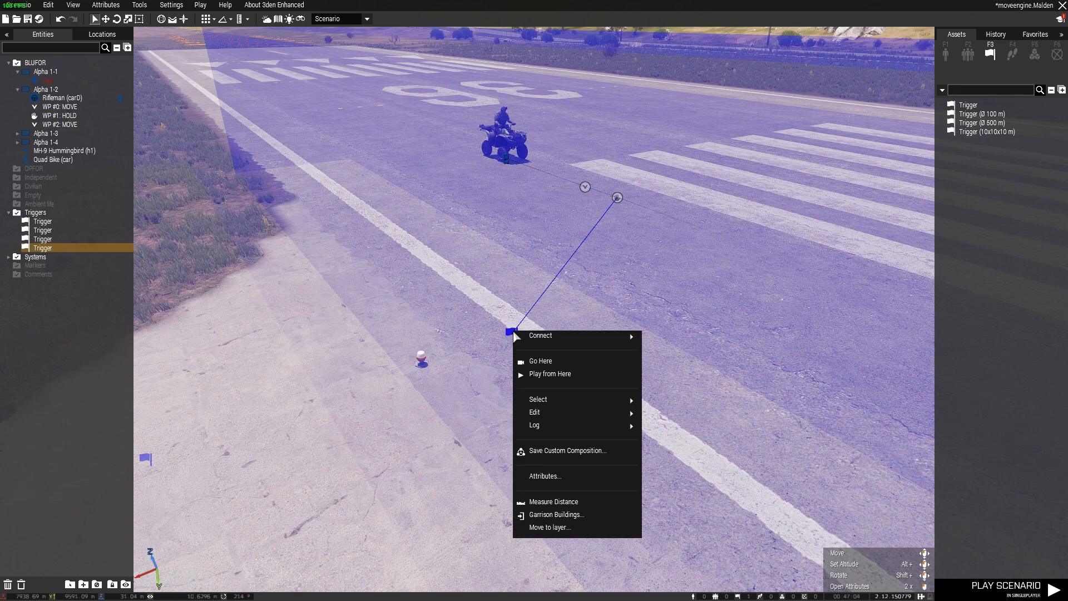
mouse_move(563, 337)
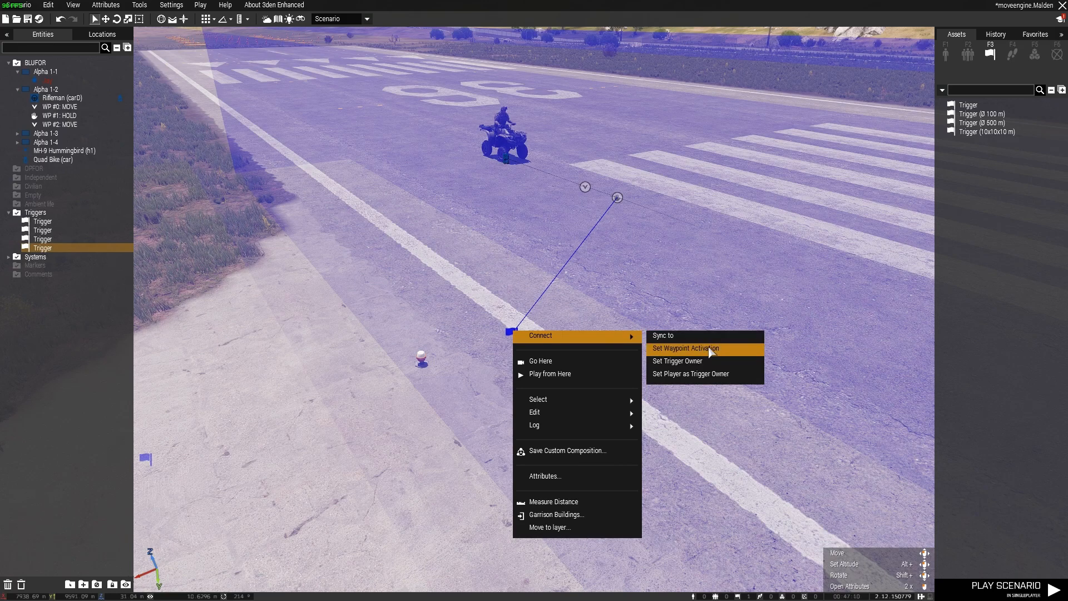
left_click(616, 200)
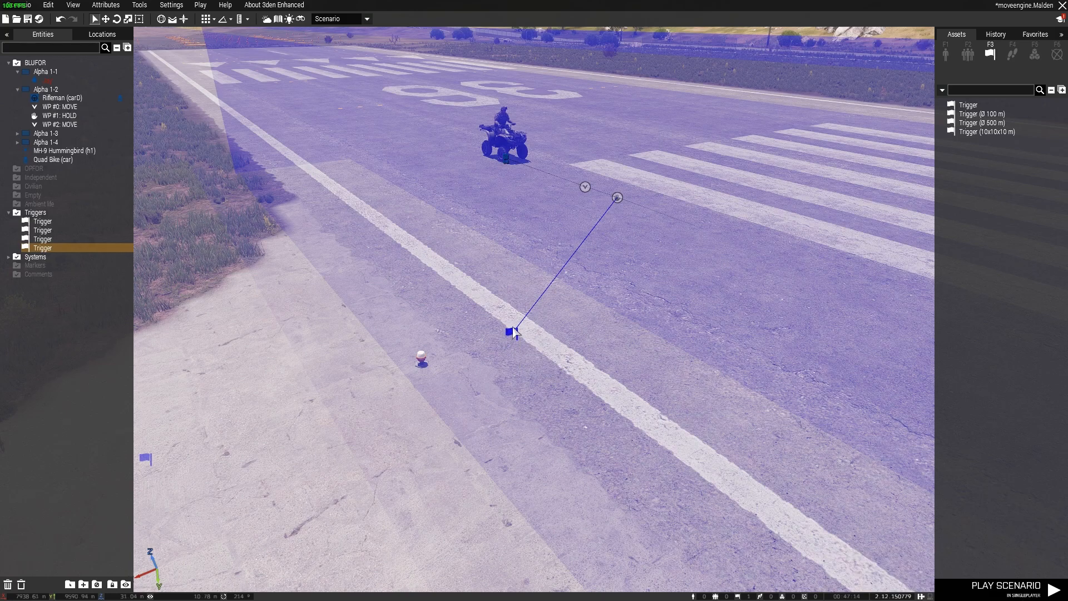
Connect the same trigger to the Hold waypoint with Sync to.
right_click(512, 332)
mouse_move(601, 337)
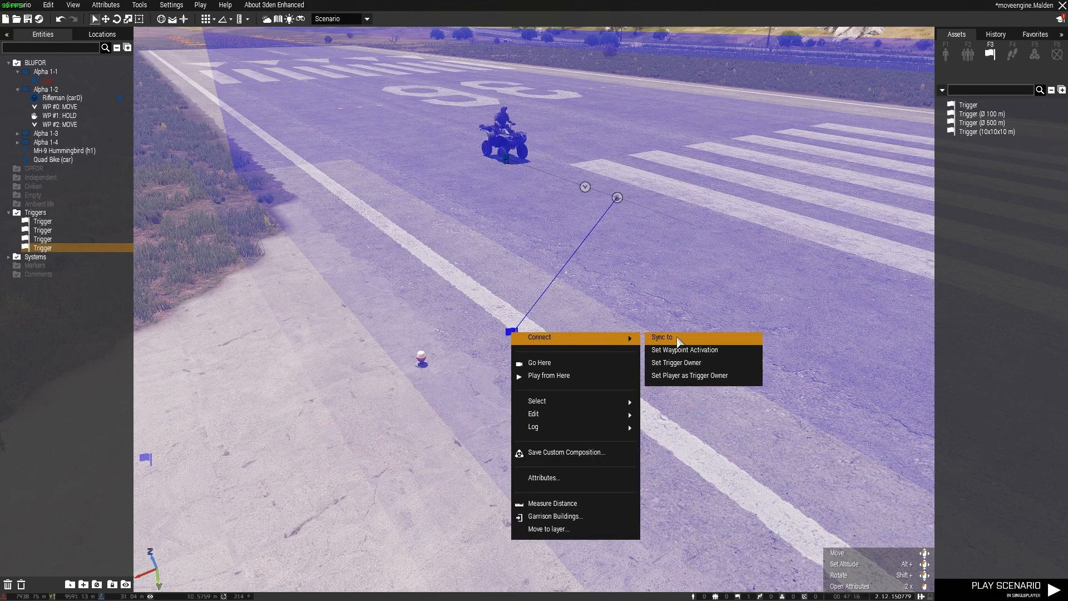
left_click(678, 338)
left_click(618, 199)
Reapply Set Waypoint Activation from the runway-edge trigger to the Hold waypoint.
right_click(512, 332)
mouse_move(523, 336)
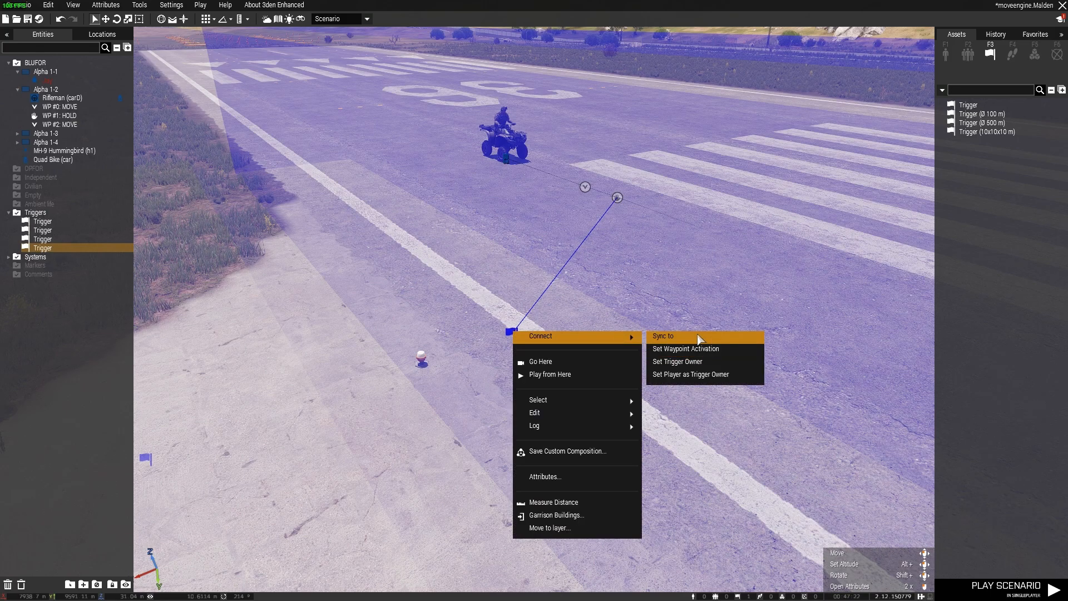
left_click(690, 349)
key("w")
key("d")
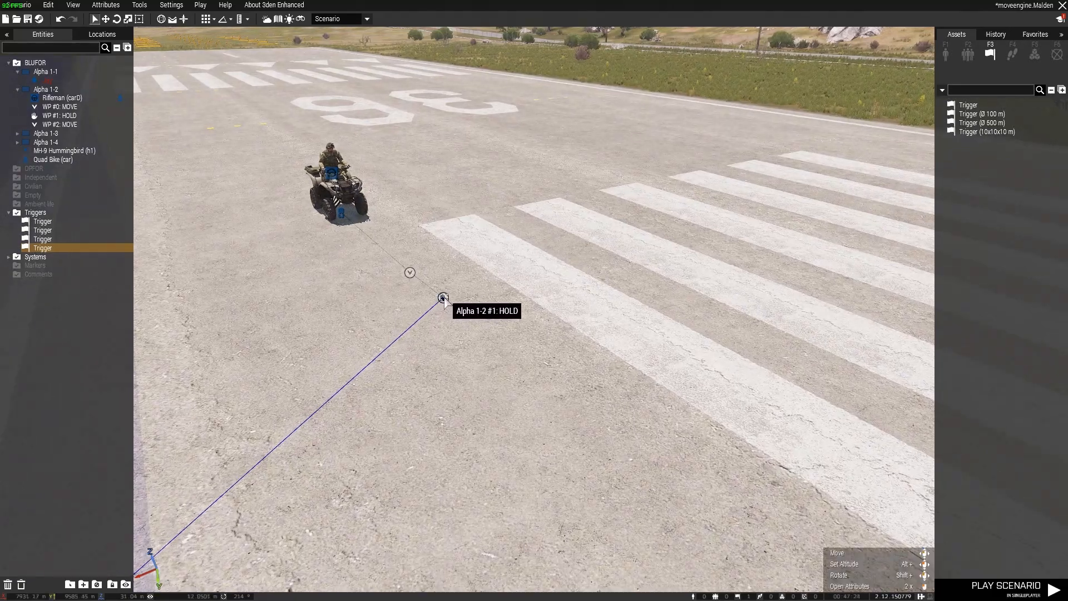
Check the type selected in the Hold waypoint's attributes and close the dialog.
double_click(442, 300)
scroll(579, 222, "up", 3)
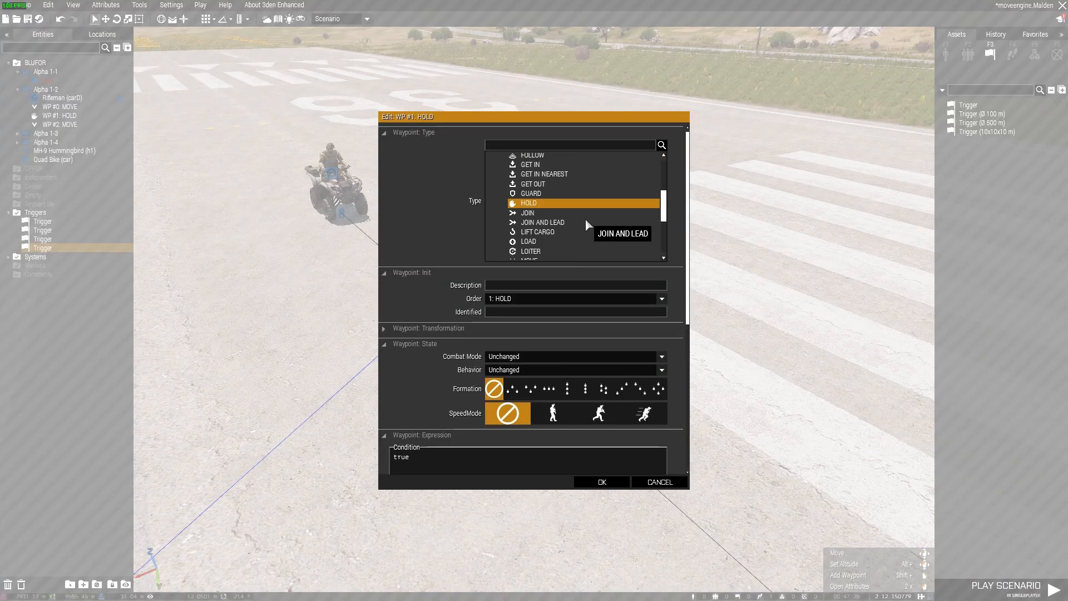
left_click(601, 481)
Play the scenario from the soldier's position and walk him towards the runway through the triggers to test the quad bike.
key("s")
mouse_move(605, 487)
right_mouse_down()
mouse_move(698, 481)
mouse_move(614, 487)
mouse_move(611, 477)
right_mouse_up()
key("s")
key("d")
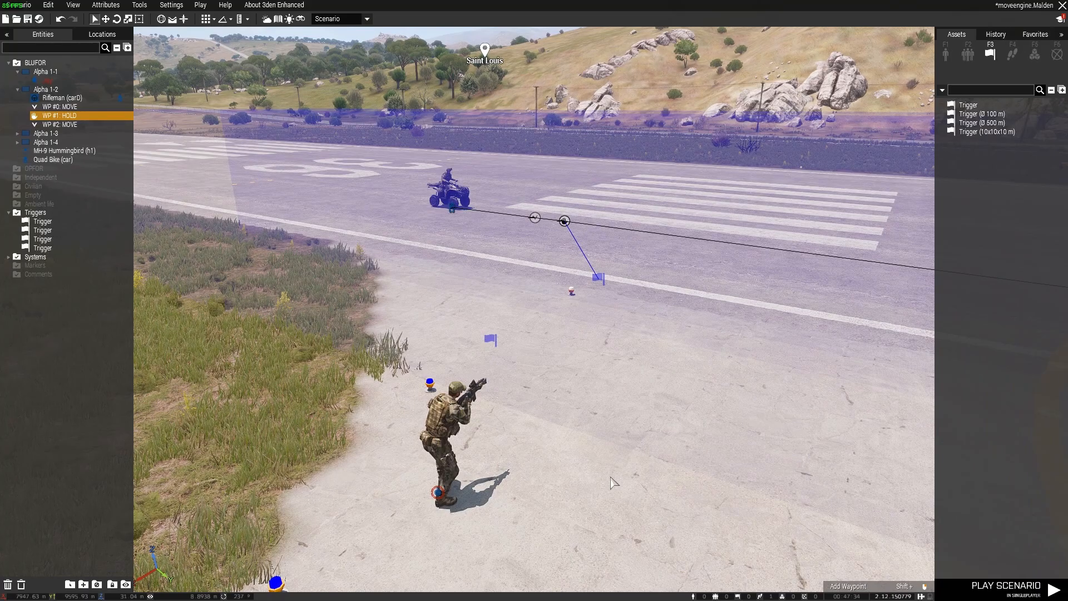
key("ctrl+r")
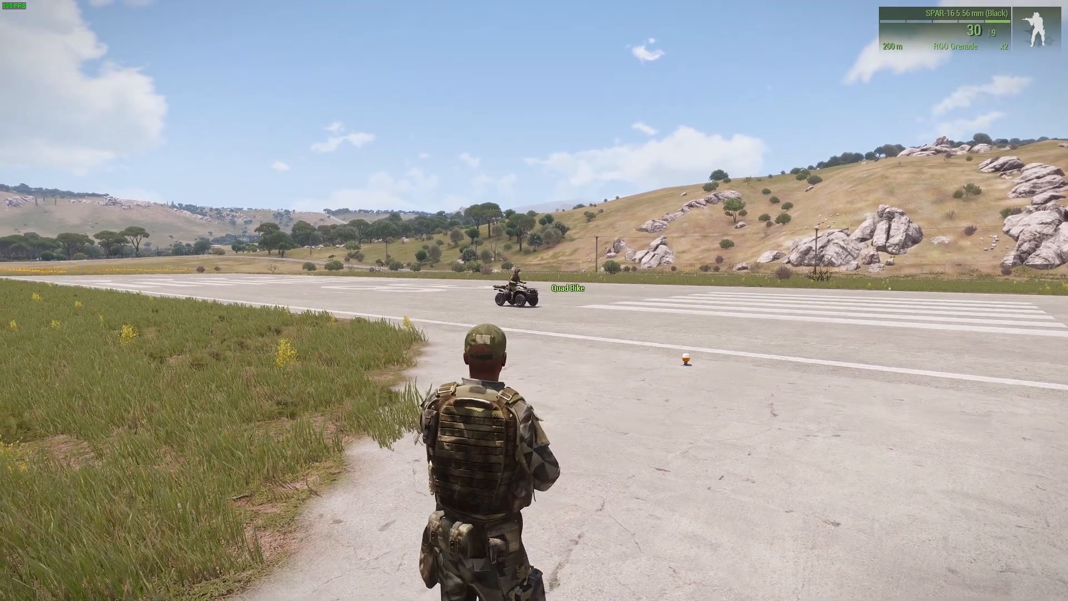
key("d")
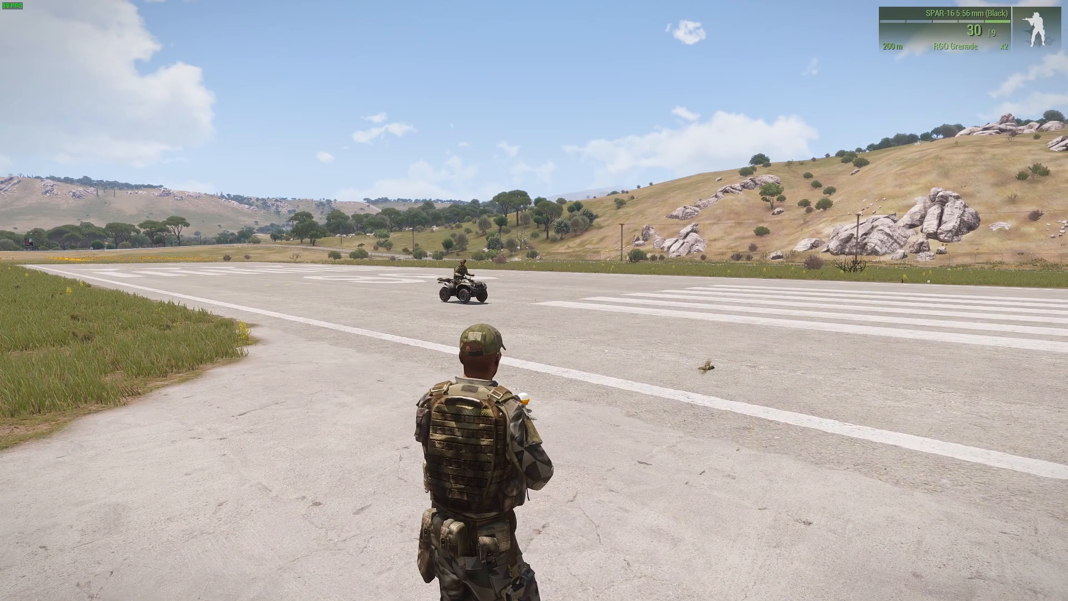
key("w")
key("d")
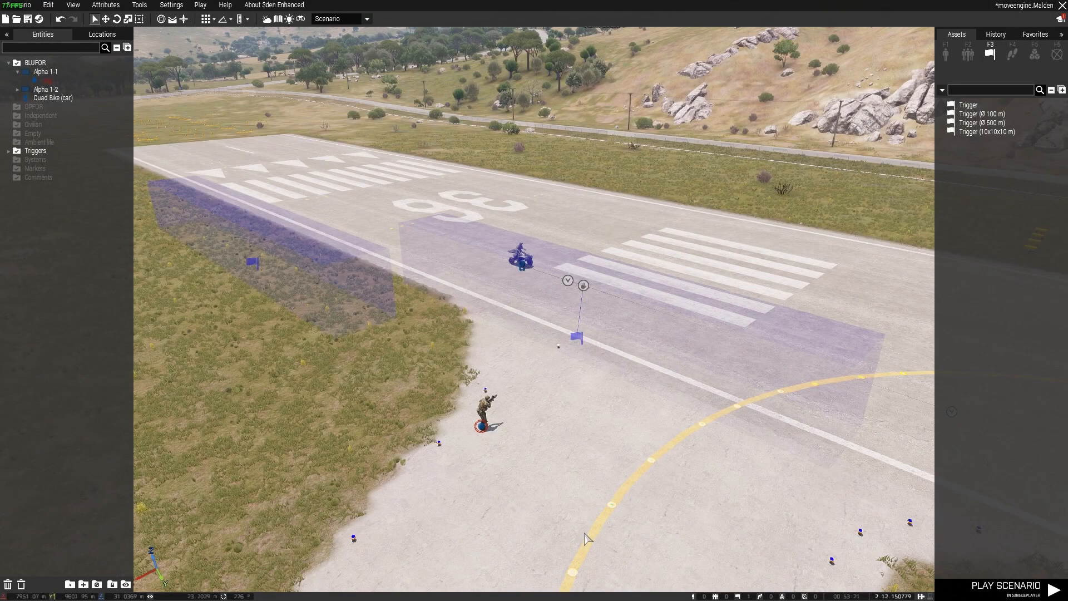
Move the engine-start trigger farther onto the grass away from the runway and check its attributes without changing them.
key("z")
right_click_drag(574, 524, 505, 519)
key("q")
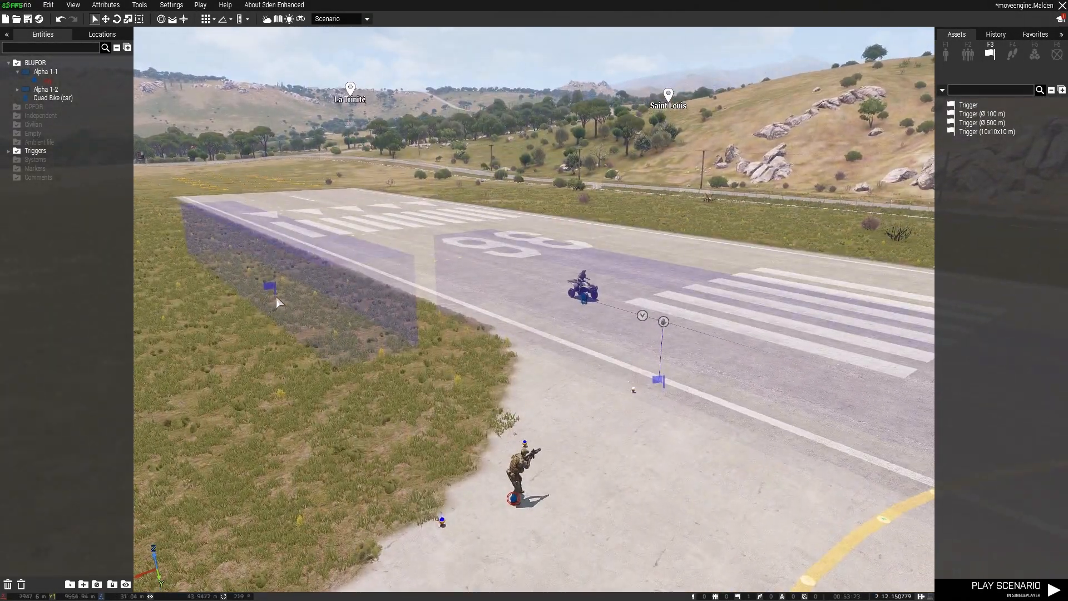
left_click_drag(271, 290, 232, 272)
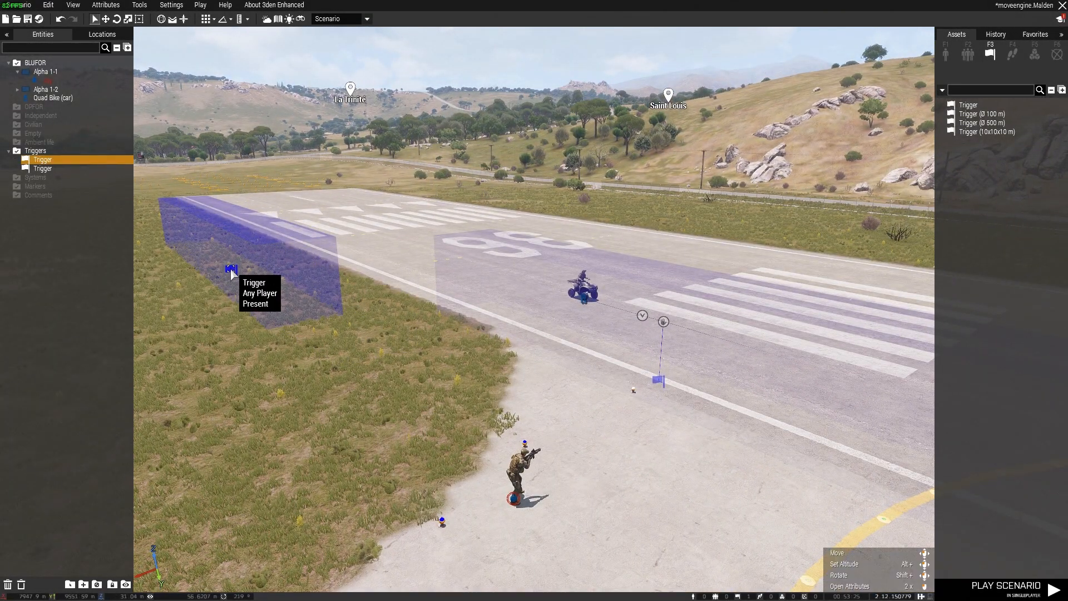
double_click(232, 271)
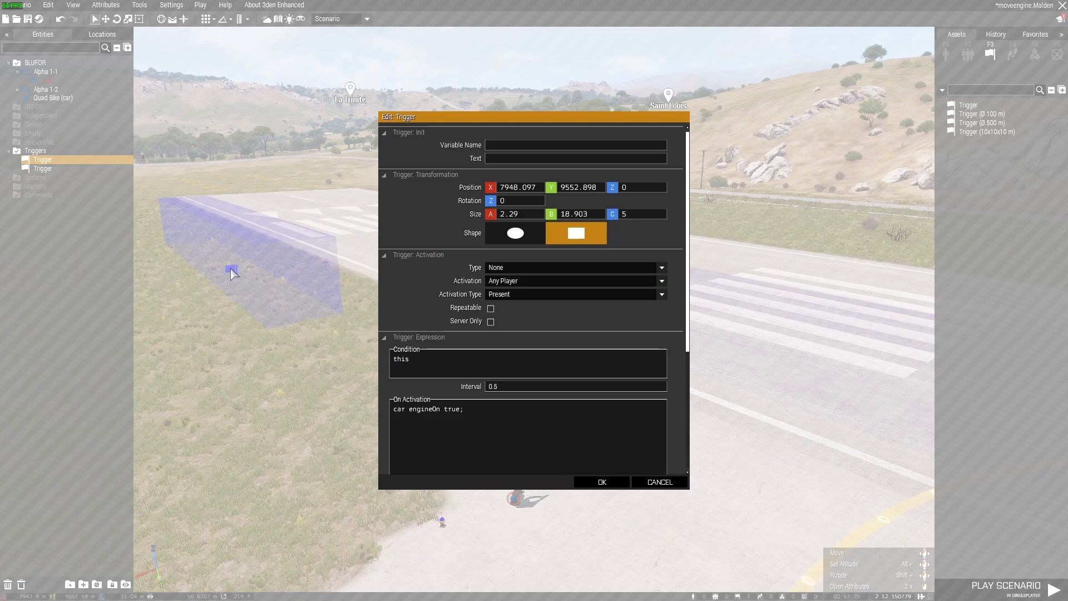
left_click(660, 482)
Examine the positions of the runway-edge trigger and the grass trigger relative to the soldier and the quad bike.
key("w")
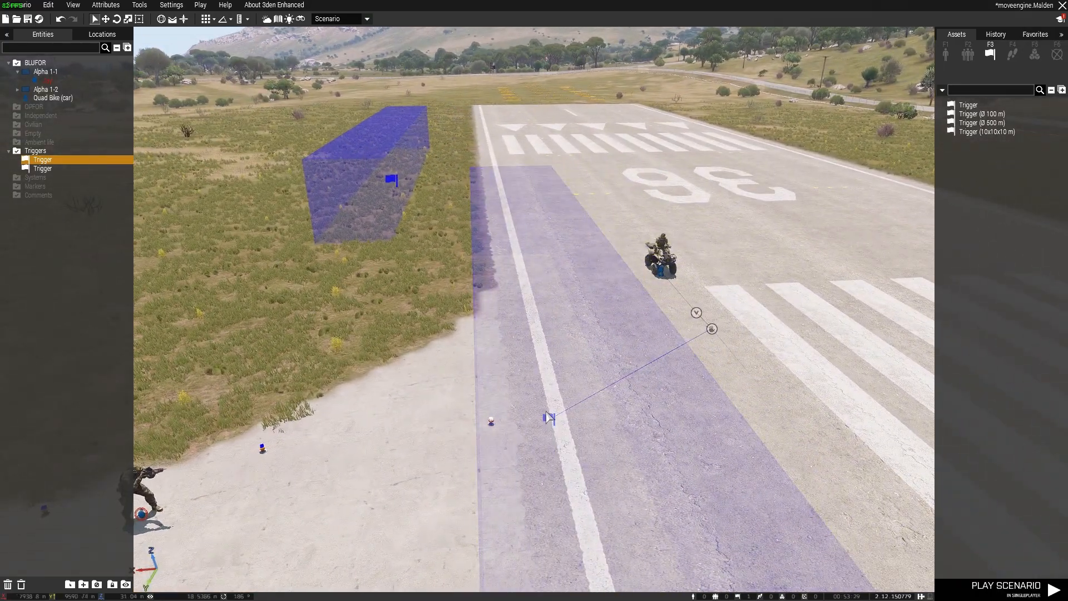
left_click(546, 417)
key("a")
right_click_drag(547, 417, 532, 462)
key("z")
key("w")
key("s")
key("a")
left_click_drag(376, 427, 543, 337)
key("d")
right_click_drag(618, 375, 594, 371)
key("s")
key("q")
left_click(480, 196)
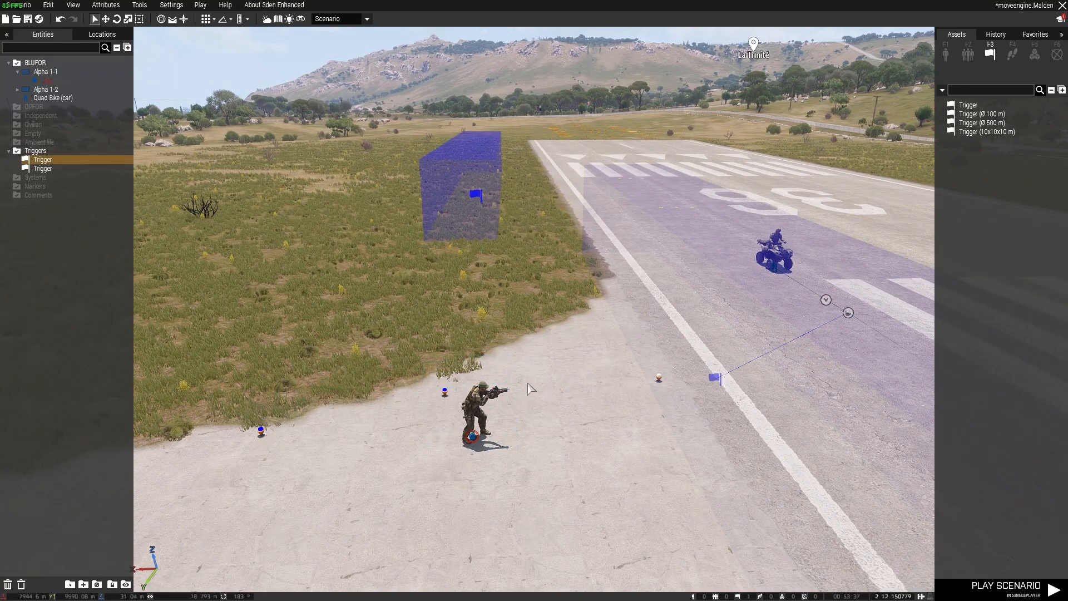
left_click(565, 451)
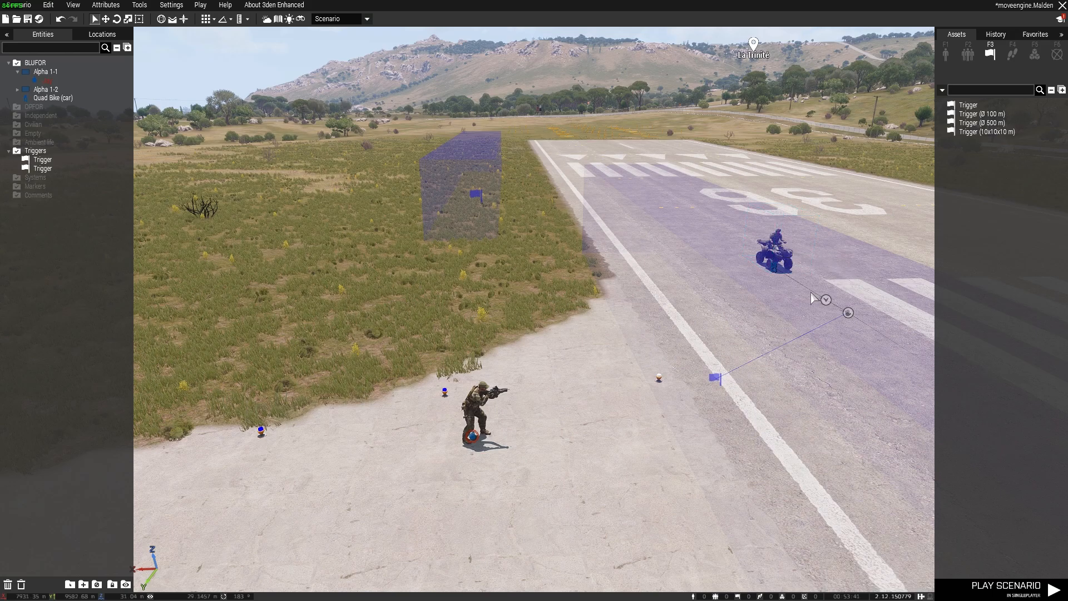
Select the Hold waypoint and examine its connection to the runway-edge trigger and the quad bike's route.
left_click(847, 313)
right_click_drag(598, 452, 645, 462)
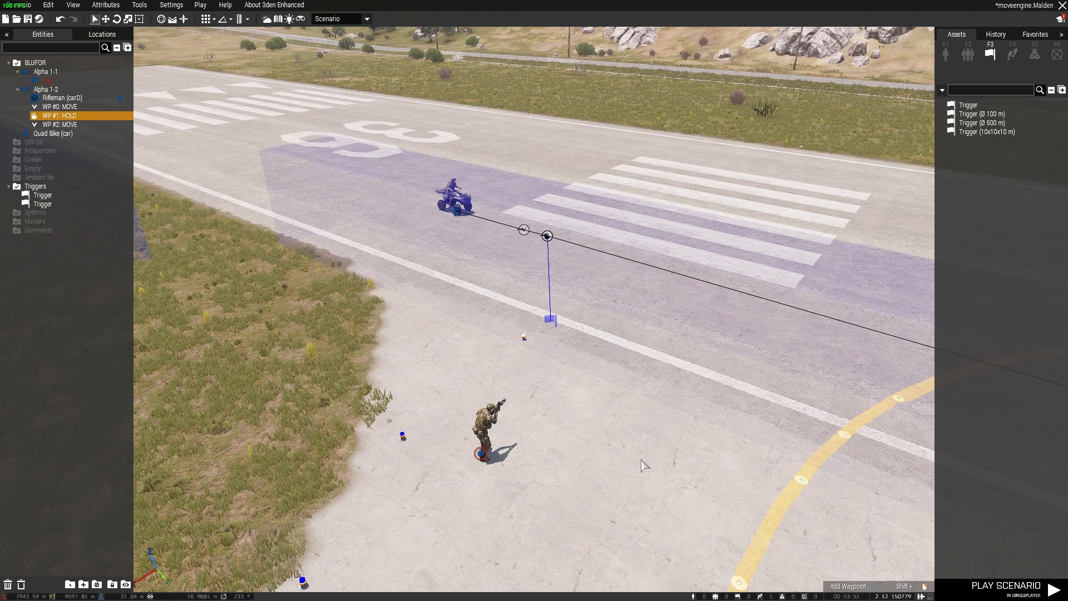
key("z")
right_click_drag(639, 465, 632, 450)
key("w")
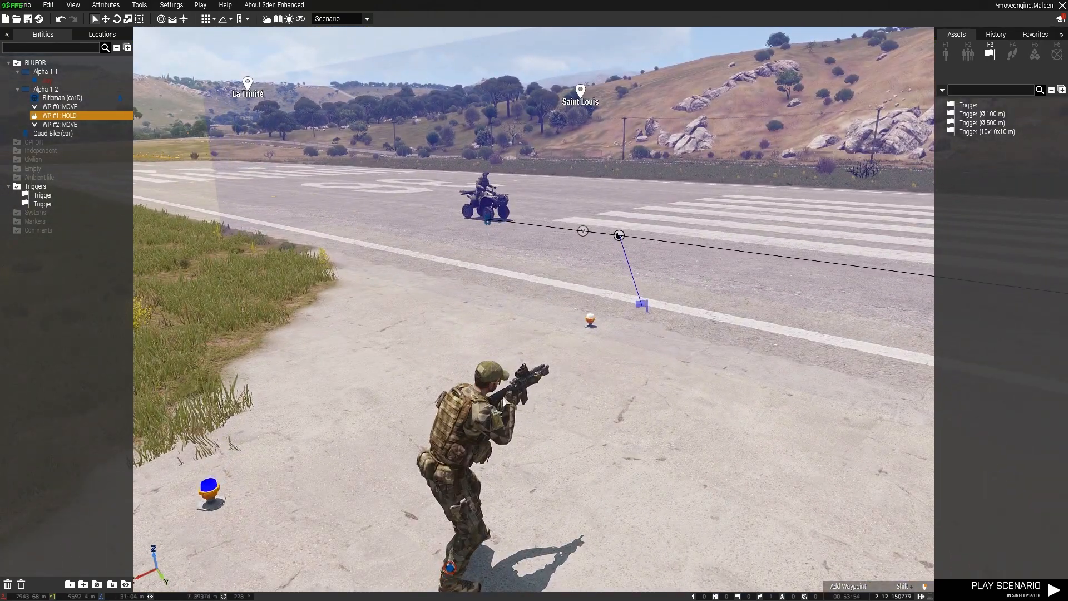
right_click_drag(400, 356, 349, 345)
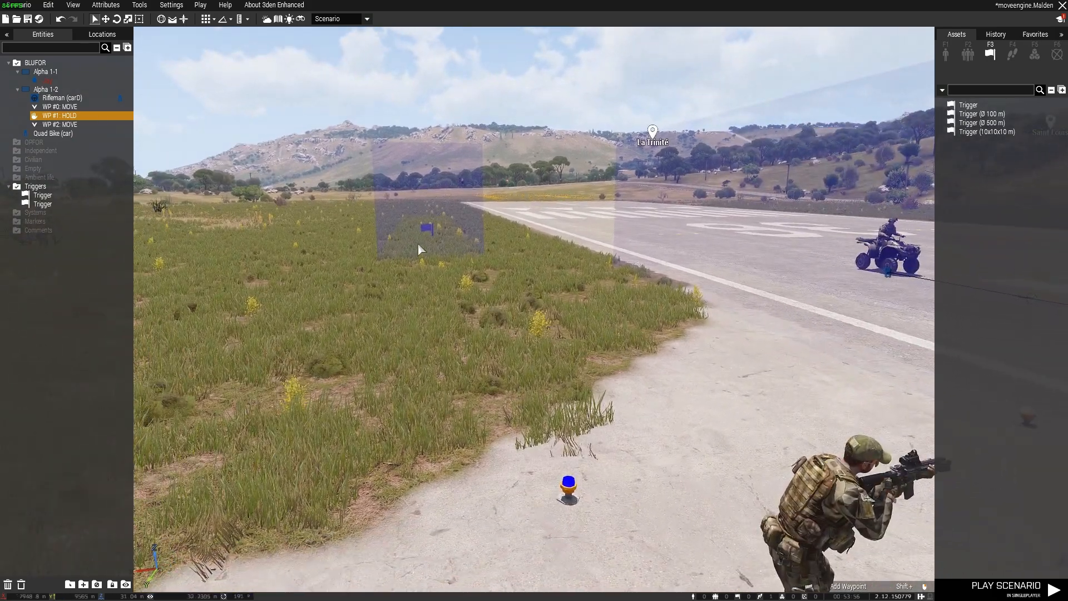
Review the grass trigger's activation settings and On Activation code, closing its attributes without changes.
left_click(426, 229)
right_click_drag(438, 223, 489, 326)
key("d")
key("s")
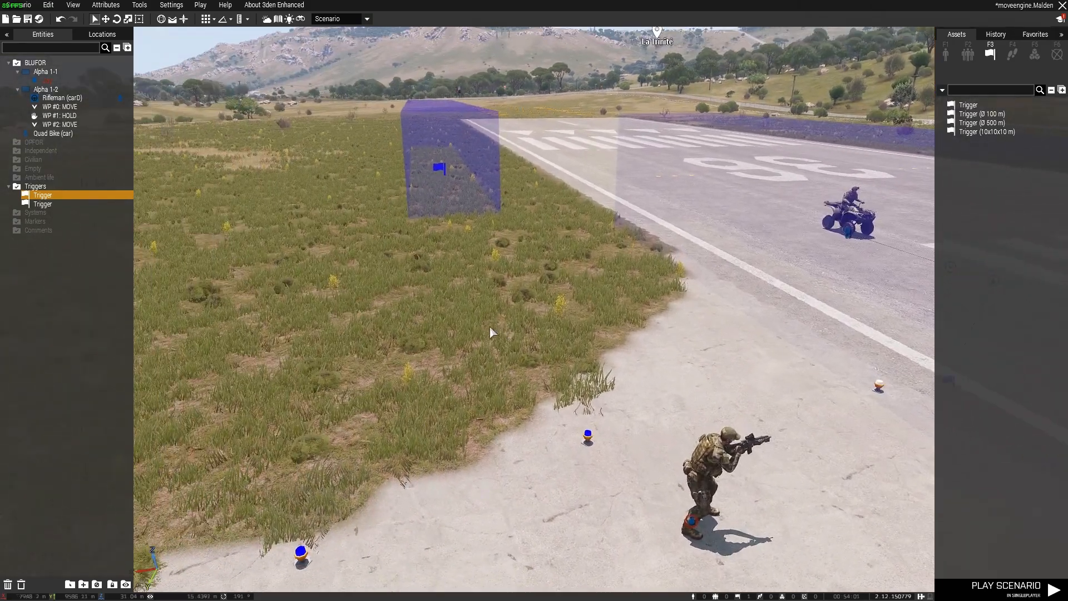
double_click(439, 167)
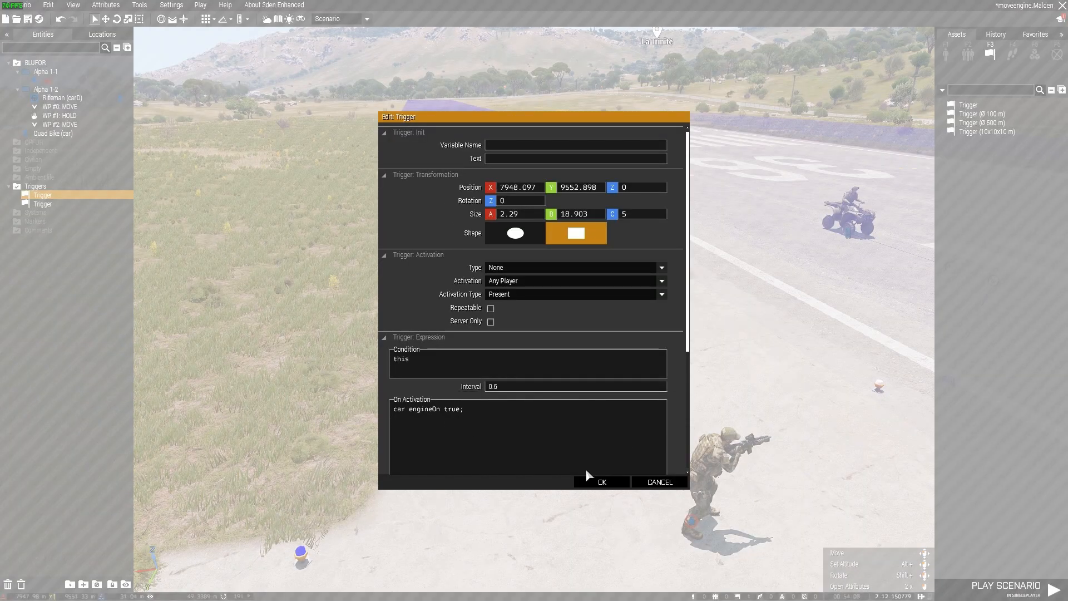
left_click(646, 482)
scroll(652, 490, "down", 5)
right_click_drag(652, 491, 657, 489)
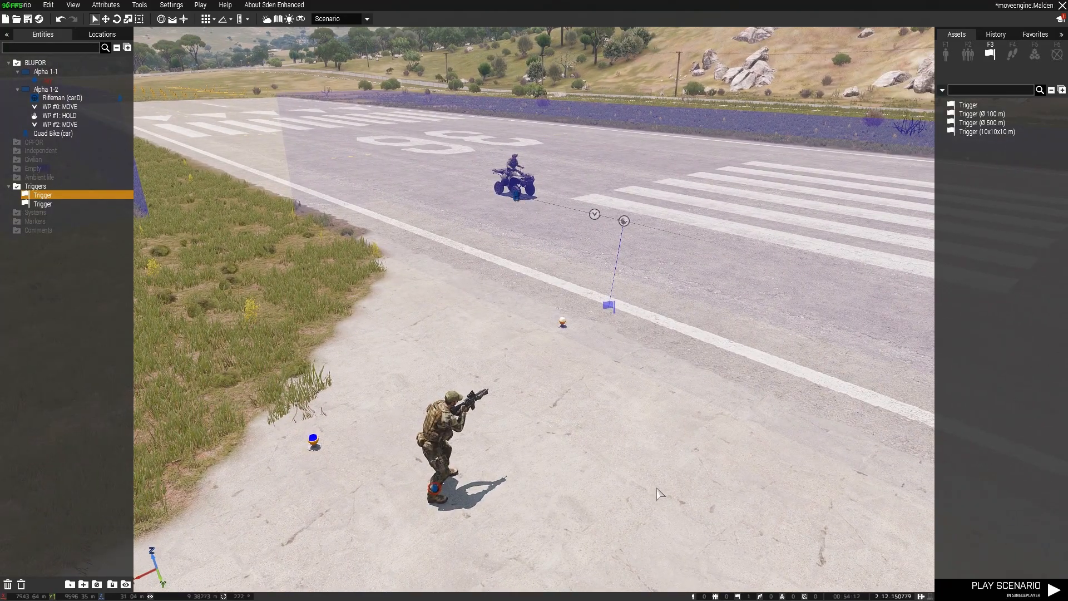
Play the scenario in third-person view and walk the soldier onto the runway to test the quad bike's start and release.
key("ctrl+p")
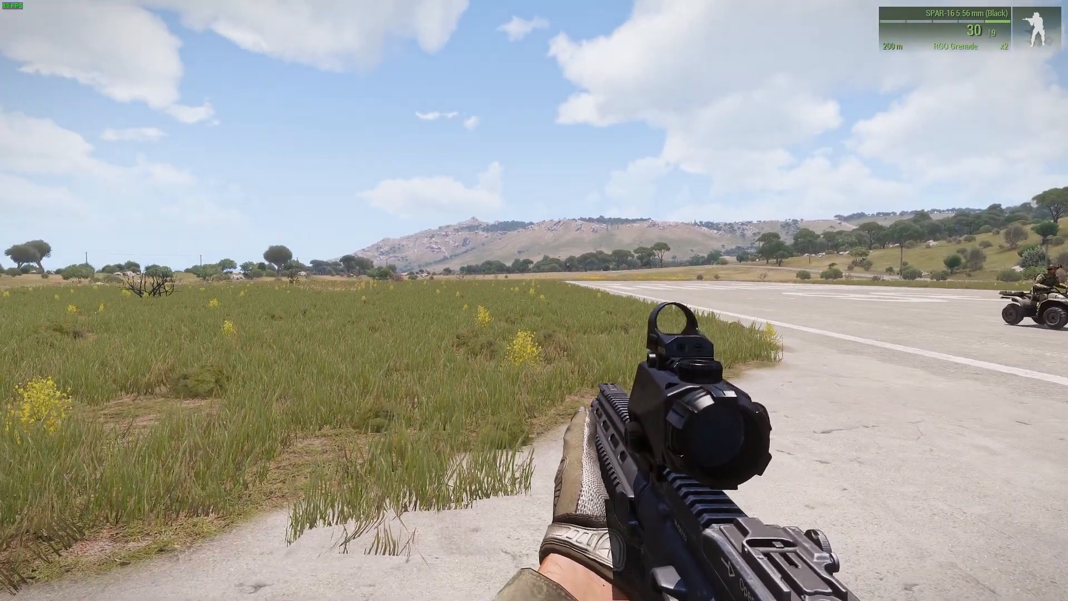
key("KP_Enter")
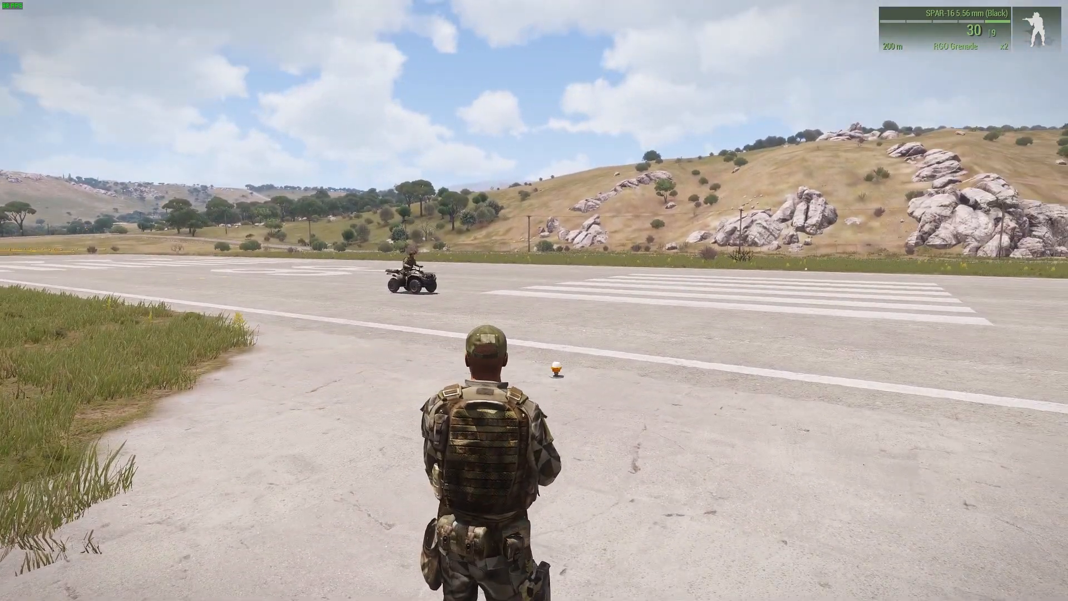
key("KP_Add")
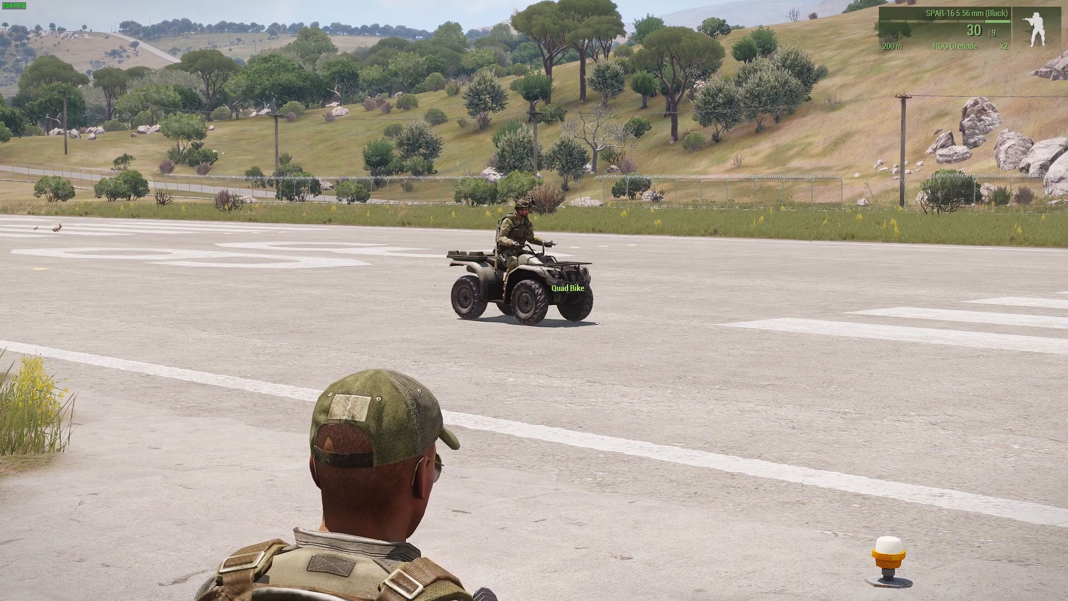
key("d")
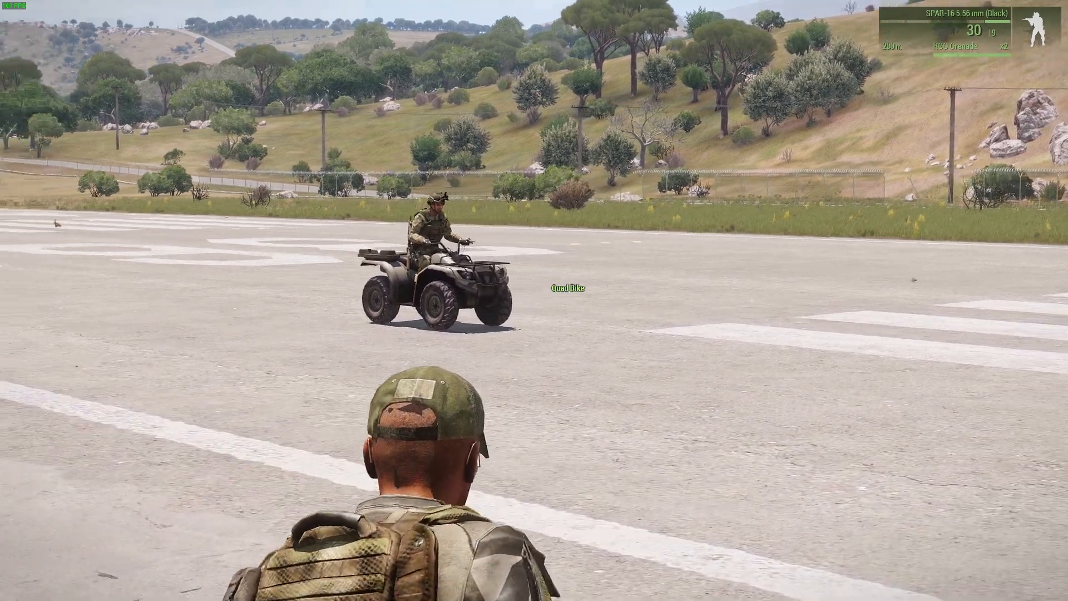
key("KP_Subtract")
key("d")
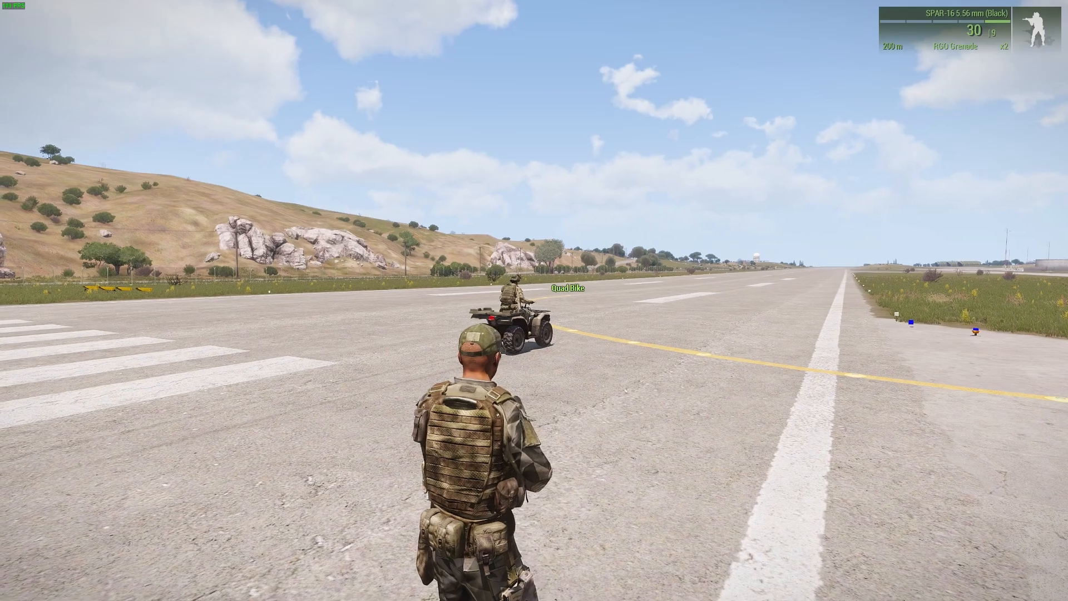
key("a")
key("w")
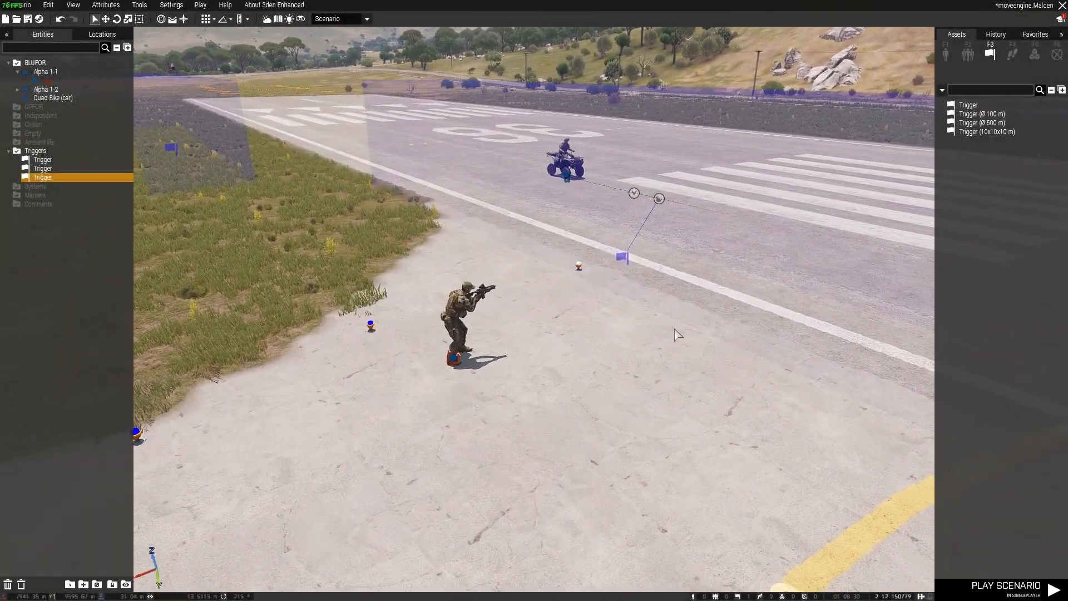
Set the minimum countdown timer value of the runway-edge Skip Waypoint trigger to 0 and accept its attributes.
key("s")
key("a")
key("q")
right_click_drag(680, 331, 602, 354)
key("d")
key("a")
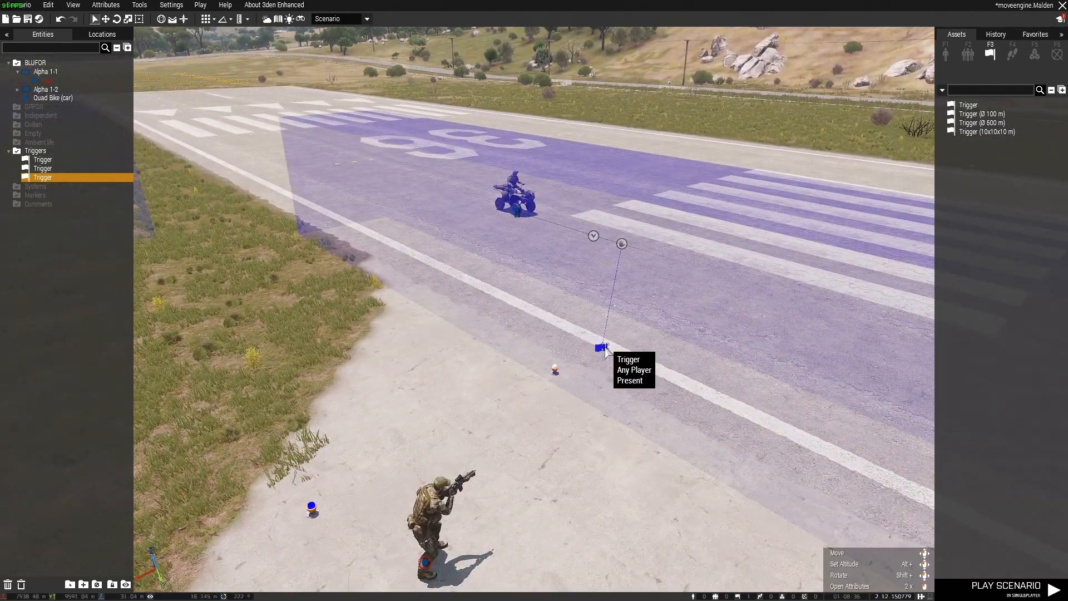
double_click(602, 349)
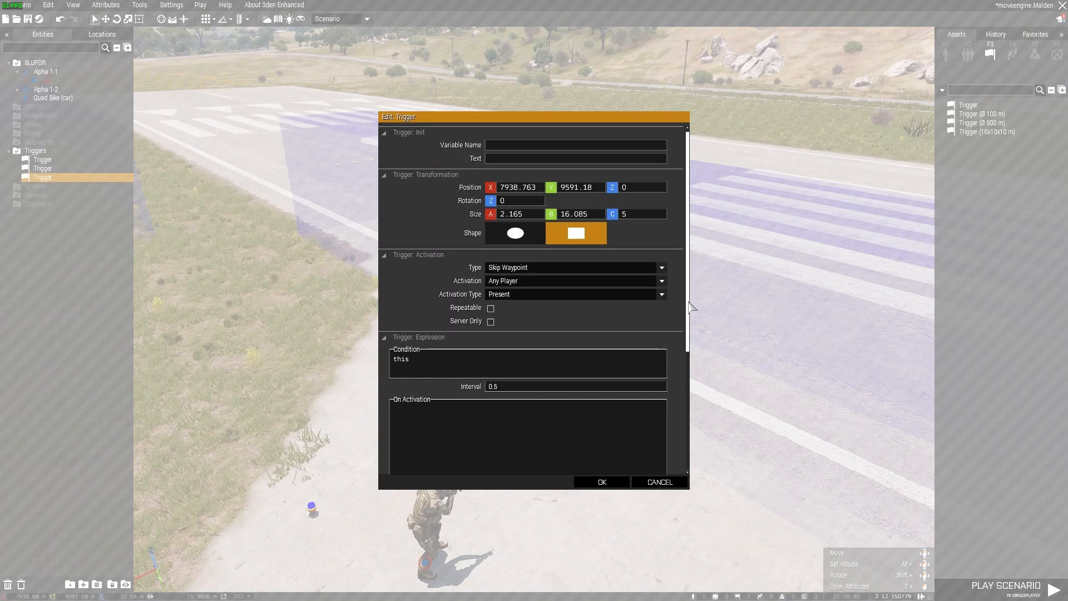
left_click_drag(691, 308, 699, 427)
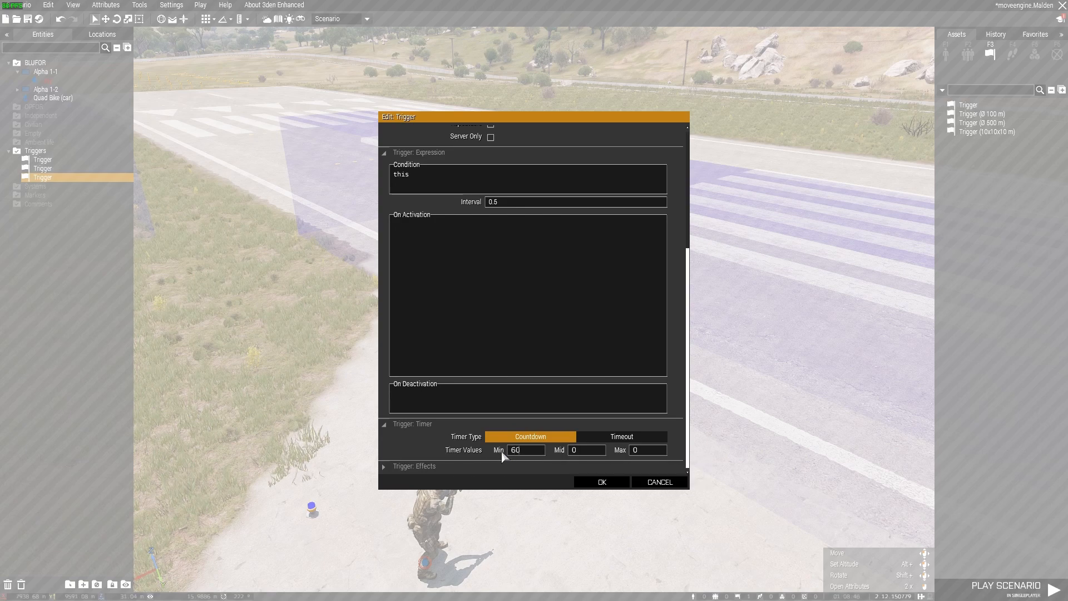
left_click_drag(540, 450, 485, 449)
type("0")
left_click(589, 484)
Review the activation settings and On Activation code of the BLUFOR trigger across the runway, leaving them as they are.
key("d")
mouse_move(589, 486)
right_mouse_down()
mouse_move(579, 483)
mouse_move(600, 473)
right_mouse_up()
key("s")
key("s")
key("a")
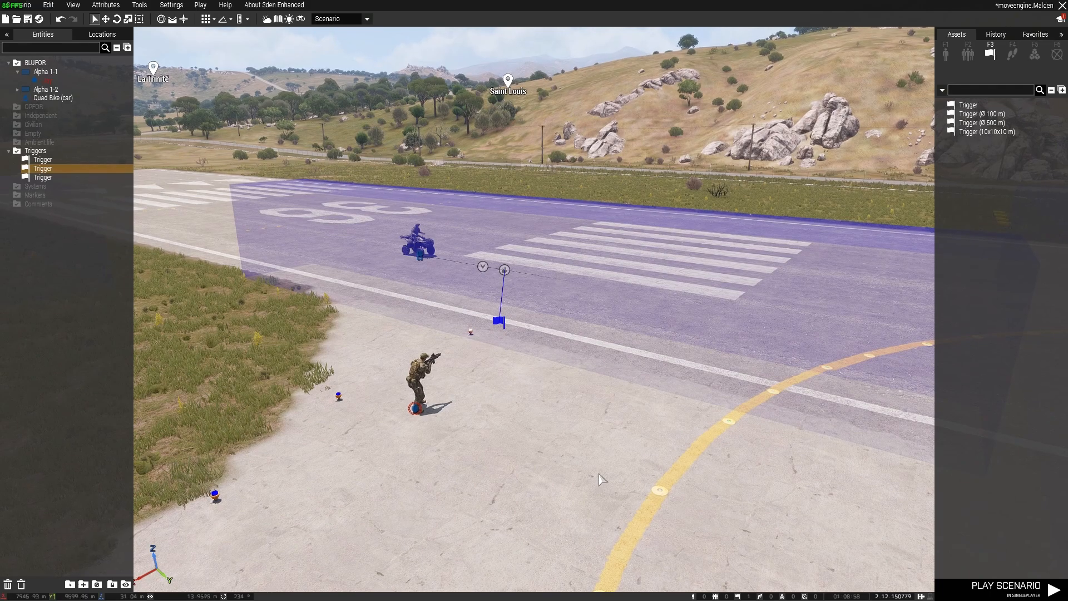
key("d")
right_click_drag(599, 479, 548, 481)
key("q")
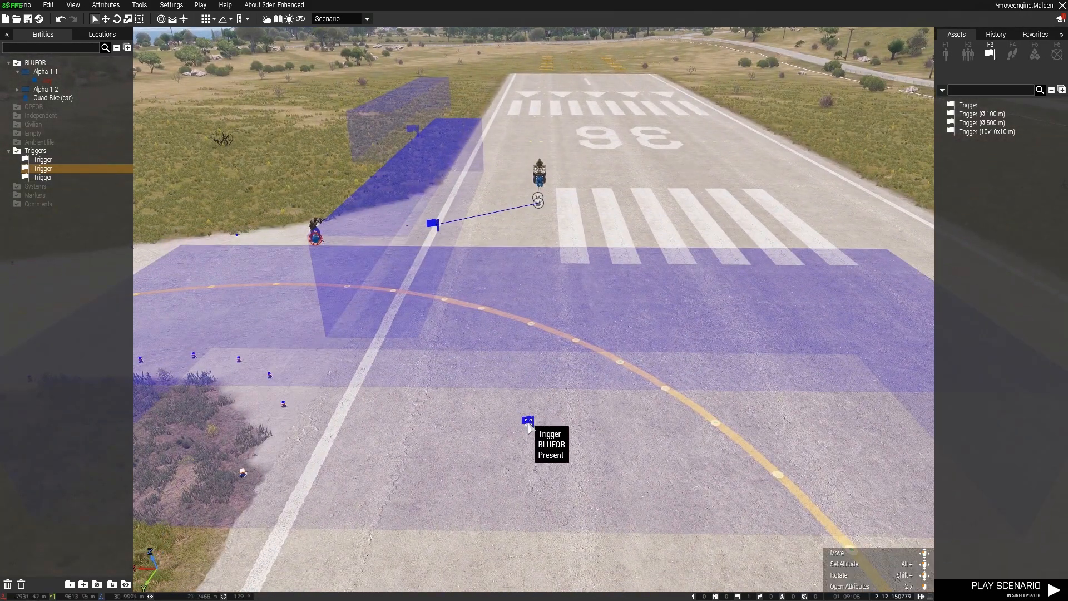
left_click(528, 420)
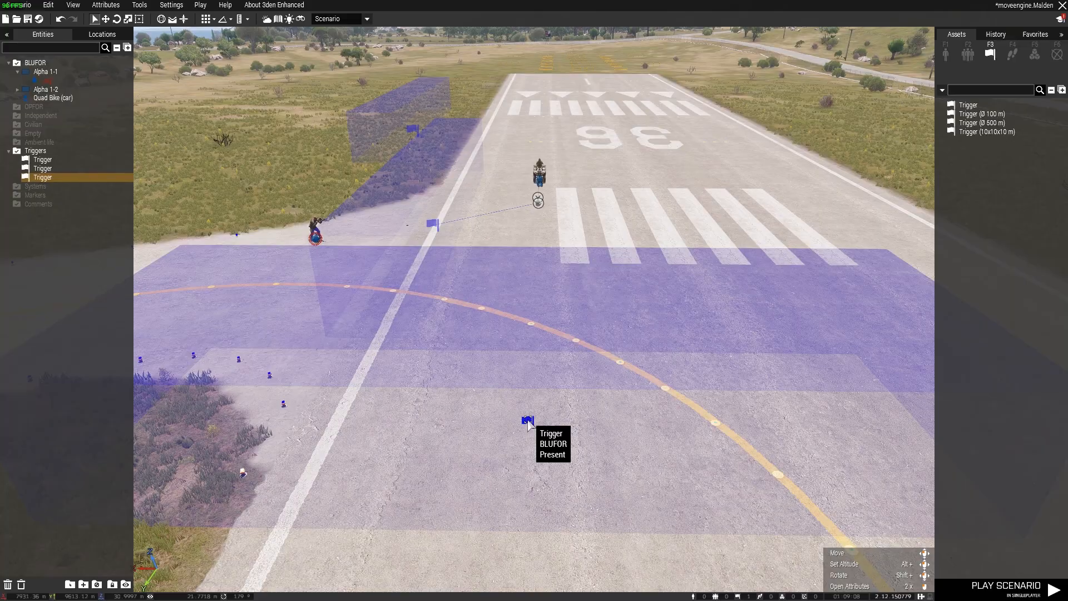
double_click(528, 420)
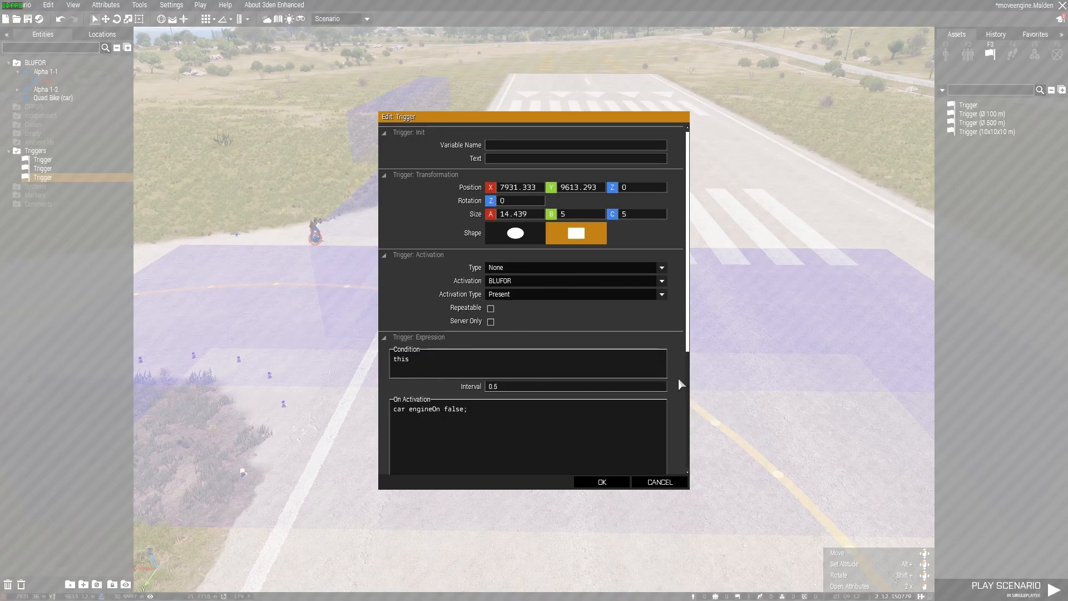
scroll(679, 381, "down", 3)
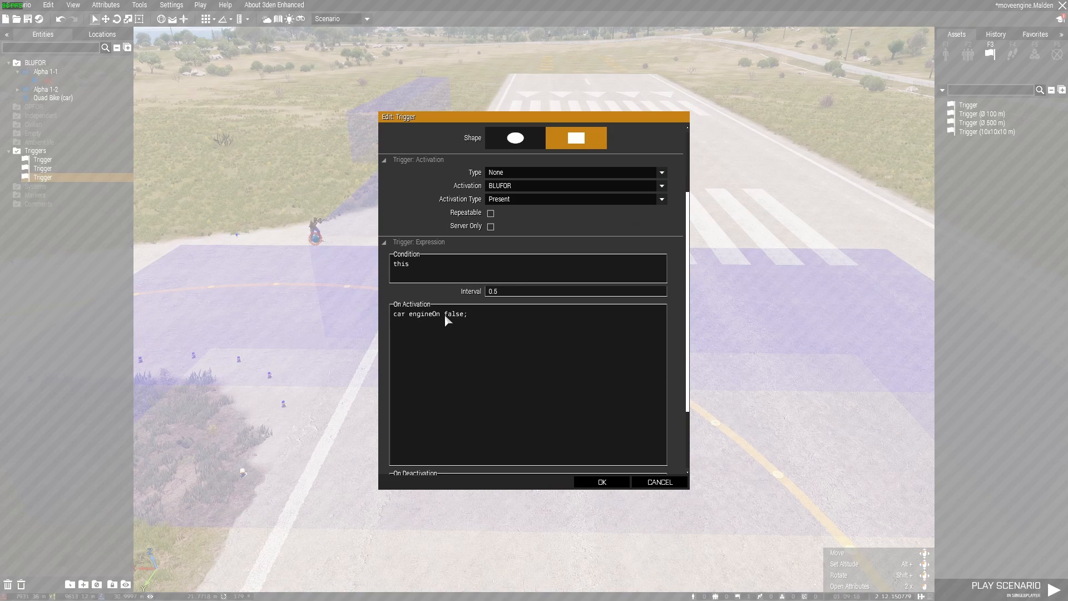
left_click(653, 482)
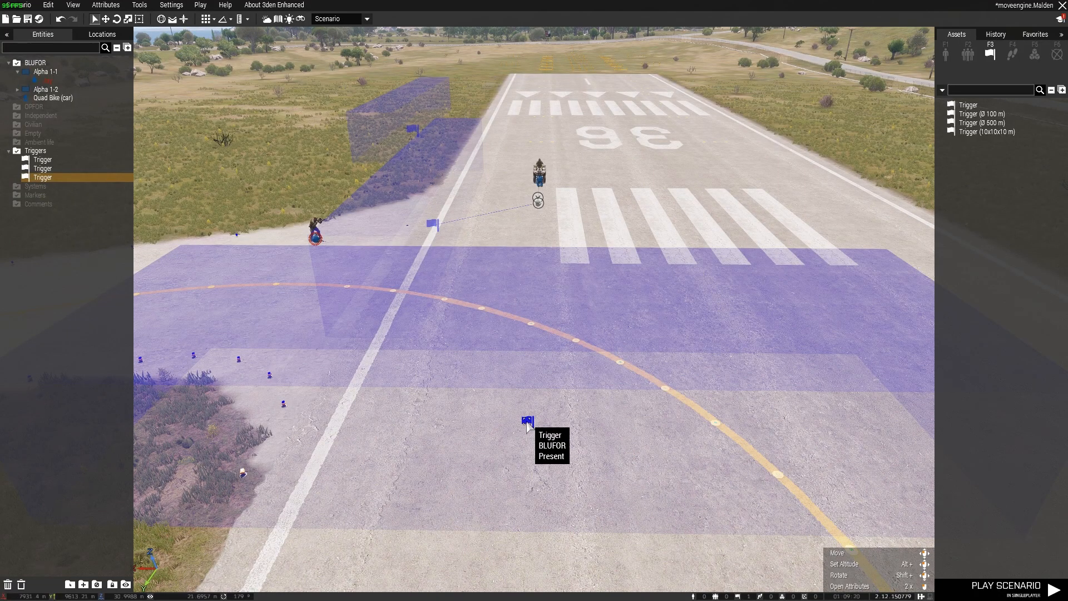
Delete the engine-off BLUFOR trigger across the runway and move the last Move waypoint closer to the quad bike.
key("Delete")
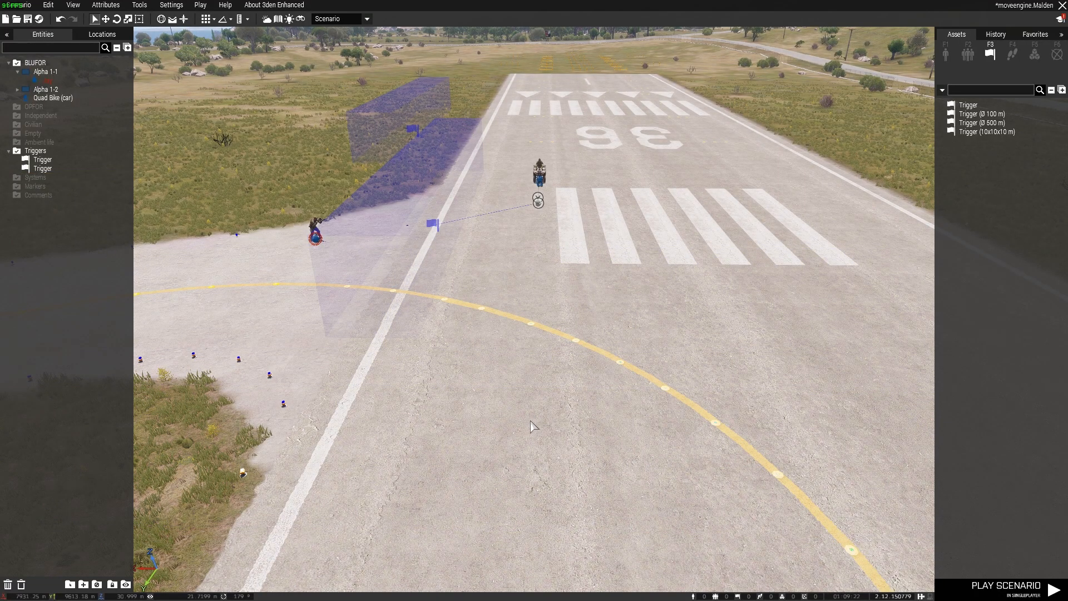
left_click(538, 203)
key("s")
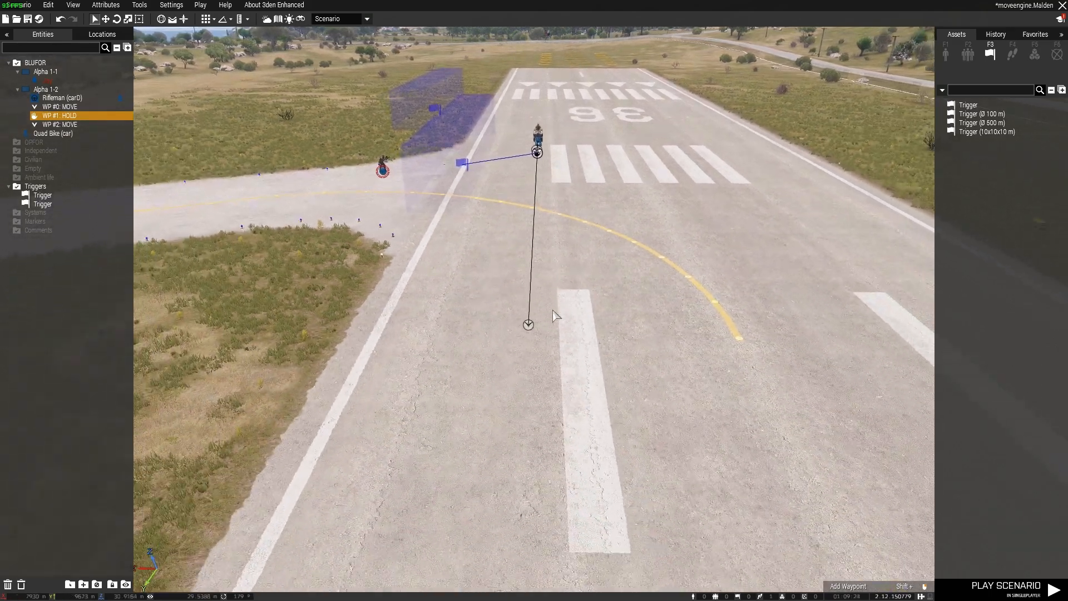
left_click_drag(527, 327, 535, 239)
scroll(523, 306, "up", 2)
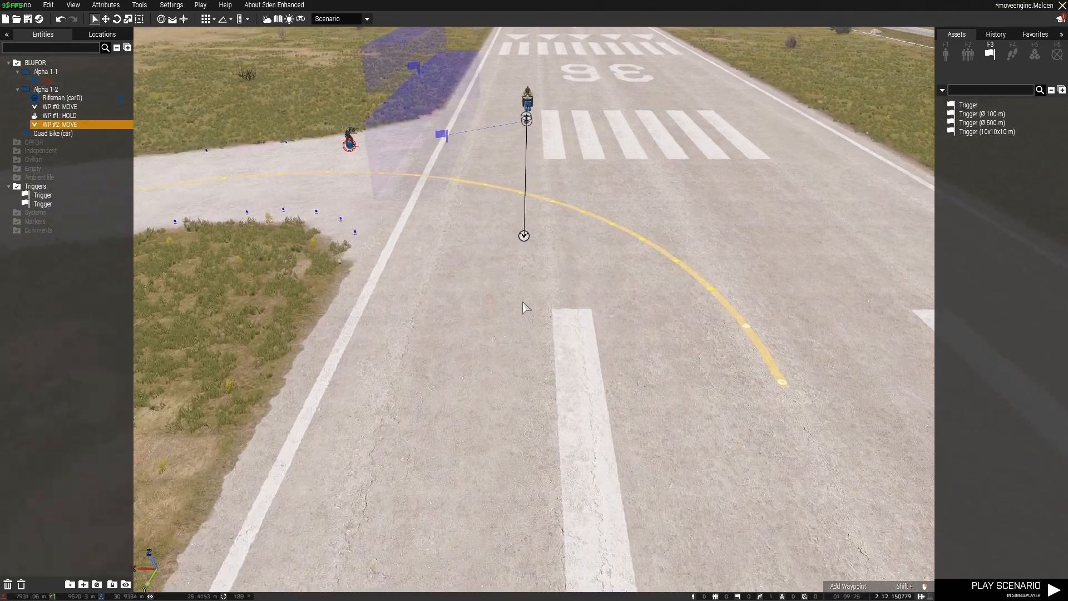
Add another waypoint for Alpha 1-2 on the runway, just beyond its last Move waypoint.
key("w")
key("z")
key("w")
key("a")
right_click_drag(524, 303, 525, 301)
key("d")
key("q")
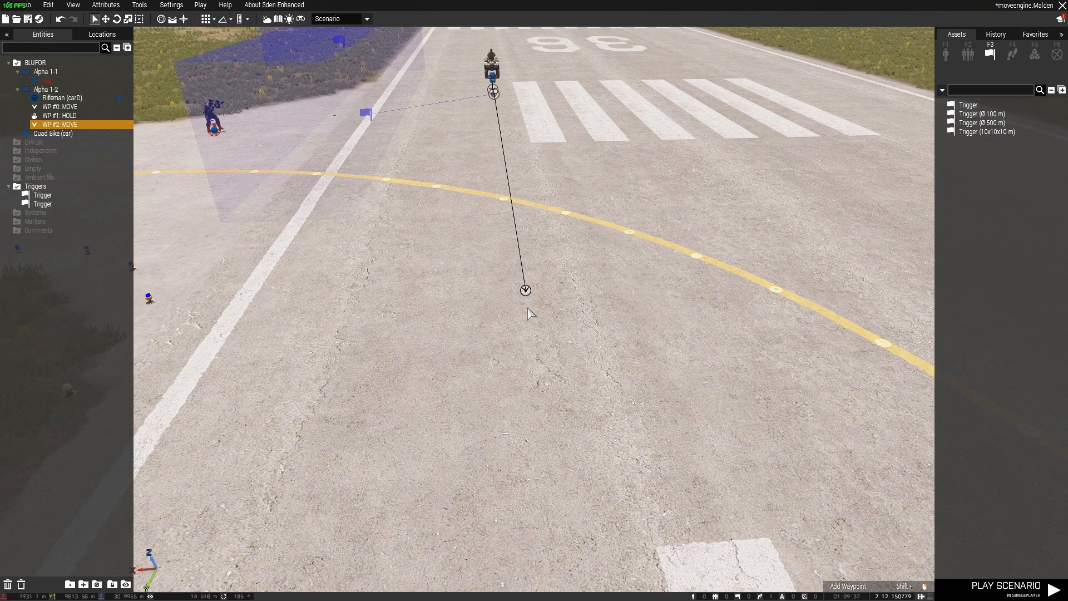
left_click(529, 306, "shift")
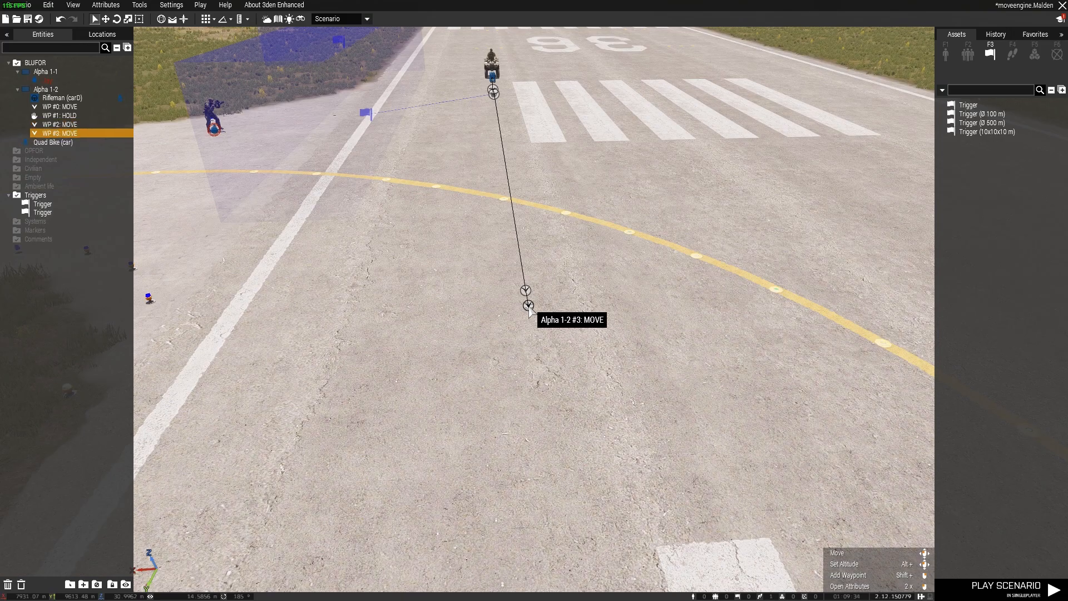
Change the type of the newest Alpha 1-2 waypoint to Get Out and accept its attributes.
double_click(529, 306)
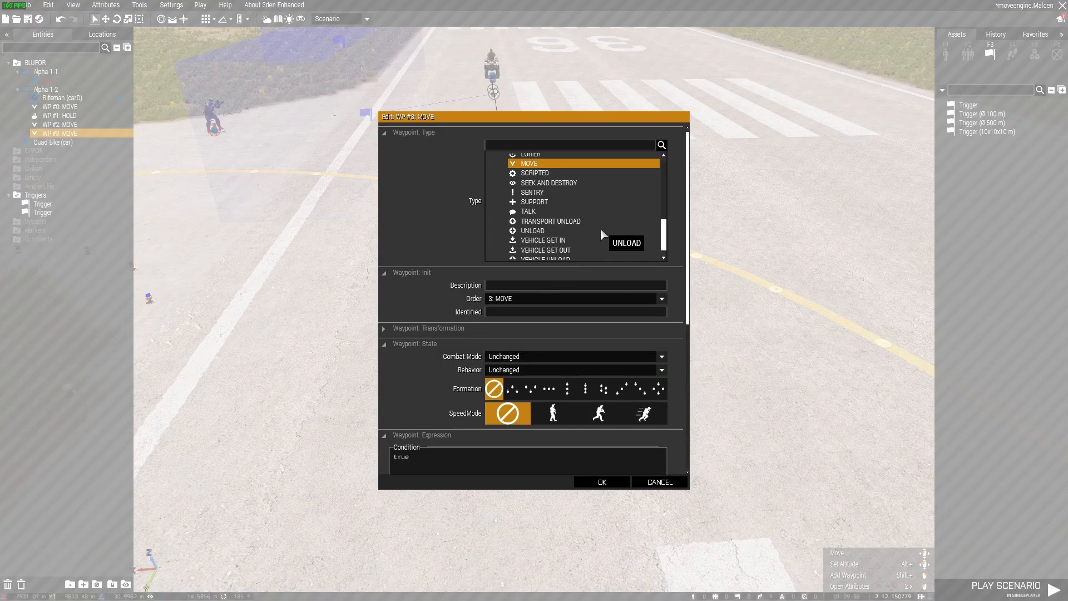
scroll(599, 225, "up", 5)
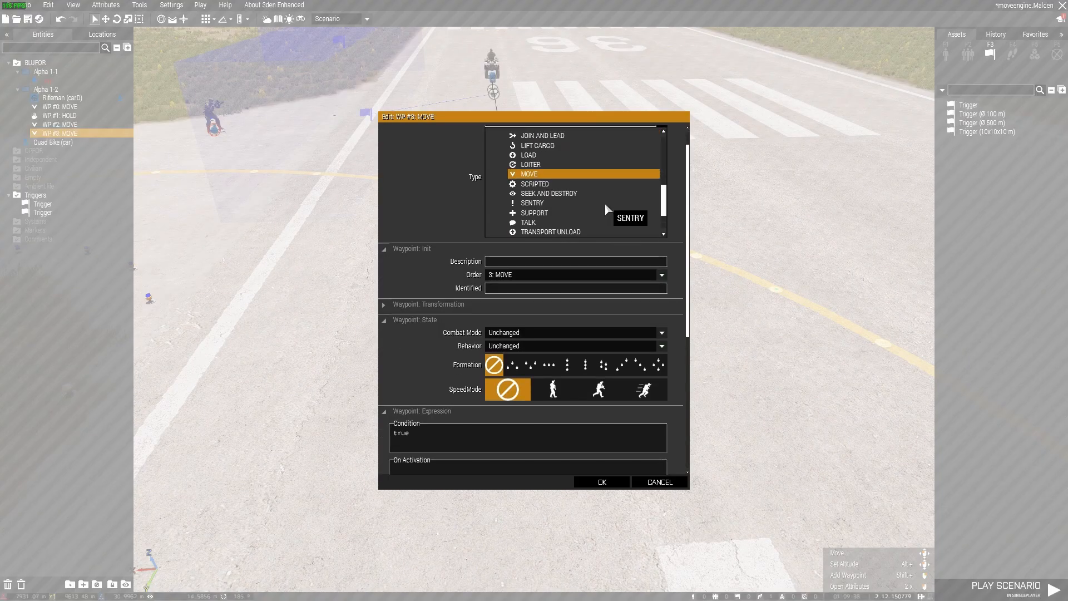
scroll(606, 197, "up", 2)
left_click(538, 158)
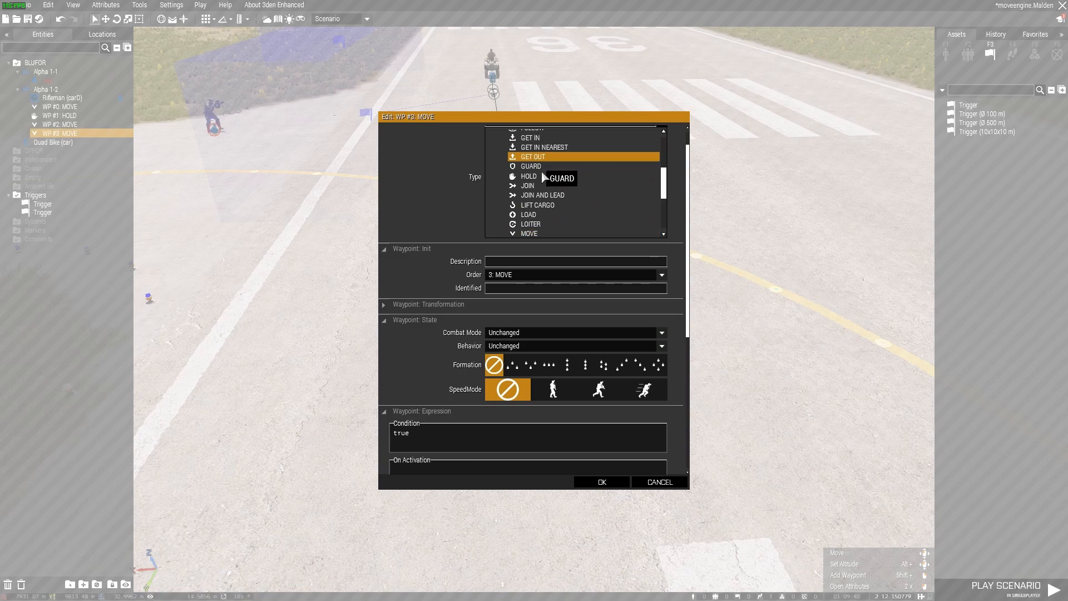
left_click(605, 483)
Move the Get Out waypoint right next to the preceding Move waypoint.
key("a")
right_click_drag(605, 484, 623, 475)
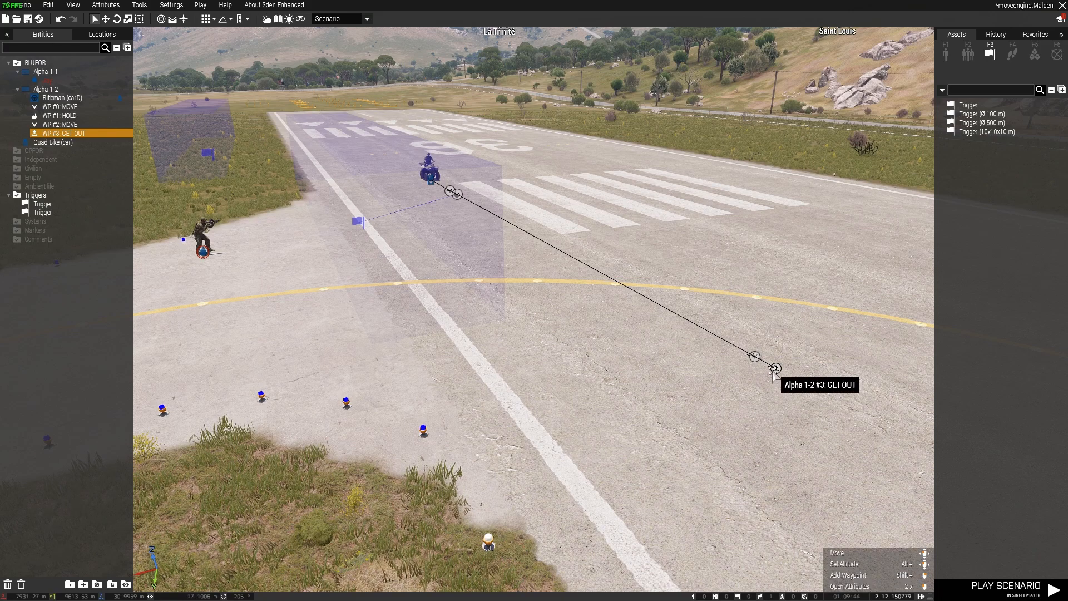
left_click_drag(775, 368, 736, 363)
left_click(687, 413)
Play the scenario and walk the soldier towards the runway to test the driver getting out of the quad bike.
key("a")
mouse_move(687, 413)
right_mouse_down()
mouse_move(747, 412)
mouse_move(704, 418)
right_mouse_up()
key("d")
key("s")
key("q")
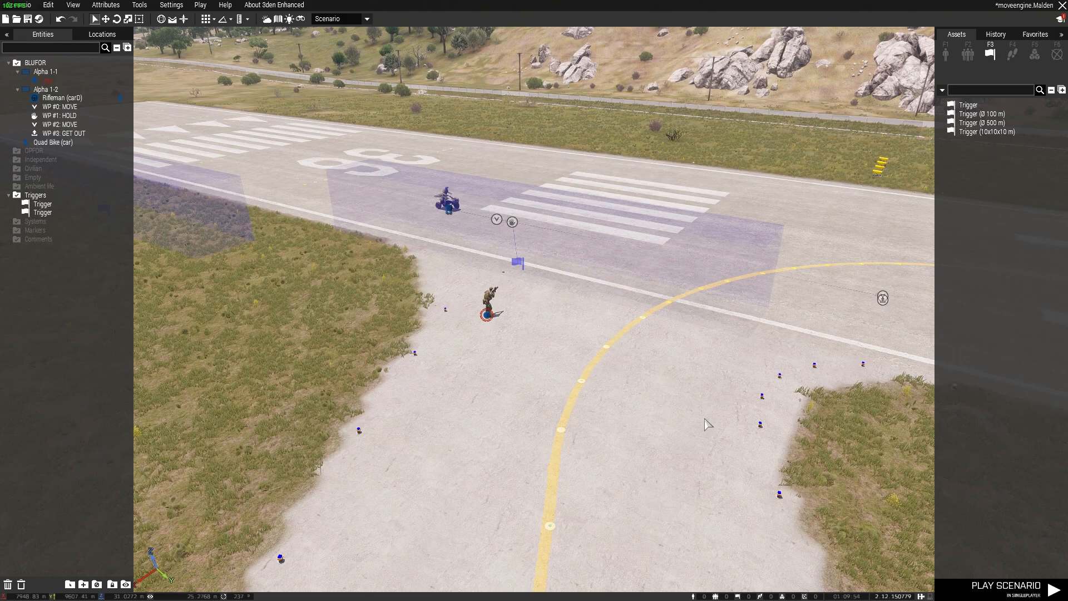
key("ctrl+p")
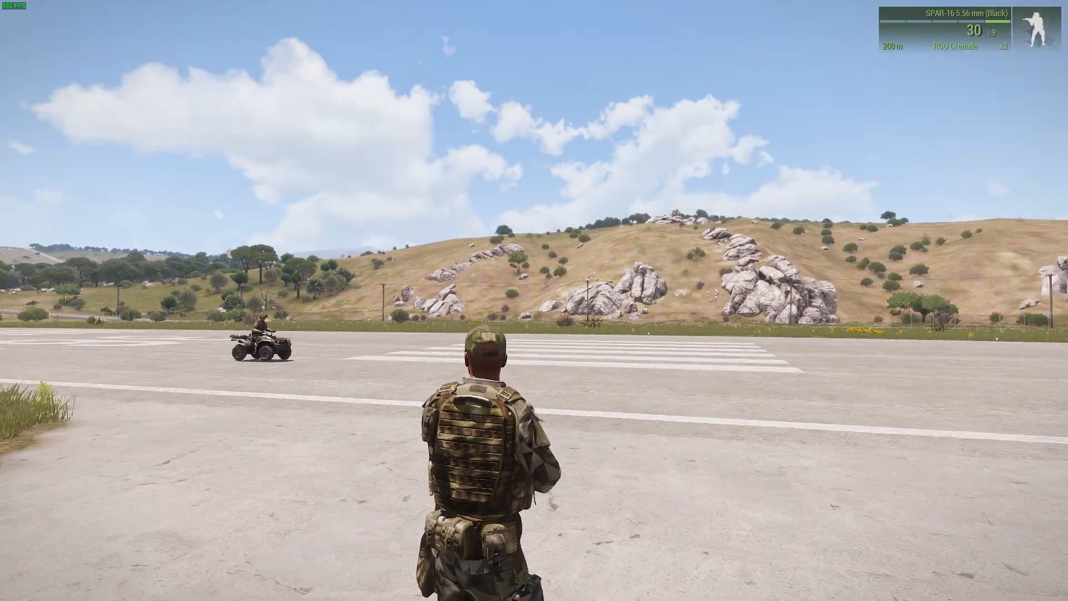
key("w")
key("d")
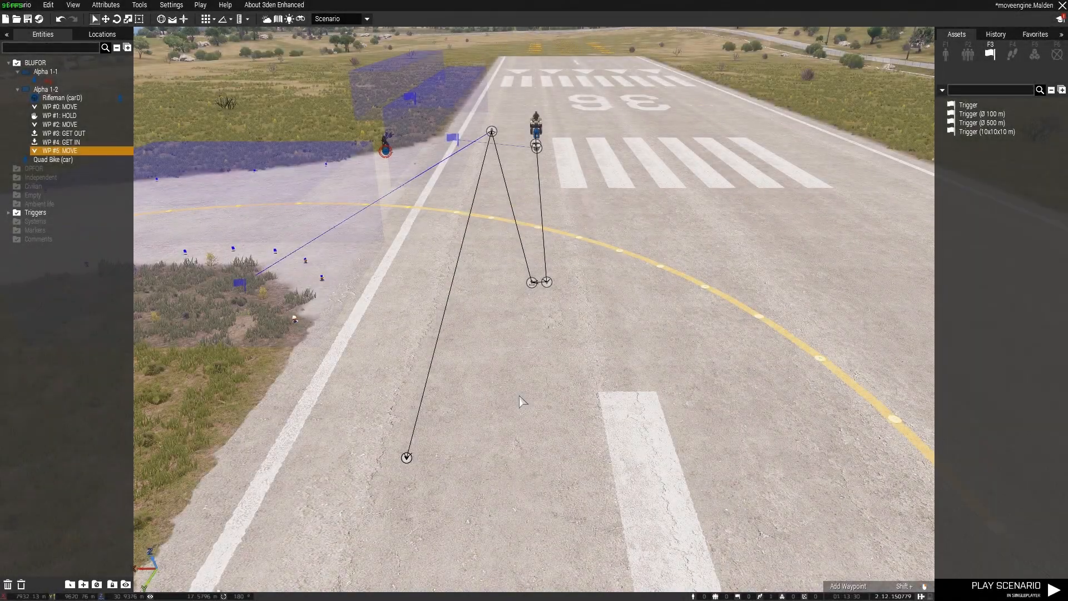
Examine the order of Alpha 1-2's Move, Get Out and Get In waypoints between the runway and the quad bike.
key("a")
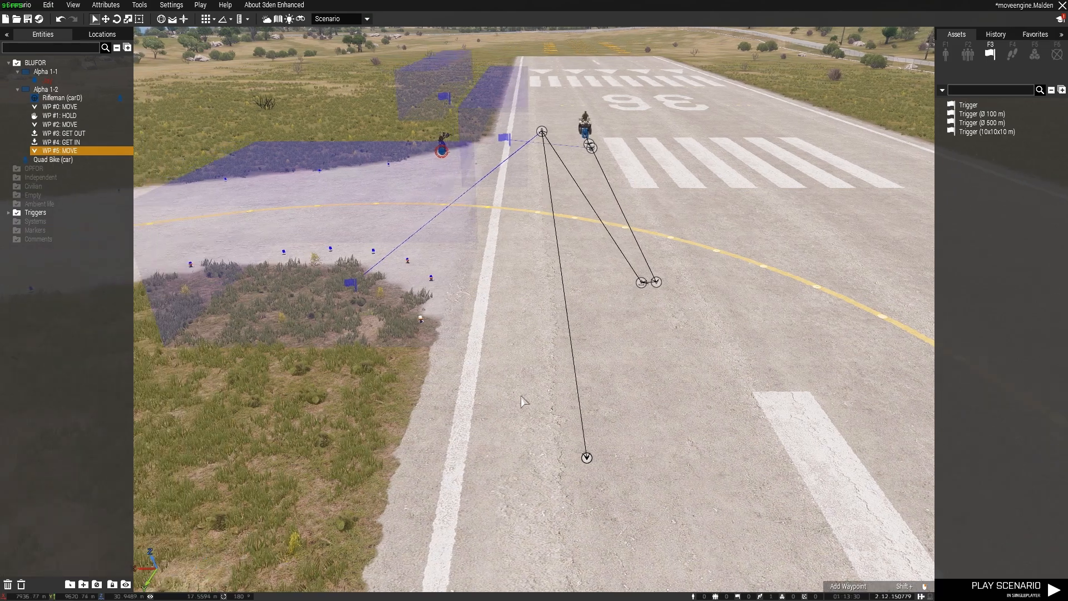
key("d")
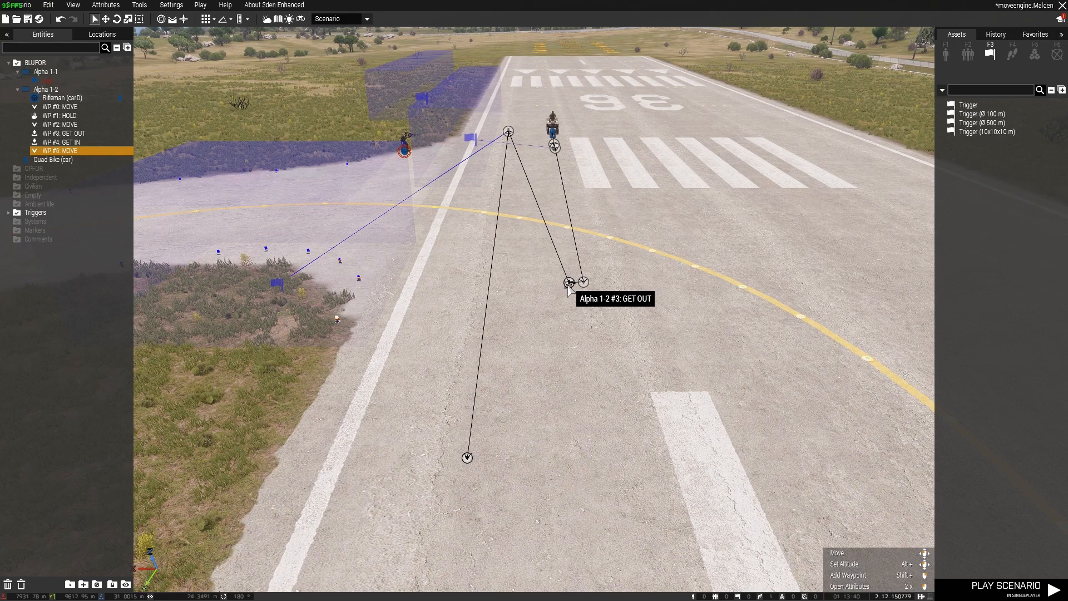
scroll(568, 285, "down", 2)
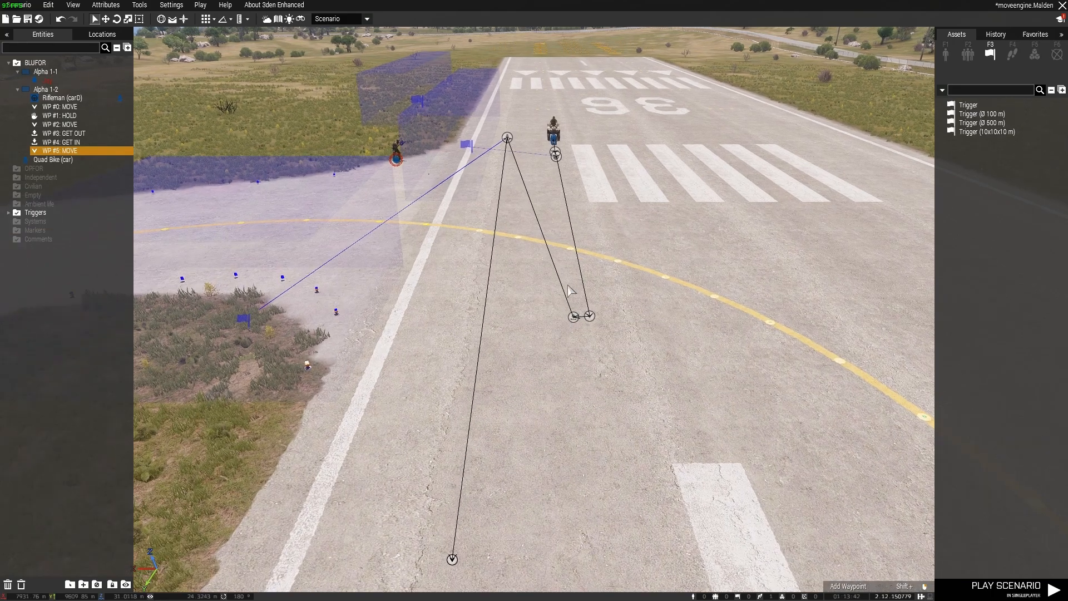
left_click(574, 318)
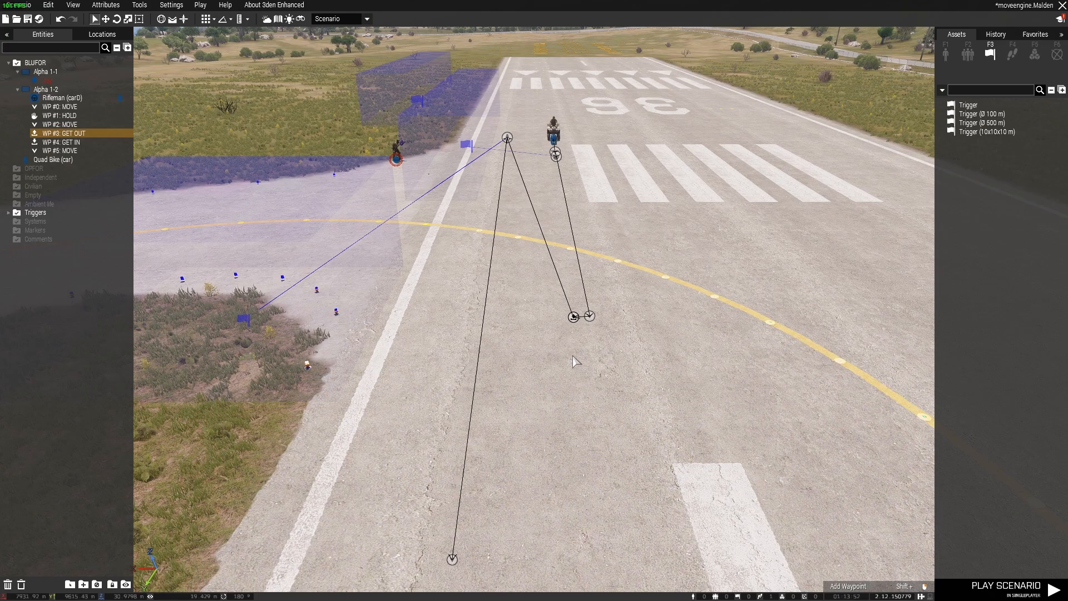
left_click(589, 316)
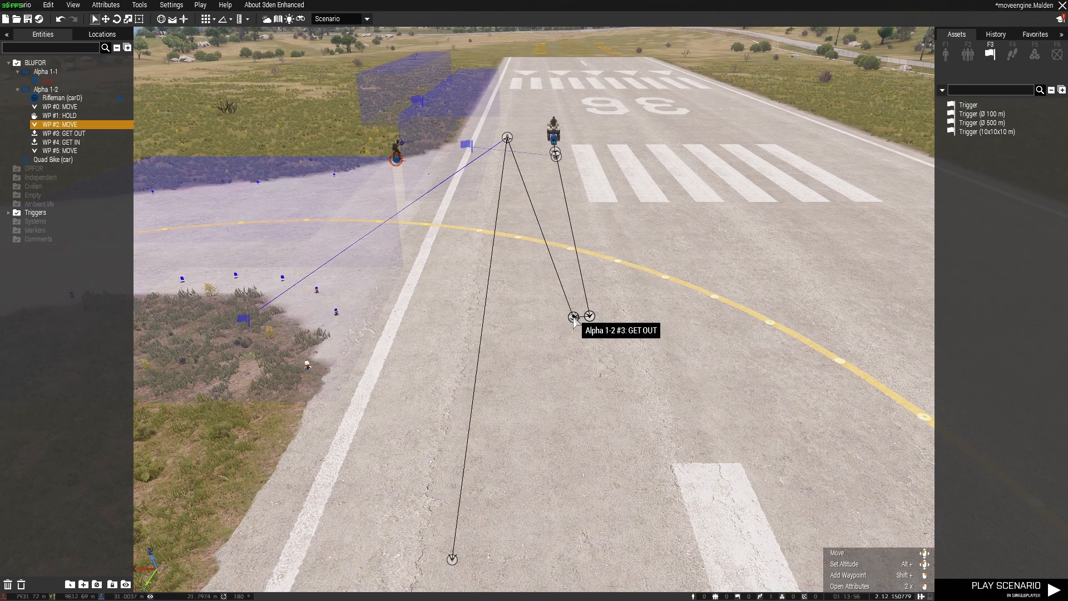
left_click(573, 317)
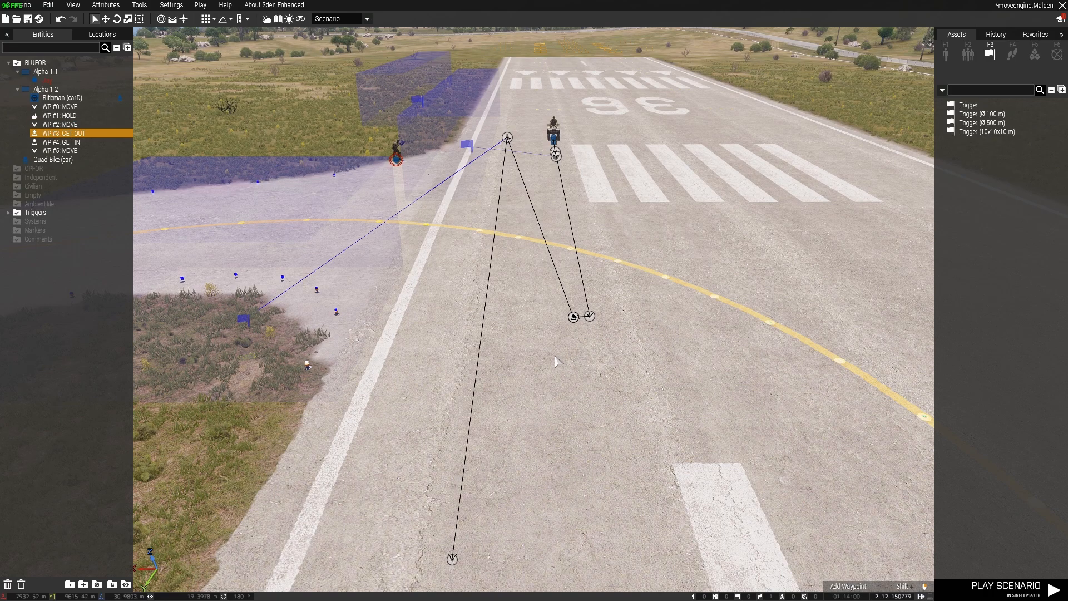
key("w")
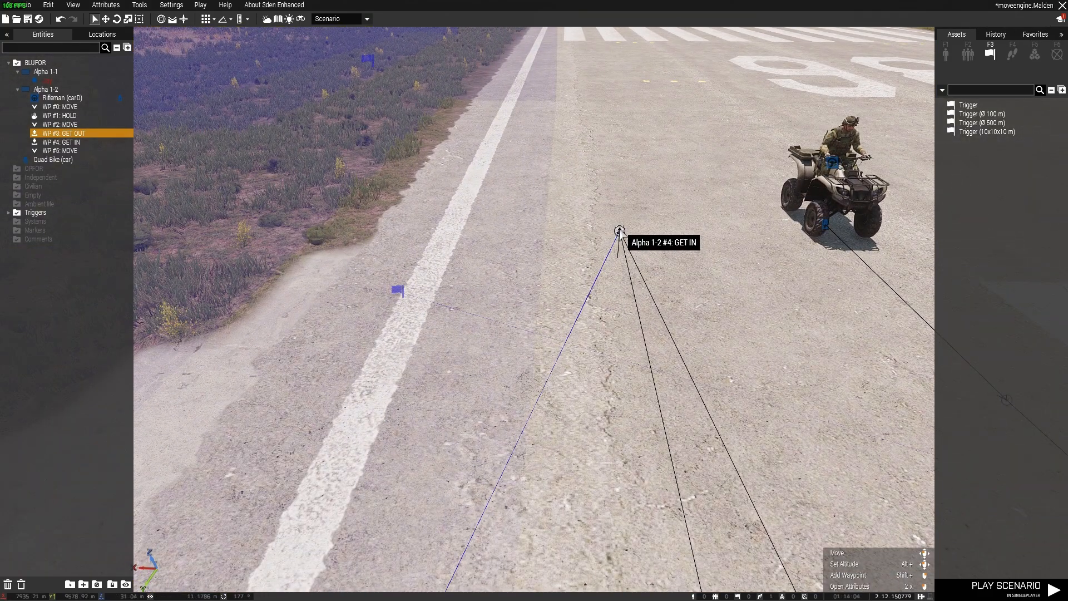
left_click(620, 233)
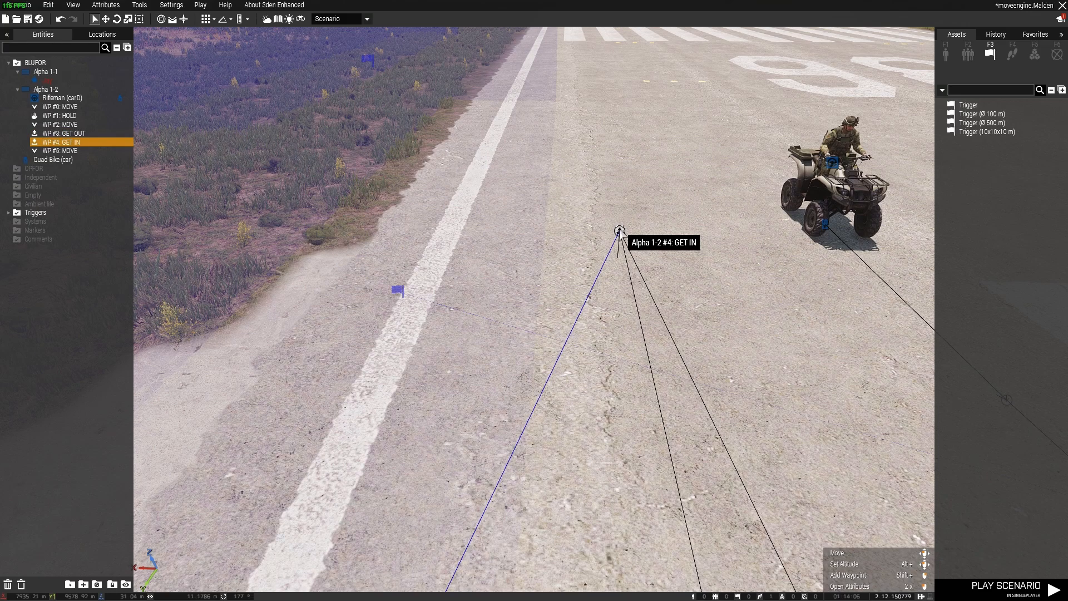
key("w")
right_click_drag(645, 243, 664, 245)
key("a")
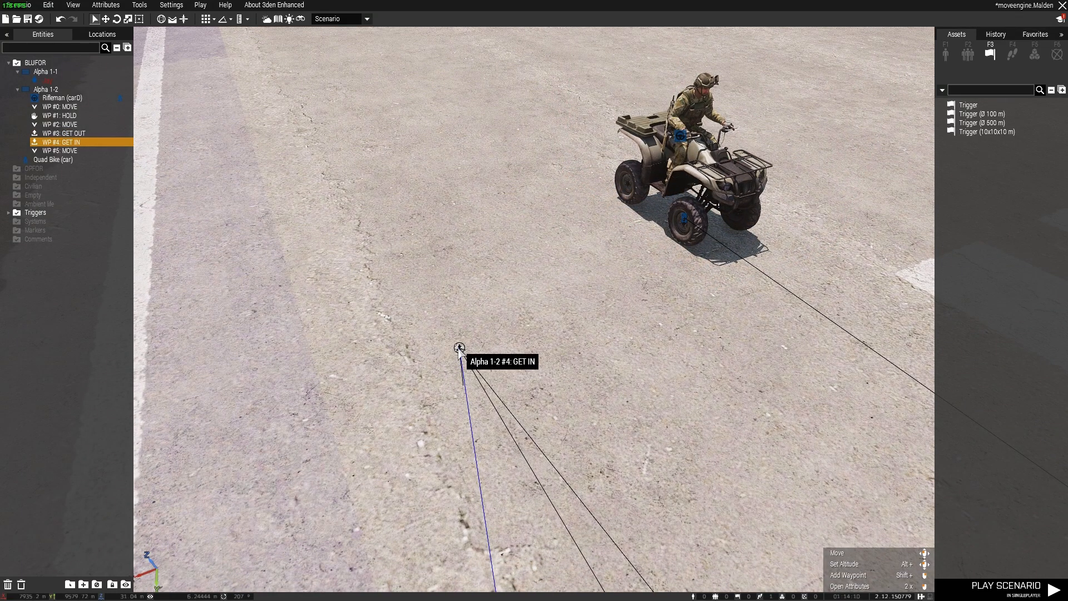
Move the final Move waypoint slightly farther along the runway, away from the quad bike.
key("a")
mouse_move(459, 348)
right_mouse_down()
mouse_move(590, 361)
mouse_move(612, 350)
mouse_move(474, 365)
mouse_move(448, 340)
right_mouse_up()
key("w")
key("d")
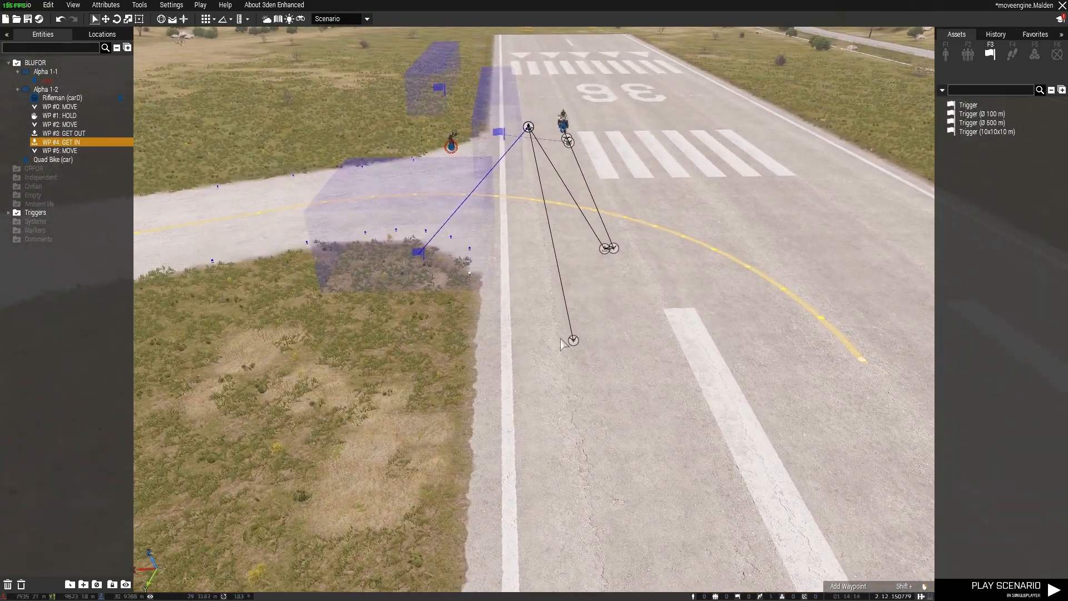
left_click_drag(571, 341, 587, 357)
Move the Get In waypoint from the open runway onto the quad bike.
key("w")
right_click_drag(588, 357, 706, 357)
key("a")
key("z")
key("w")
key("a")
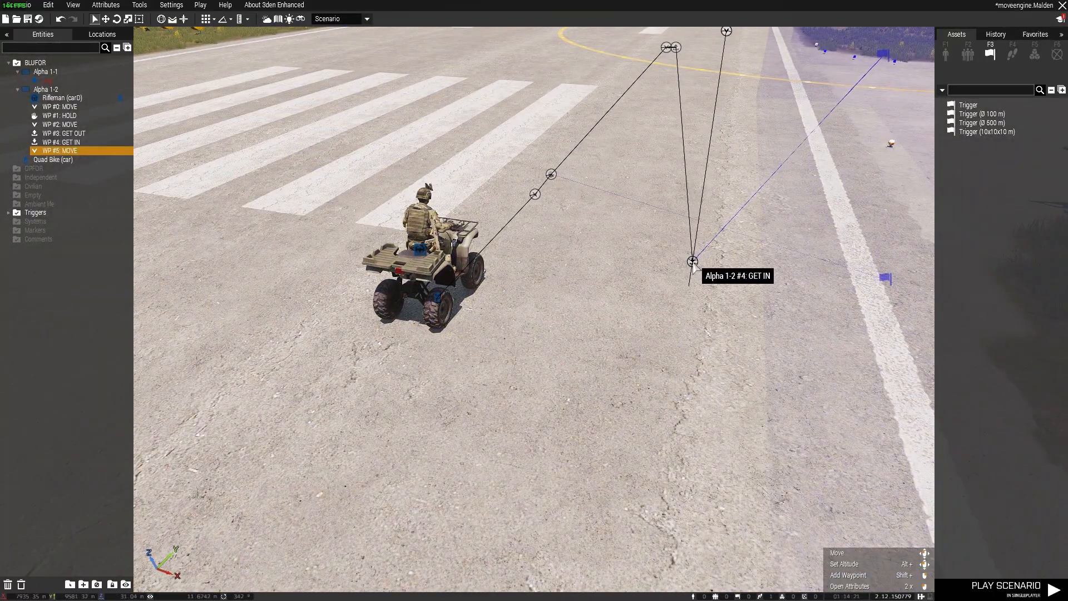
left_click_drag(692, 262, 437, 274)
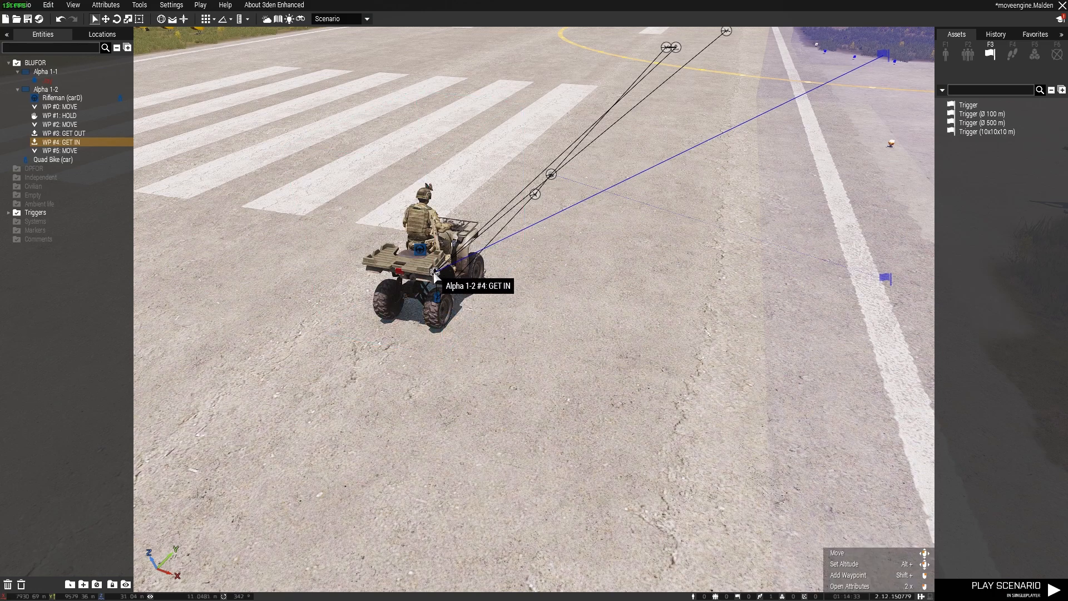
Review the attributes of the BLUFOR trigger linked to the Get In waypoint, keeping its type at None.
key("d")
key("q")
right_click_drag(560, 325, 500, 342)
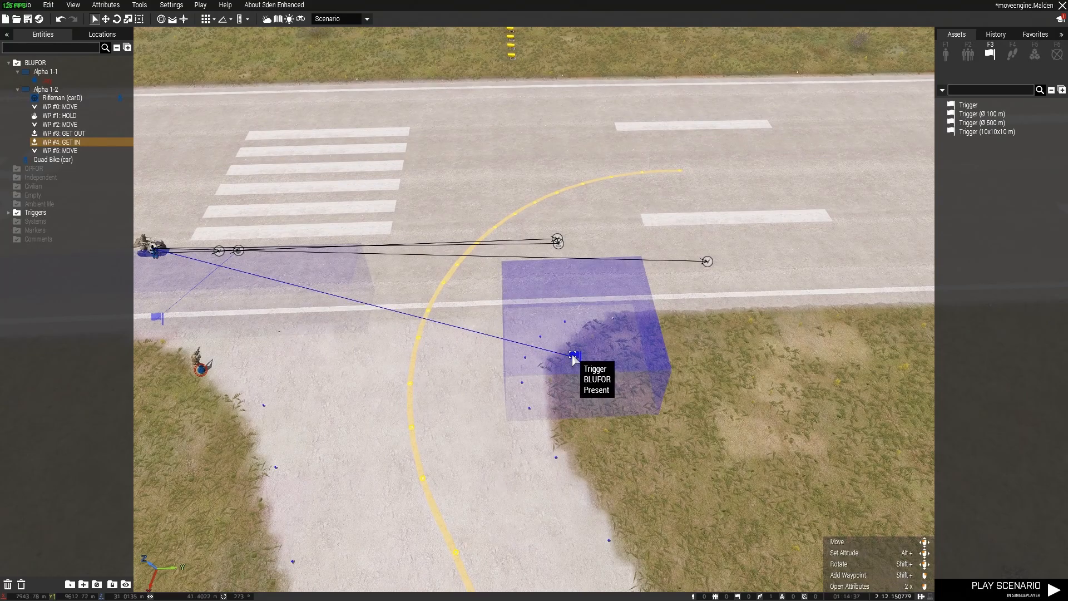
left_click(573, 356)
double_click(574, 355)
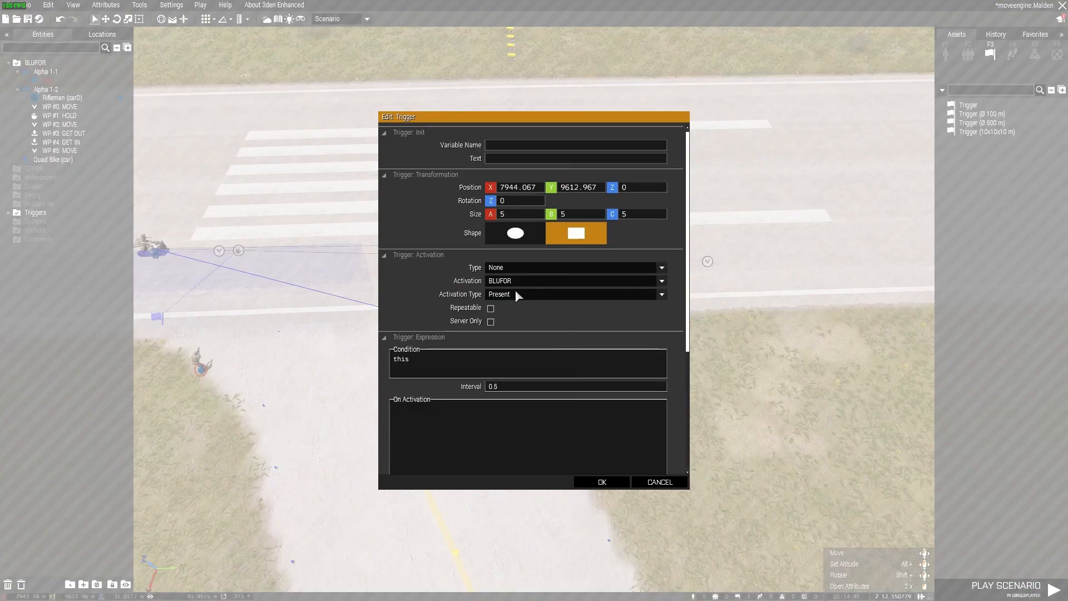
left_click(504, 268)
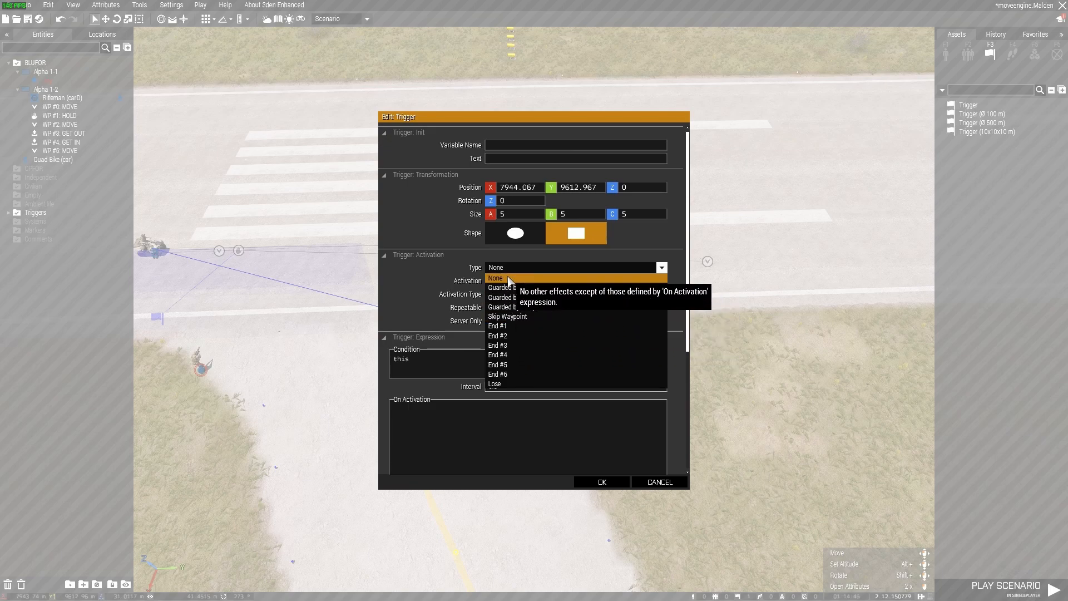
left_click(507, 279)
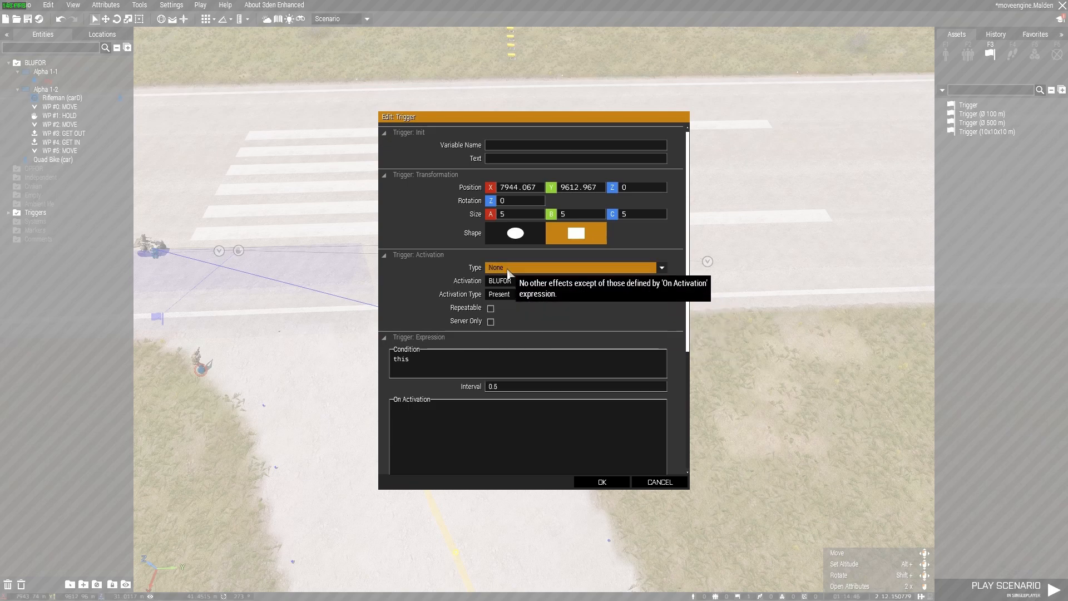
left_click(586, 483)
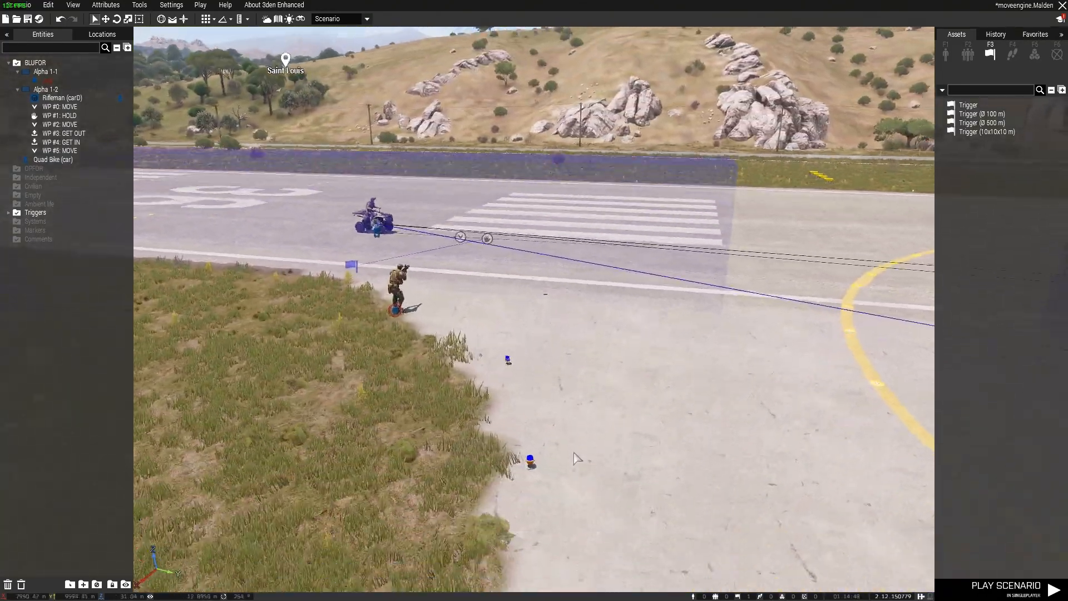
Examine the soldier's start position, the quad bike and the Get Out waypoint on the runway.
key("w")
key("a")
mouse_move(574, 454)
right_mouse_down()
mouse_move(603, 453)
mouse_move(568, 460)
right_mouse_up()
key("d")
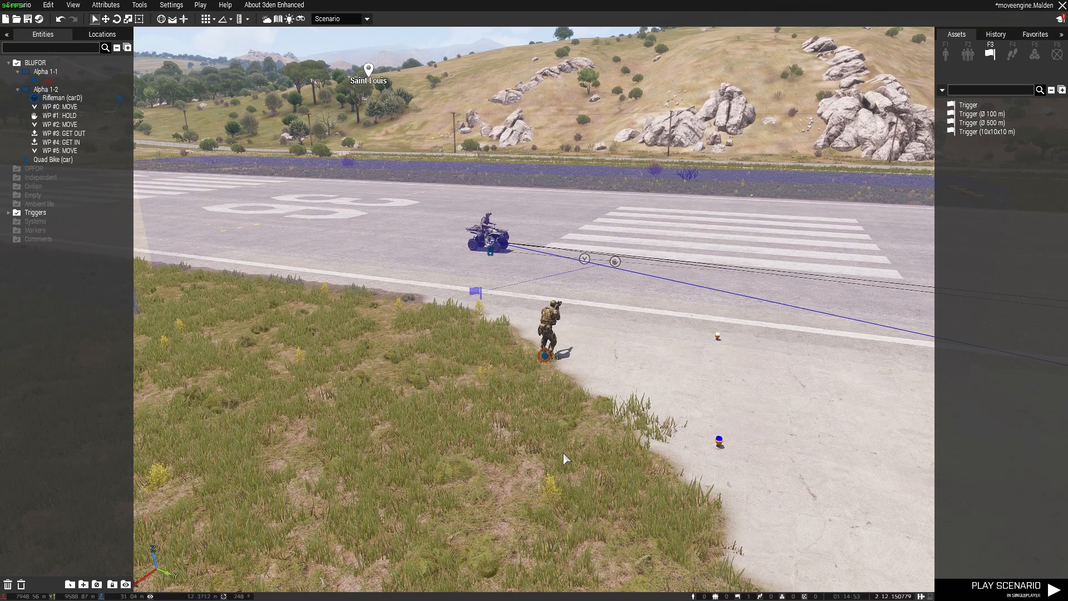
key("w")
right_click_drag(563, 452, 504, 468)
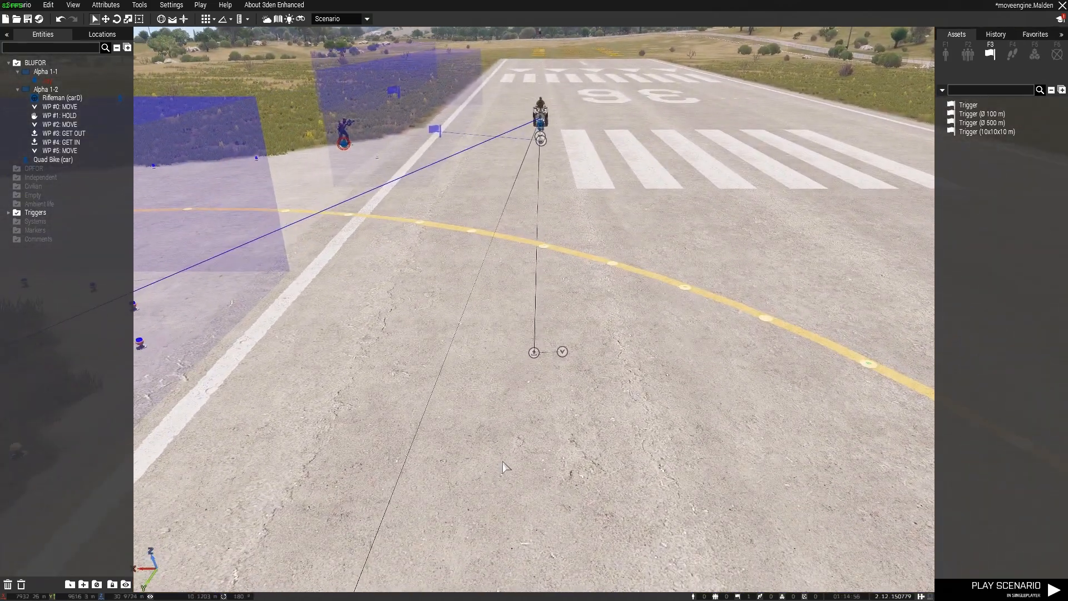
left_click(534, 353)
key("s")
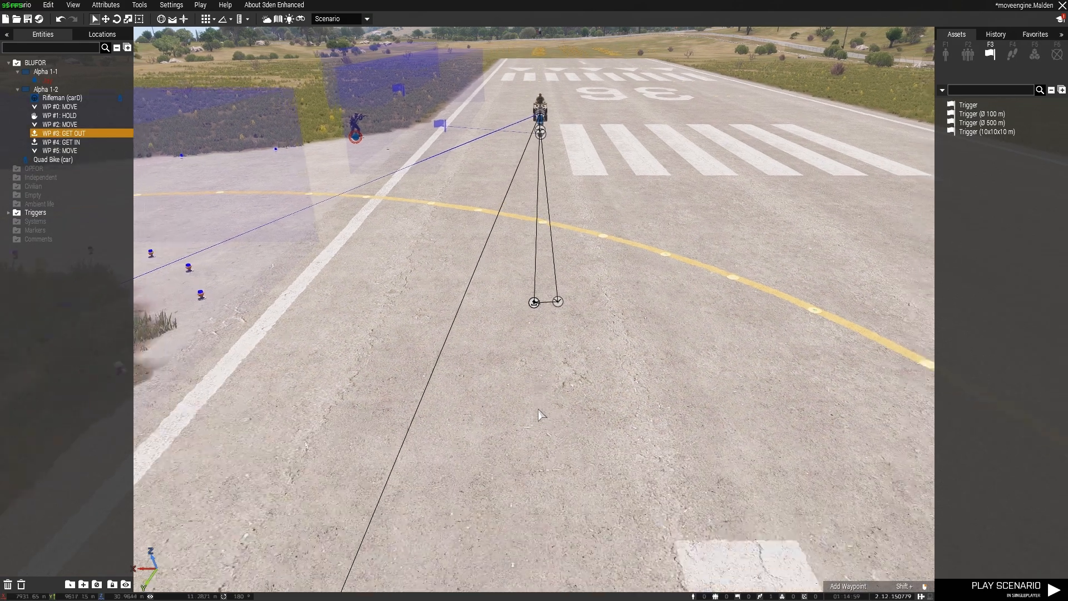
Examine the area of the BLUFOR trigger on the grass and its link to the Get In waypoint at the quad bike.
key("w")
right_click_drag(538, 415, 444, 308)
key("d")
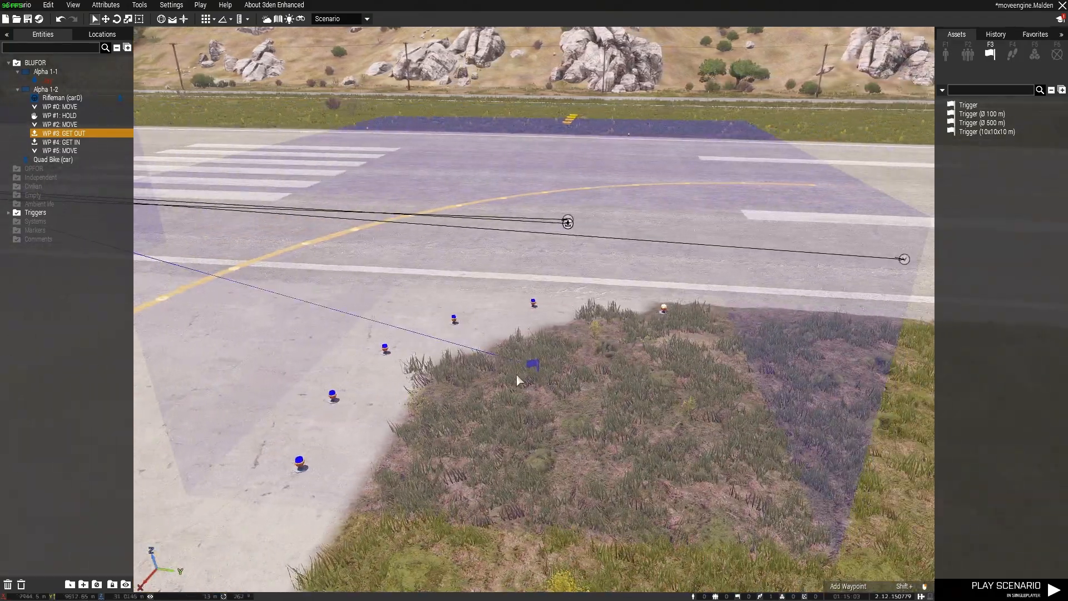
left_click(531, 367)
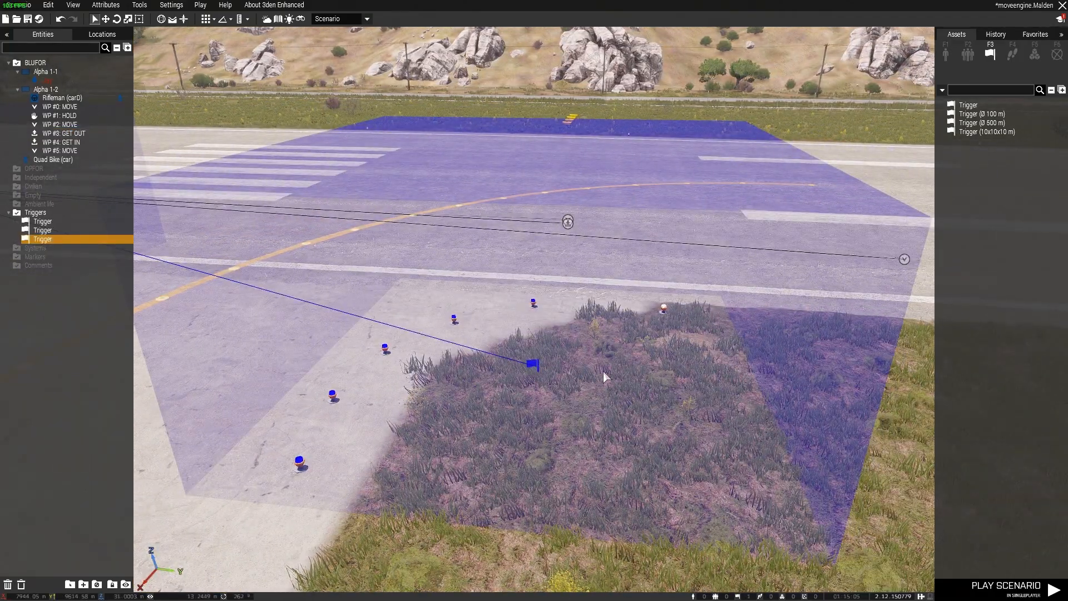
right_click_drag(603, 376, 545, 348)
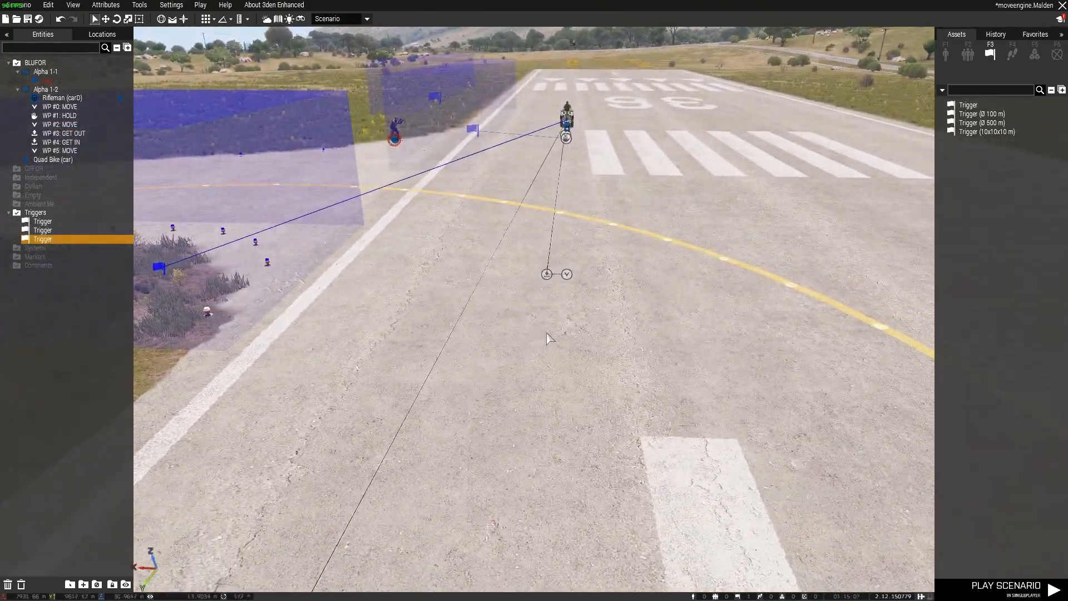
key("w")
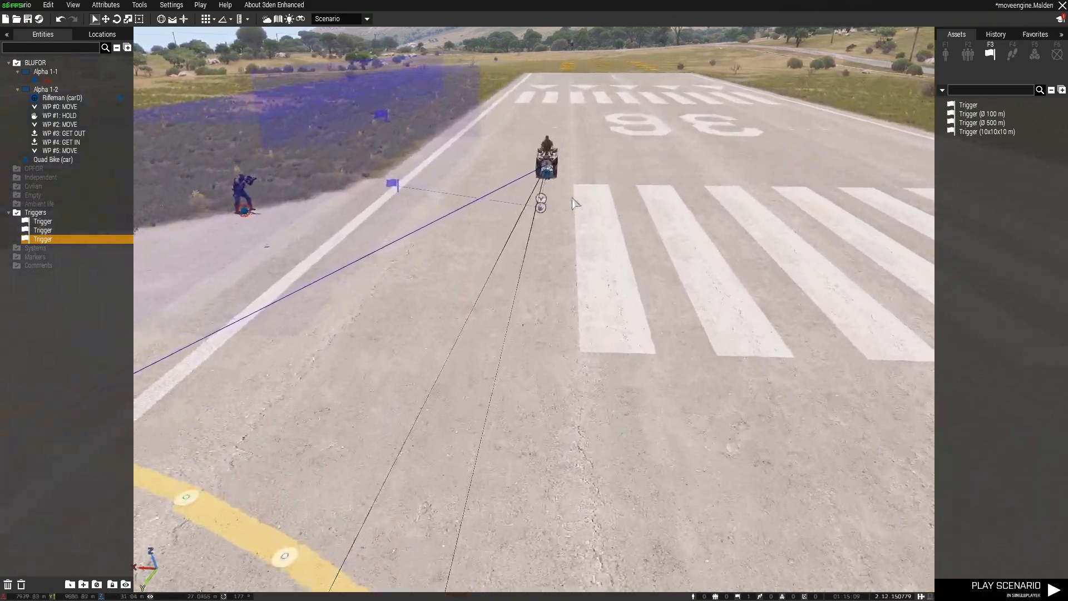
Reposition the final Move waypoint a little farther down the runway and clear the selection.
key("s")
key("a")
key("w")
key("d")
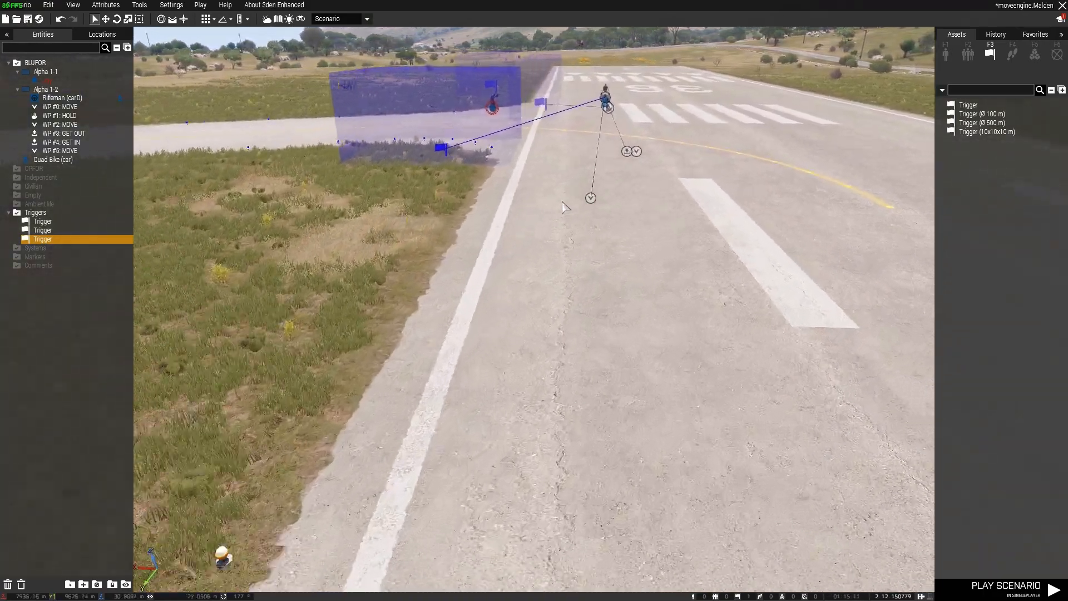
left_click_drag(553, 276, 574, 310)
left_click(543, 345)
Play the scenario and walk the soldier along the runway edge to test the quad bike's start and its driver's Get Out waypoint.
key("w")
key("a")
right_click_drag(543, 345, 601, 343)
key("w")
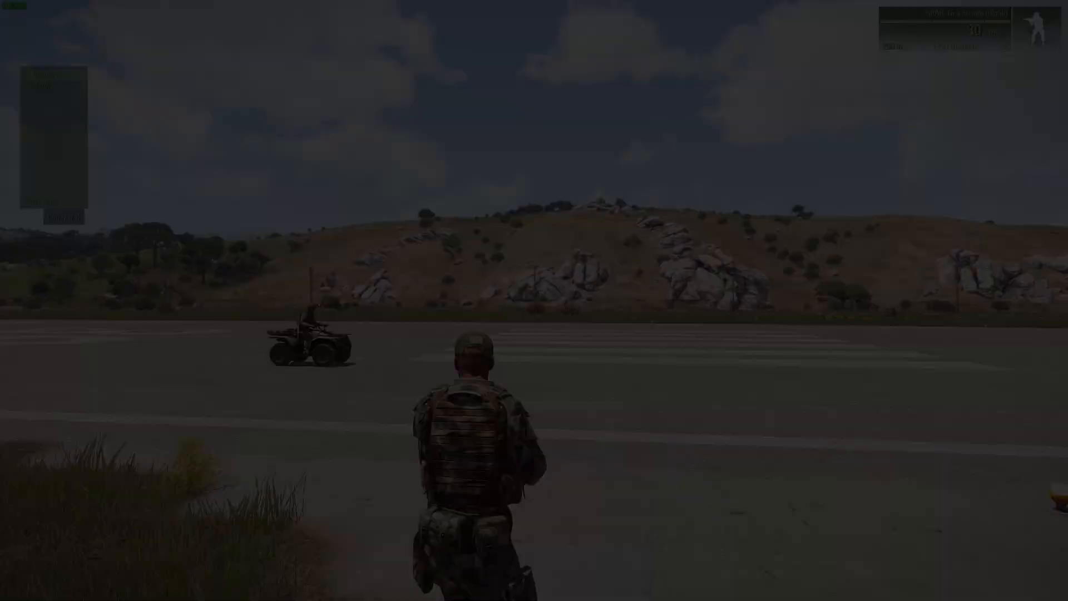
key("x")
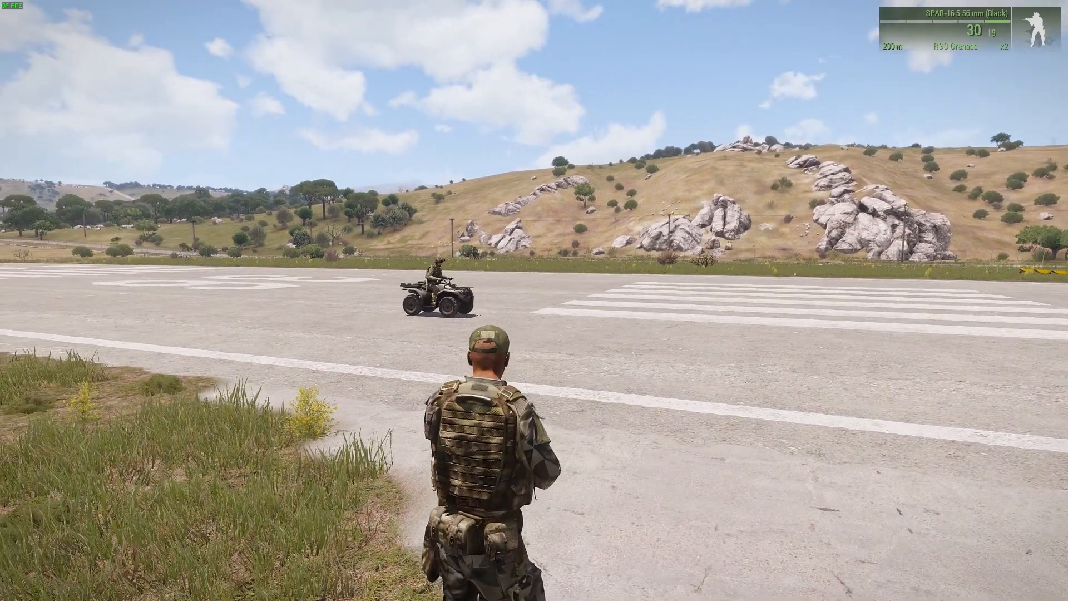
key("x")
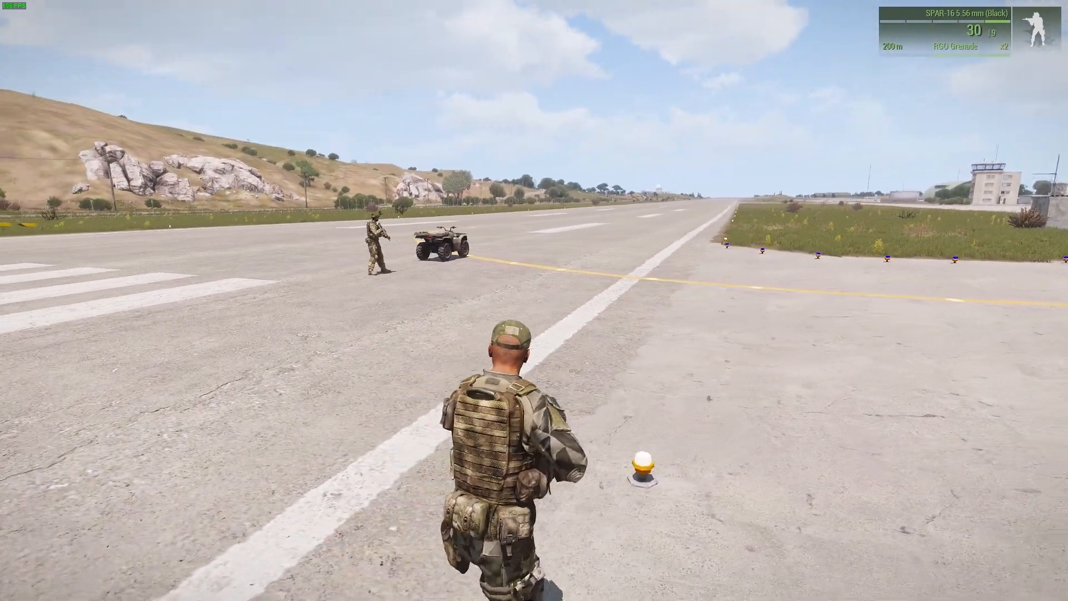
key("x")
key("x")
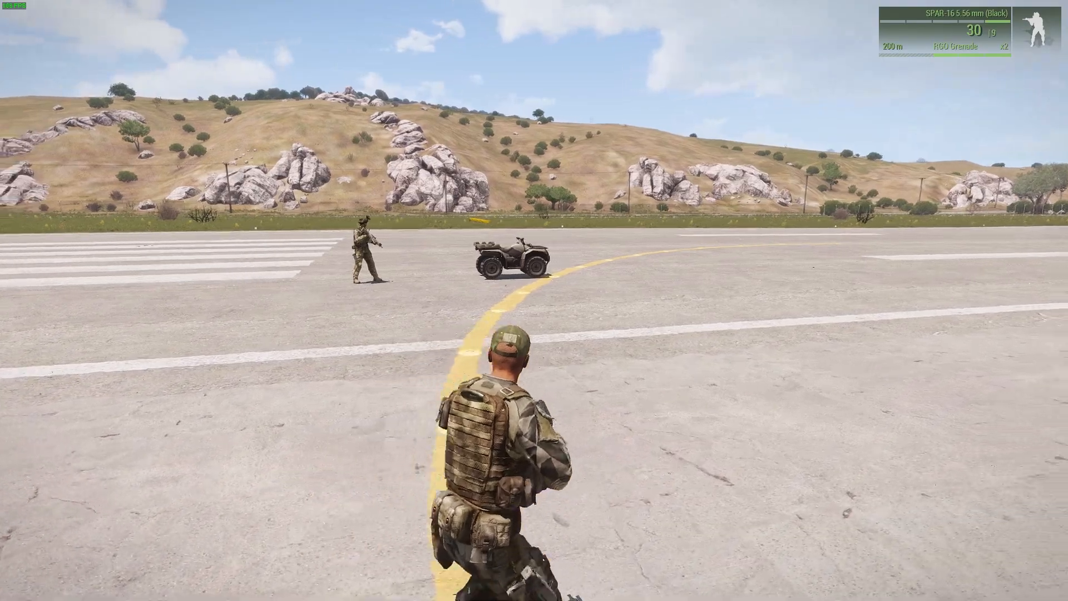
Move the soldier into the BLUFOR trigger area by the grass to test the driver's Get In and final Move waypoints.
key("d")
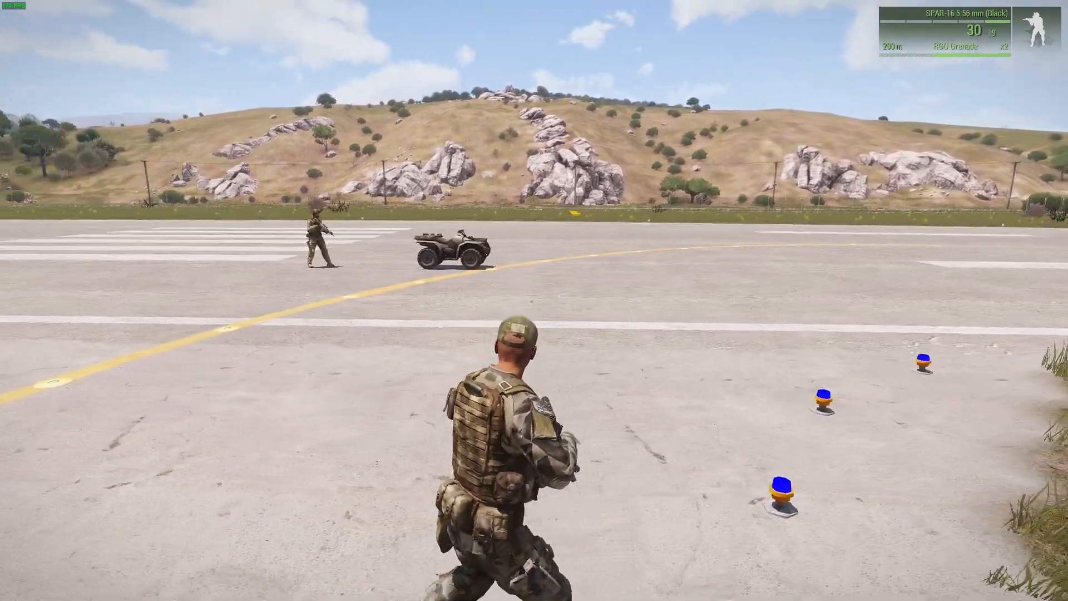
key("d")
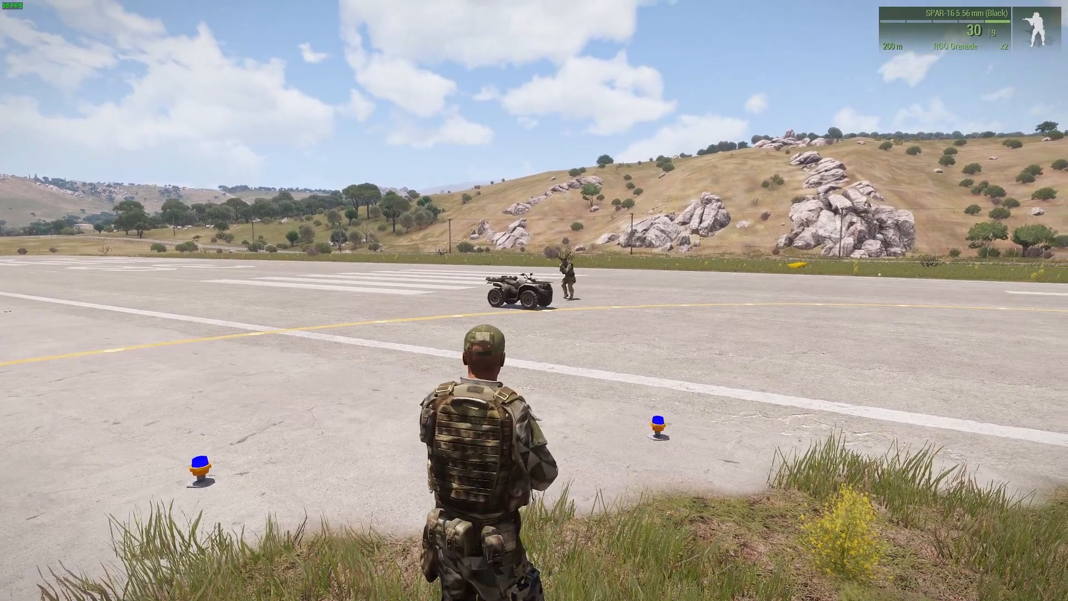
key("KP_Add")
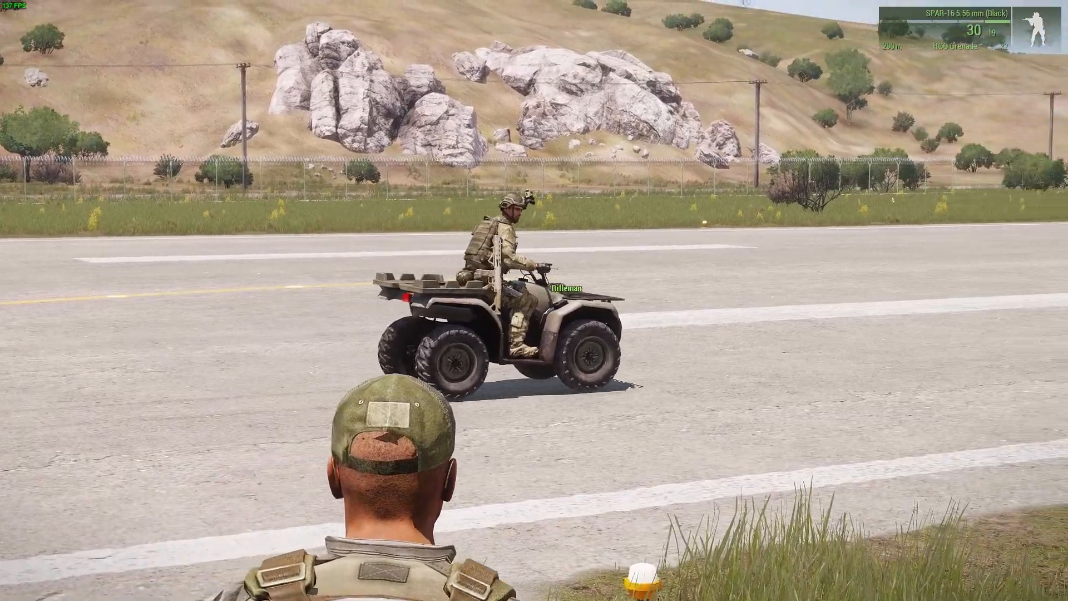
key("KP_Subtract")
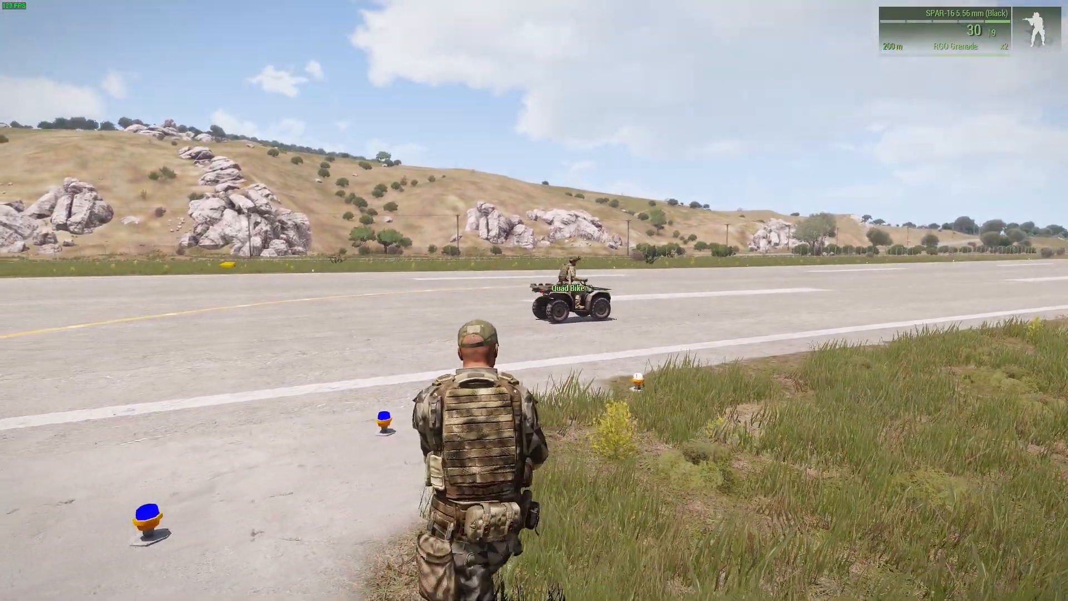
Return to the editor and look over the soldier, the manned quad bike and the linked waypoints on the runway.
key("s")
key("a")
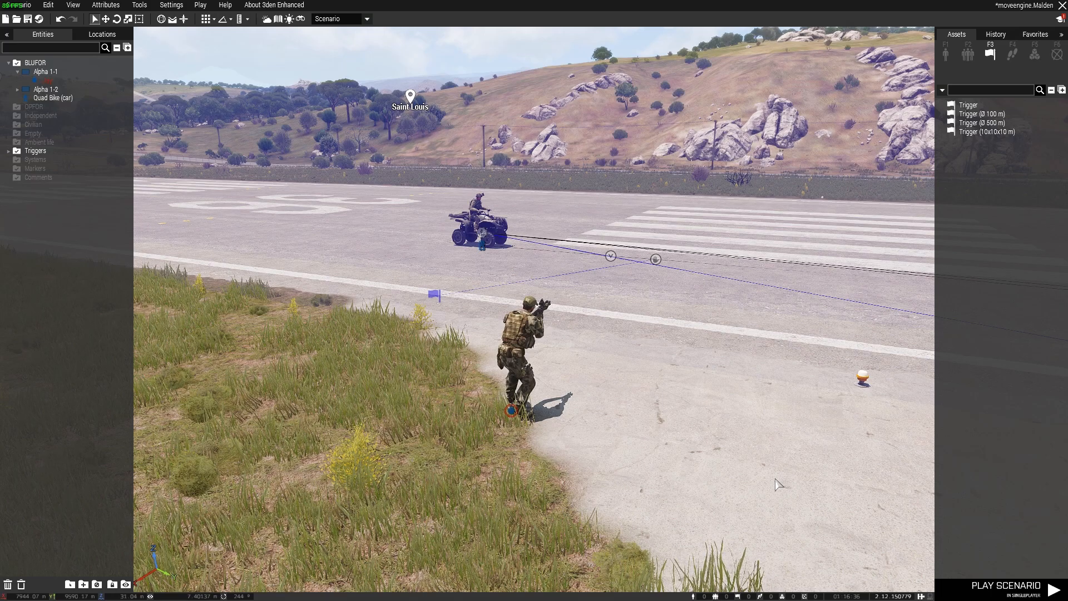
mouse_move(795, 477)
right_mouse_down()
mouse_move(850, 477)
mouse_move(739, 490)
mouse_move(829, 486)
mouse_move(707, 473)
mouse_move(811, 486)
right_mouse_up()
key("s")
key("d")
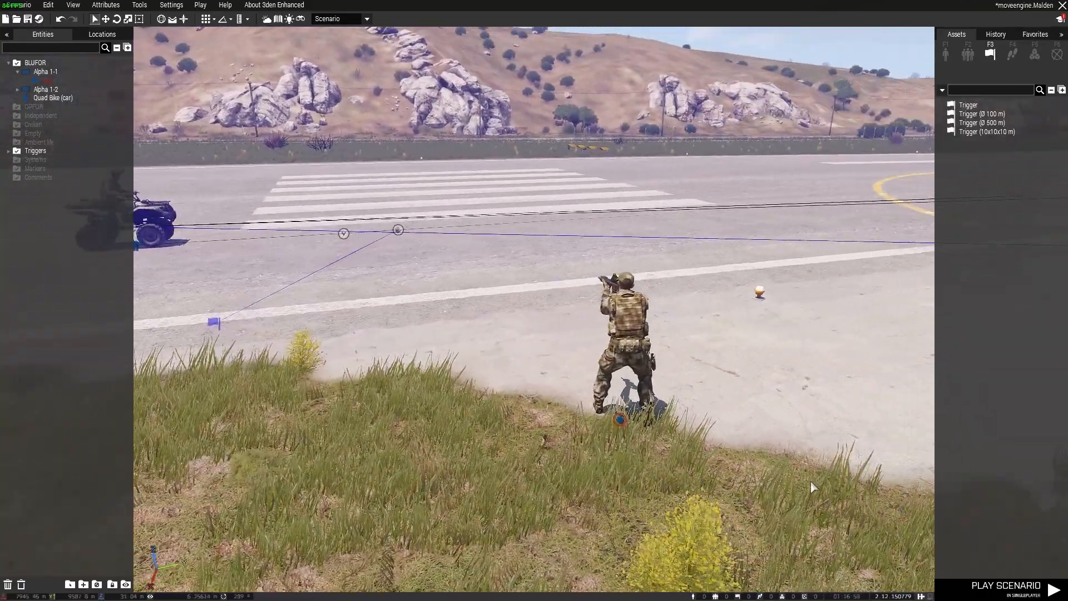
key("w")
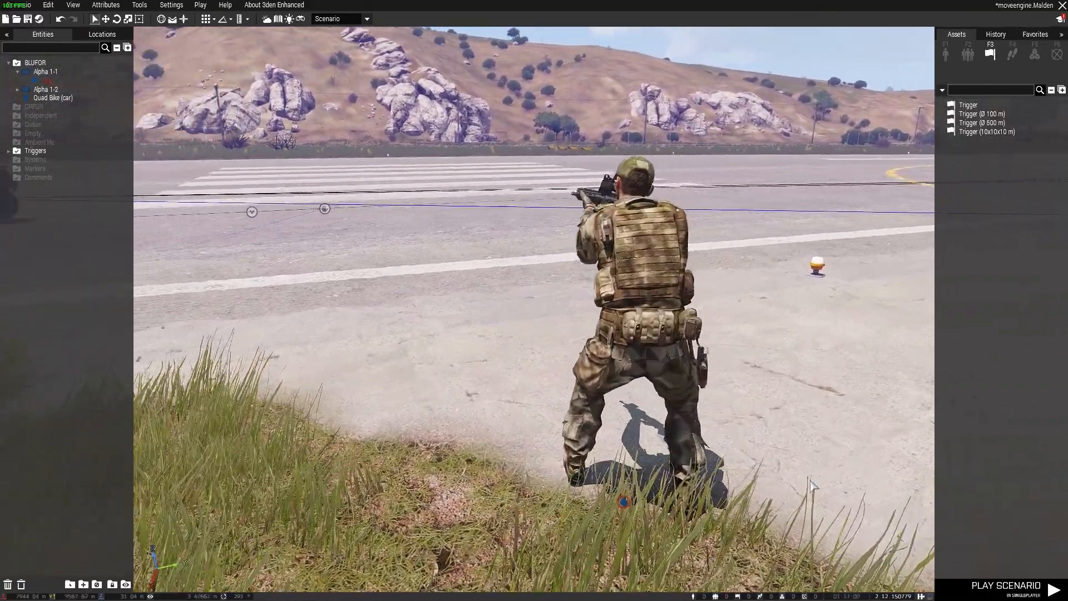
right_click_drag(811, 485, 758, 482)
key("s")
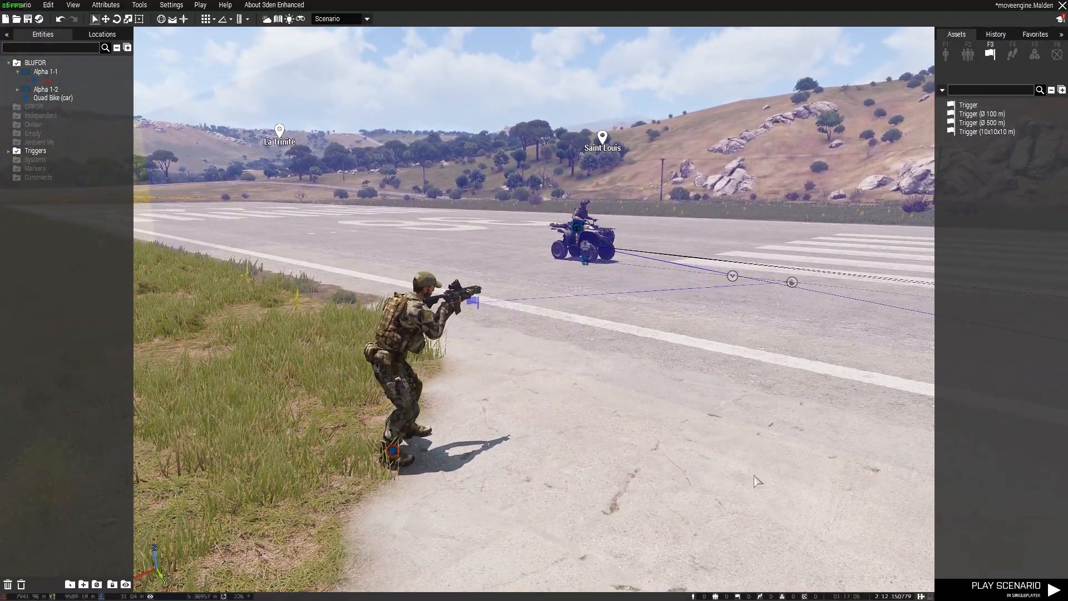